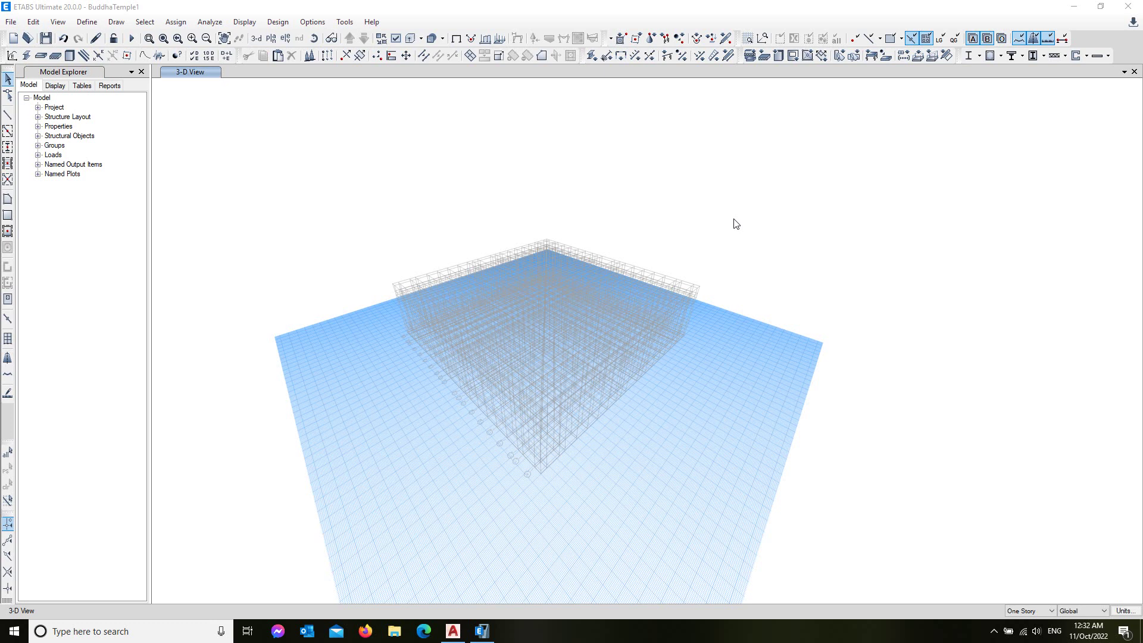
# Review the grid system visibility settings for the 3-D view.
pyautogui.rightClick(627, 149)
pyautogui.click(691, 197)
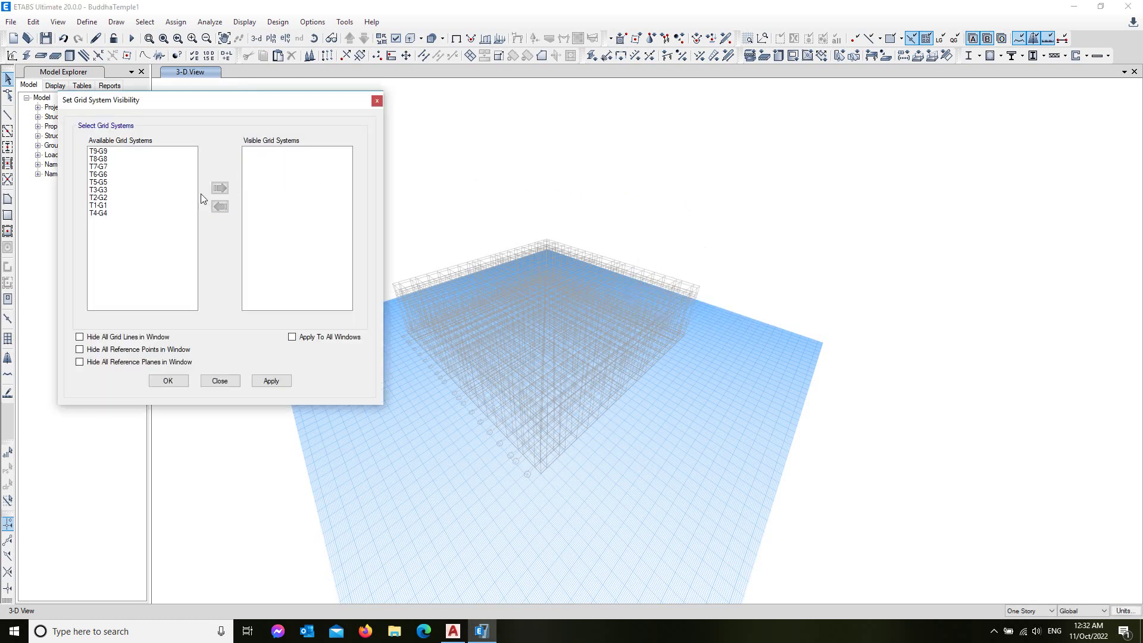
pyautogui.click(187, 376)
# Show the tower's story data table with four 3 m stories, then bring up the AutoCAD drawing.
pyautogui.rightClick(625, 136)
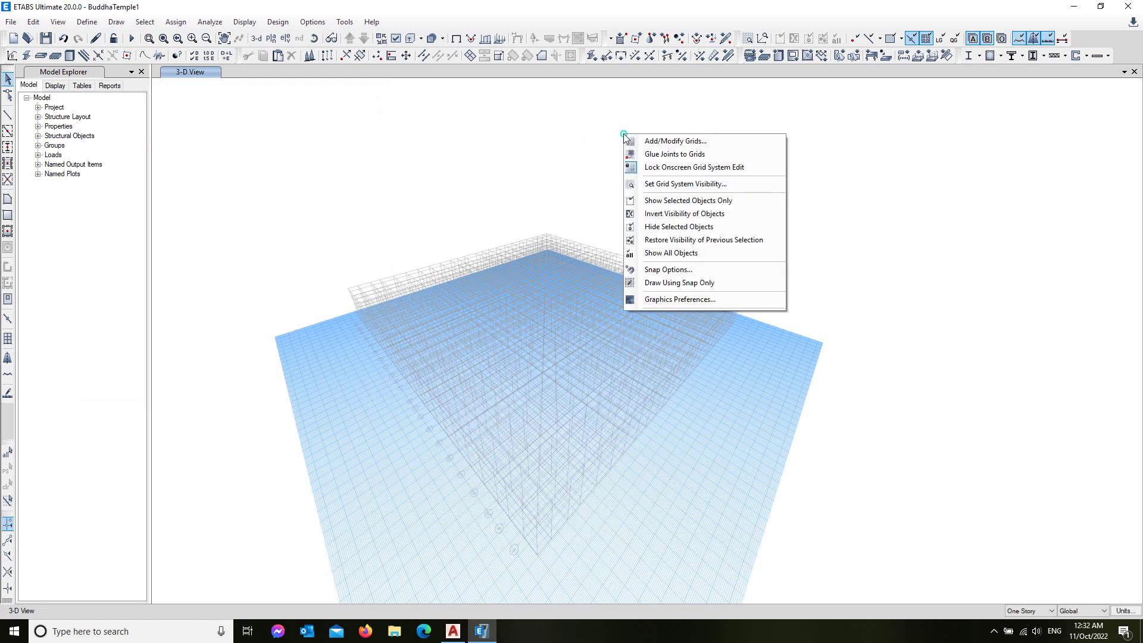
pyautogui.click(671, 141)
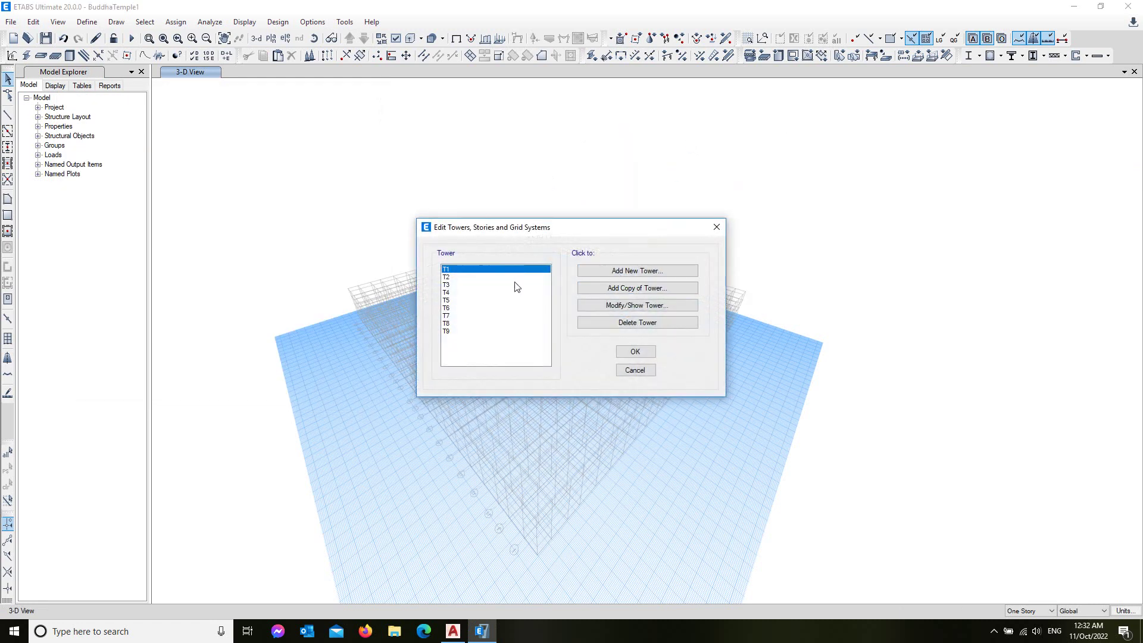
pyautogui.click(649, 311)
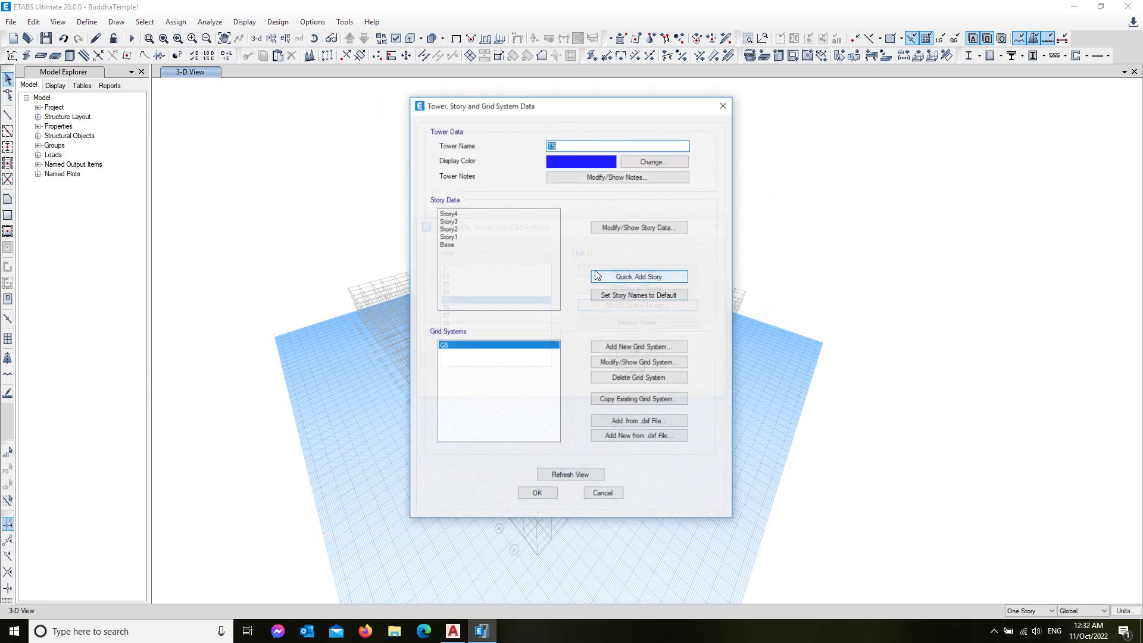
pyautogui.click(640, 227)
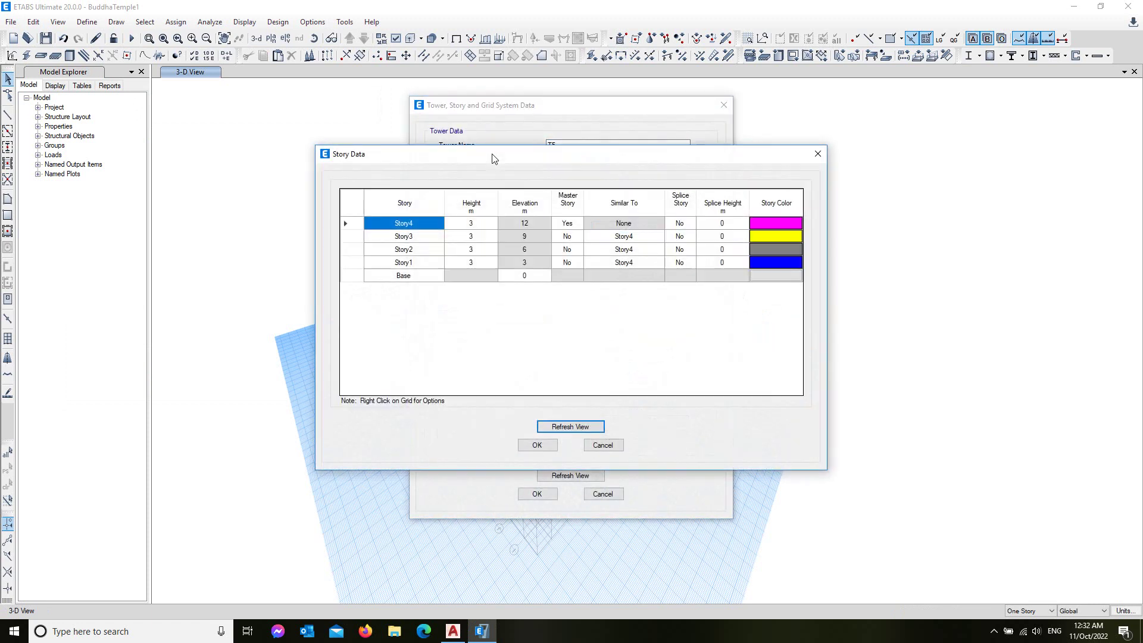
pyautogui.click(454, 631)
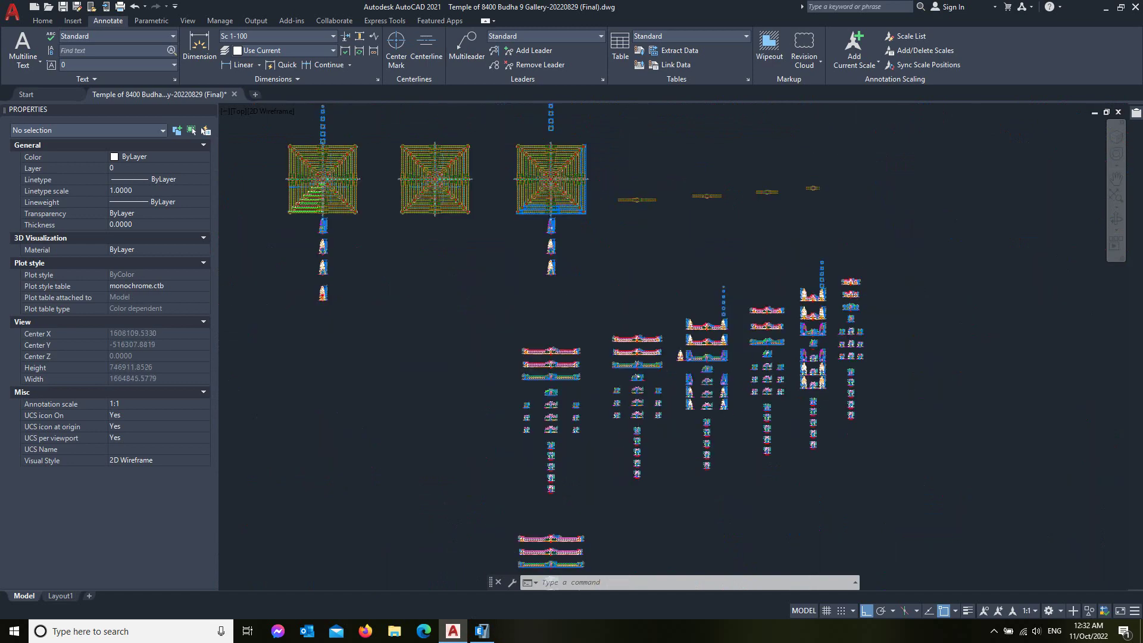
# Zoom into the temple's stepped base to read the 5400, 4500, 3600, 2700 and 900 levels.
pyautogui.scroll(-2, 612, 171)
pyautogui.scroll(3, 590, 268)
pyautogui.scroll(3, 567, 357)
pyautogui.scroll(2, 562, 370)
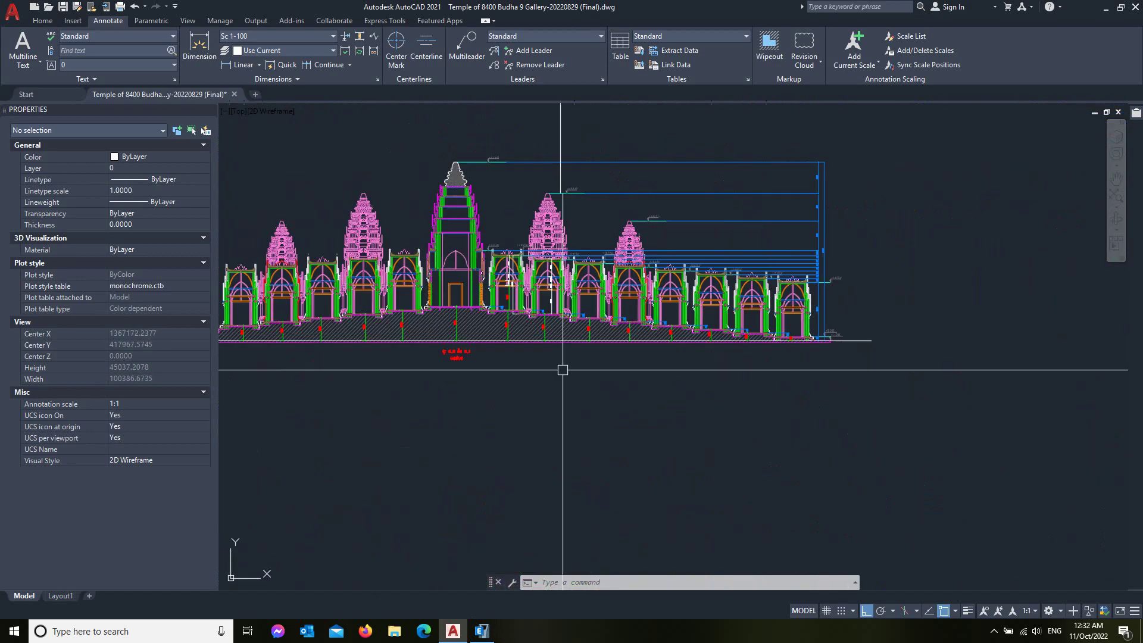
pyautogui.scroll(1, 506, 292)
pyautogui.scroll(2, 449, 213)
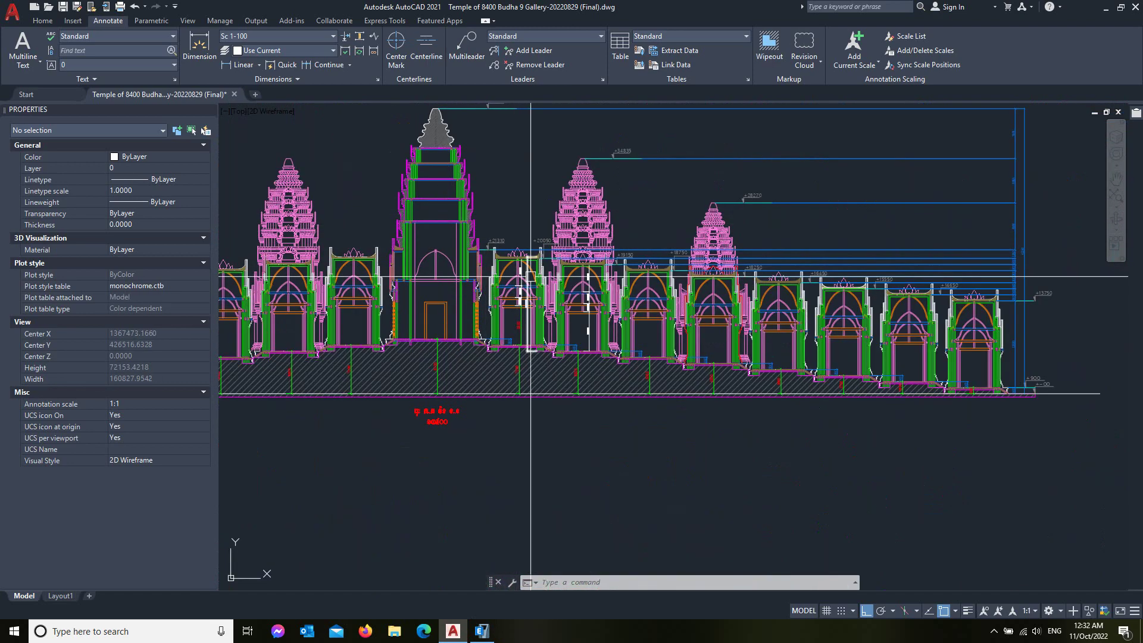
pyautogui.scroll(2, 741, 378)
pyautogui.scroll(4, 741, 378)
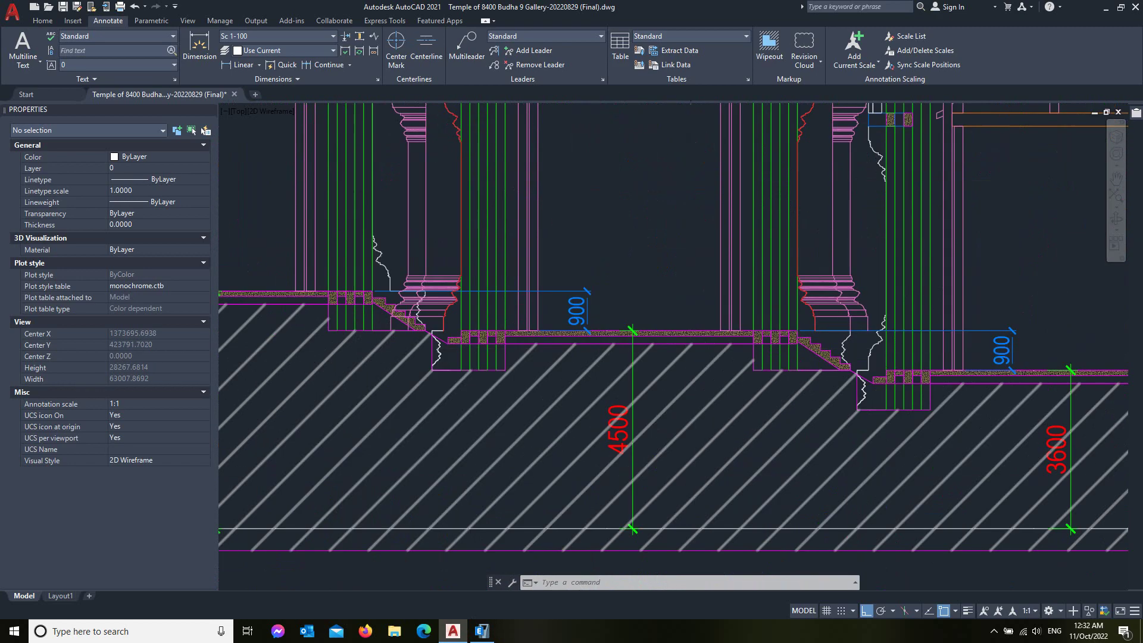
pyautogui.scroll(-3, 655, 399)
pyautogui.scroll(-3, 599, 395)
pyautogui.scroll(4, 603, 429)
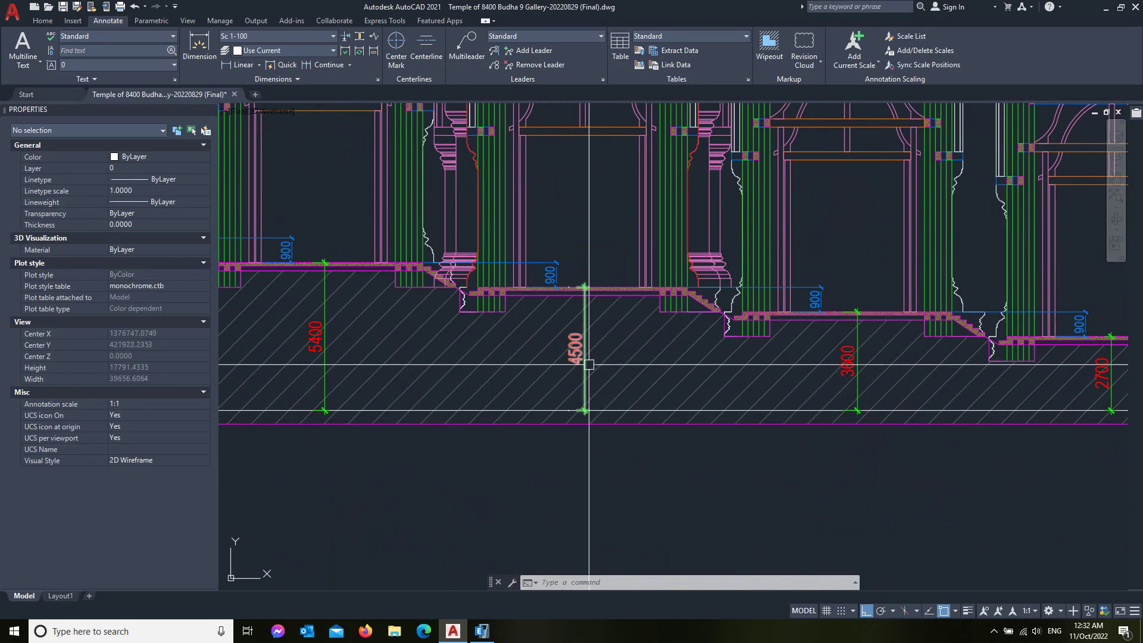
pyautogui.scroll(2, 589, 365)
pyautogui.scroll(-2, 589, 364)
pyautogui.scroll(2, 583, 417)
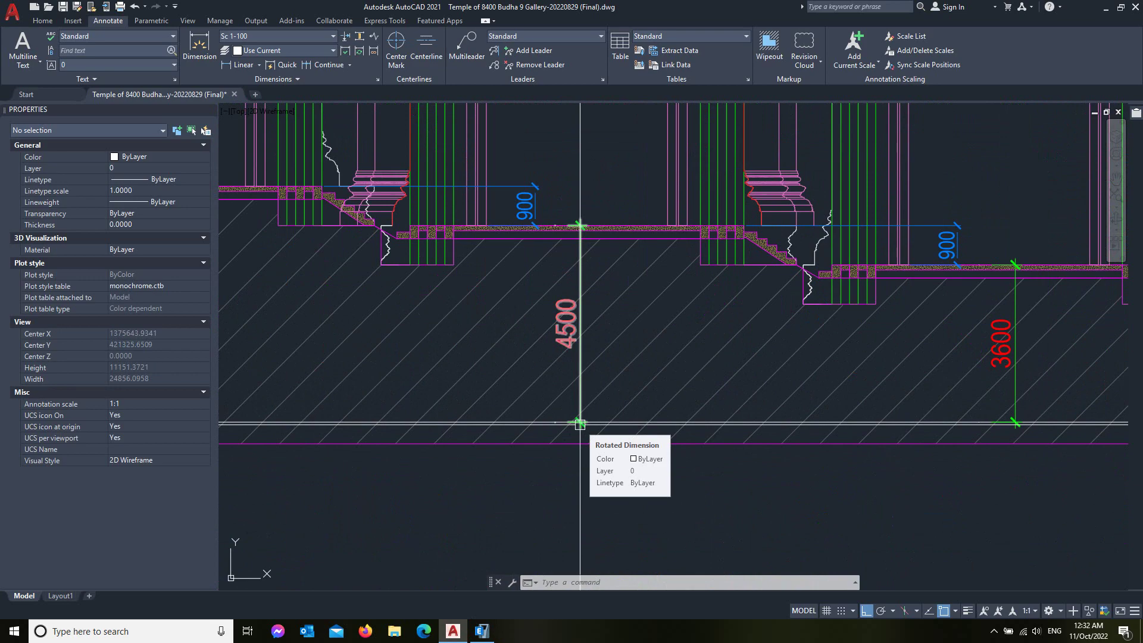
# In ETABS Story Data, set Base to -4.6 m, Story1 height 1 m, and Story2 height 4.5 m.
pyautogui.hotkey('alt', 'Tab')
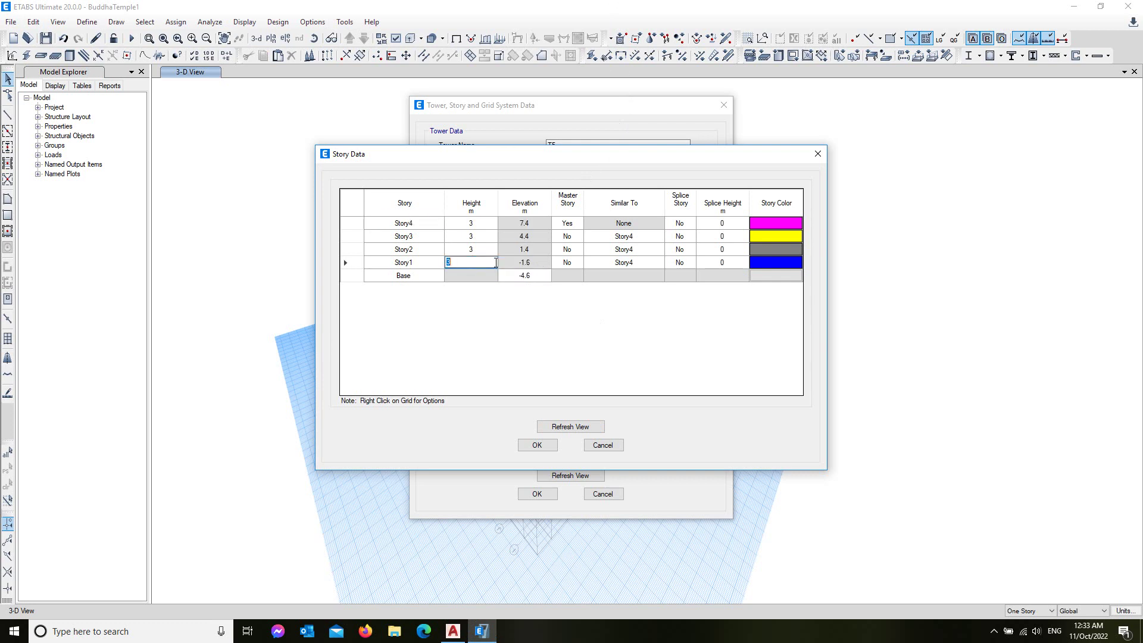
pyautogui.click(478, 250)
pyautogui.write('4.6')
pyautogui.press('Up')
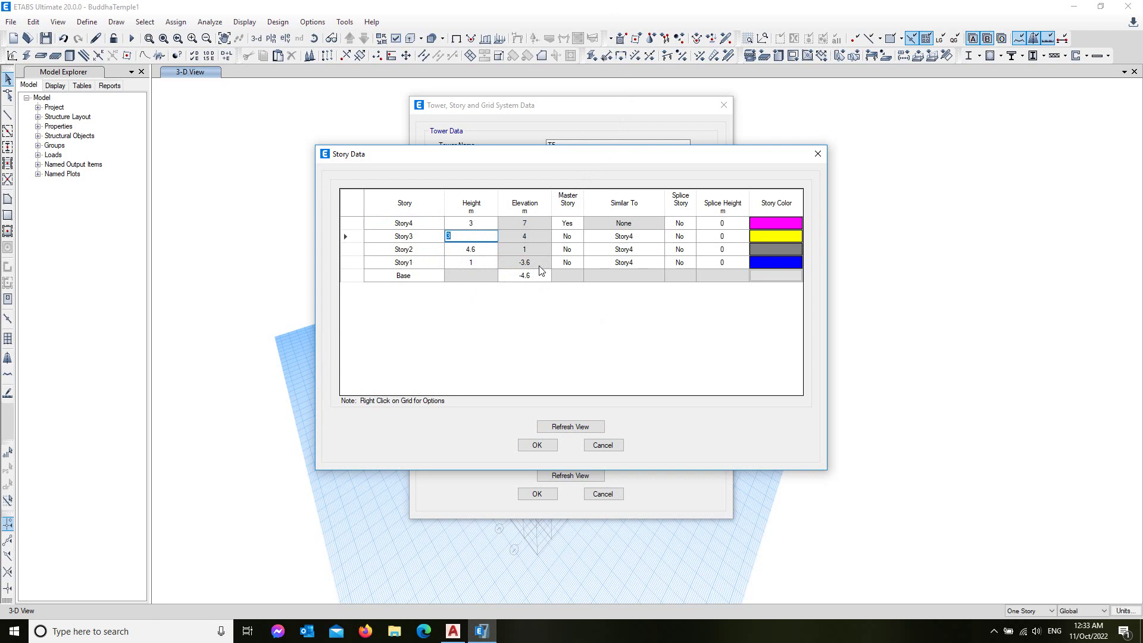
pyautogui.click(470, 250)
pyautogui.write('3.6')
pyautogui.write('4.5')
pyautogui.press('Up')
pyautogui.click(426, 250)
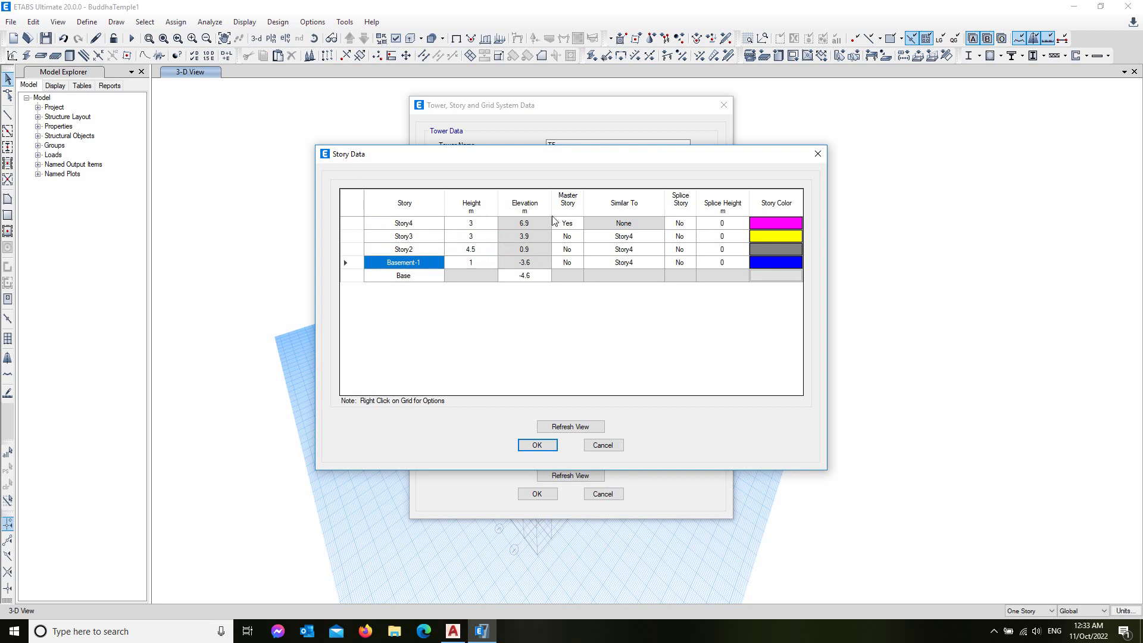
# Rename the story above Basement-1 to Ground, with Story1 and Story2 above, then return to AutoCAD.
pyautogui.click(410, 250)
pyautogui.write('Gro')
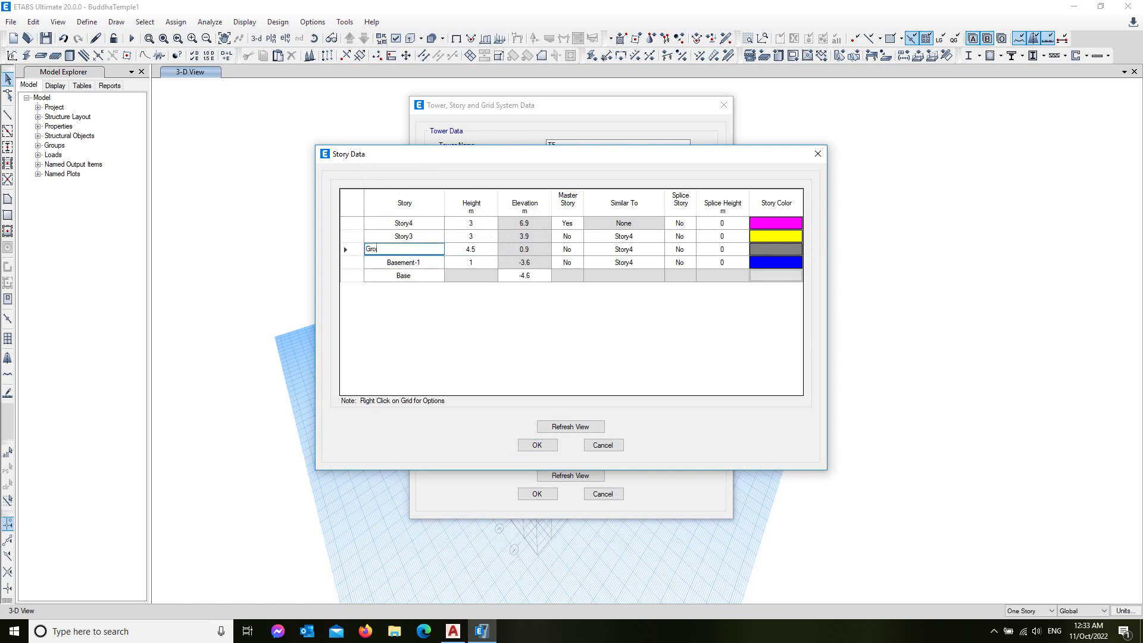
pyautogui.write('und')
pyautogui.press('Return')
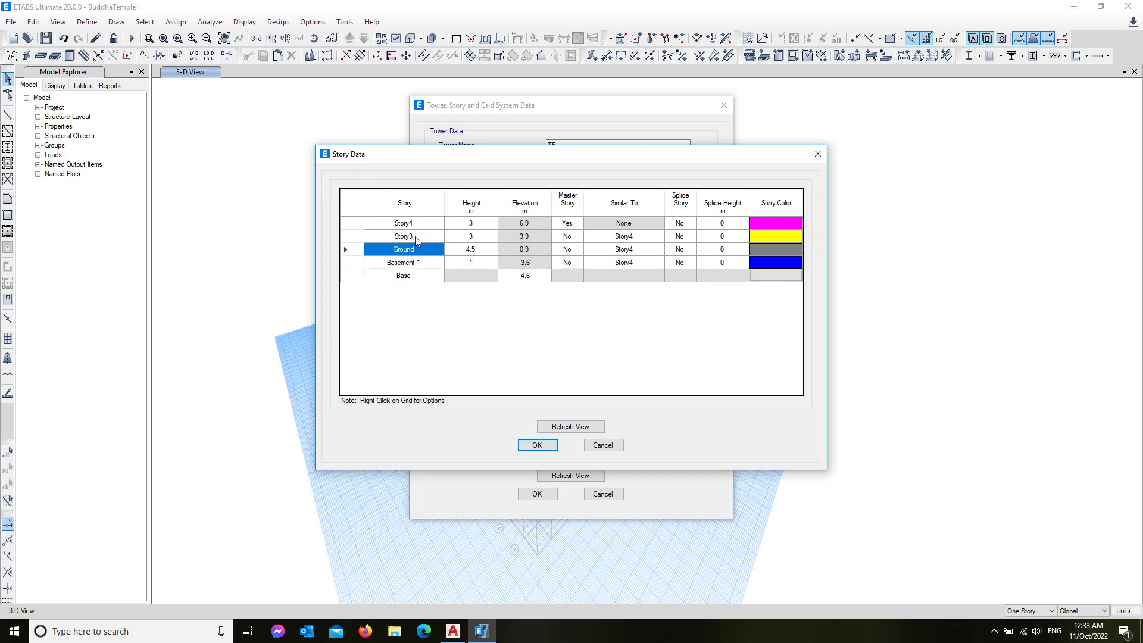
pyautogui.click(417, 236)
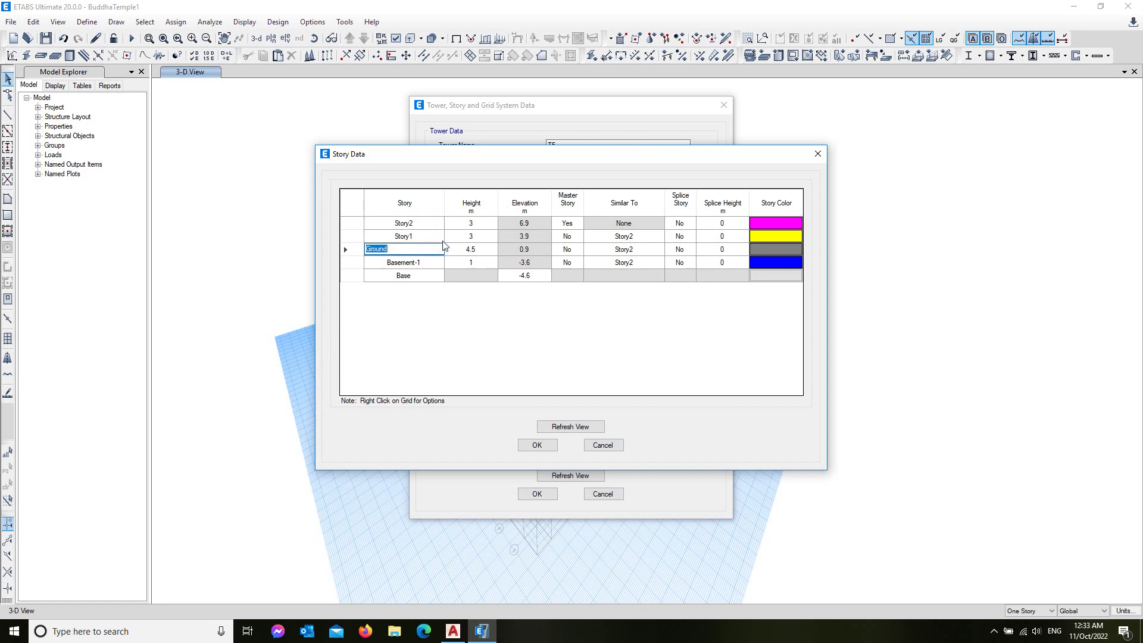
pyautogui.click(453, 631)
pyautogui.scroll(-5, 663, 335)
pyautogui.scroll(4, 613, 307)
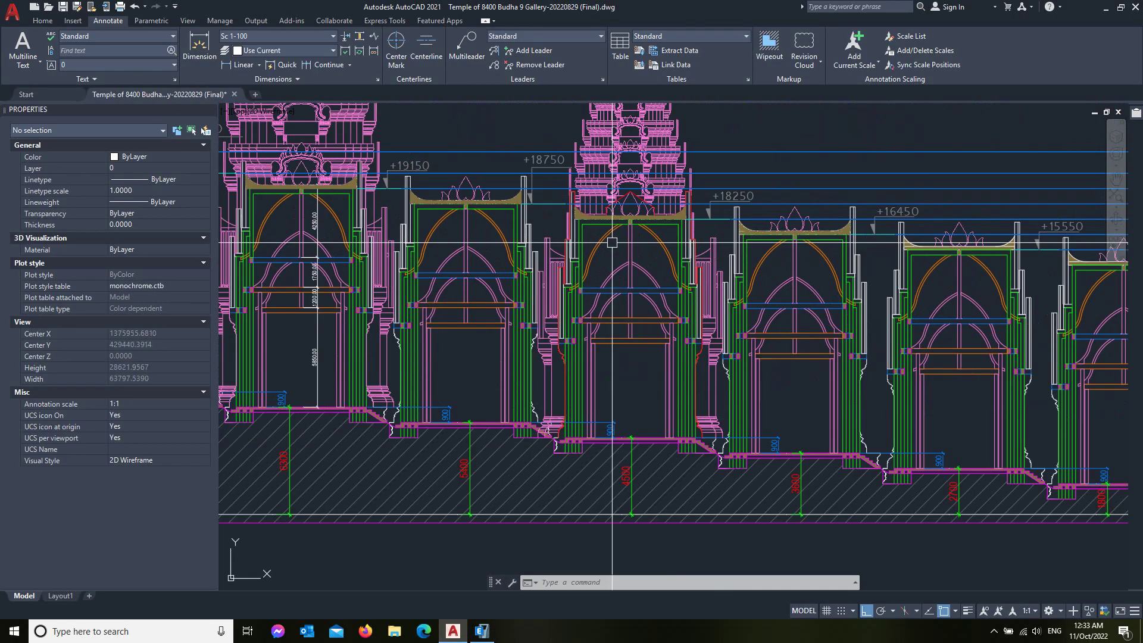
pyautogui.scroll(-1, 613, 307)
pyautogui.scroll(1, 613, 308)
pyautogui.scroll(-2, 613, 307)
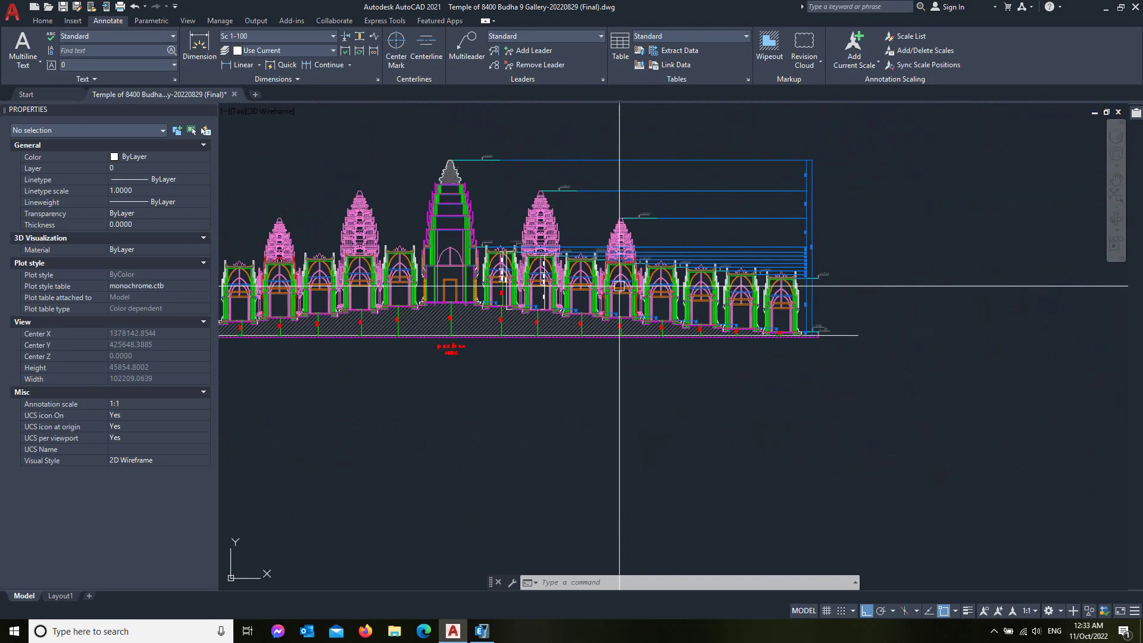
pyautogui.scroll(-3, 620, 284)
pyautogui.scroll(-5, 622, 278)
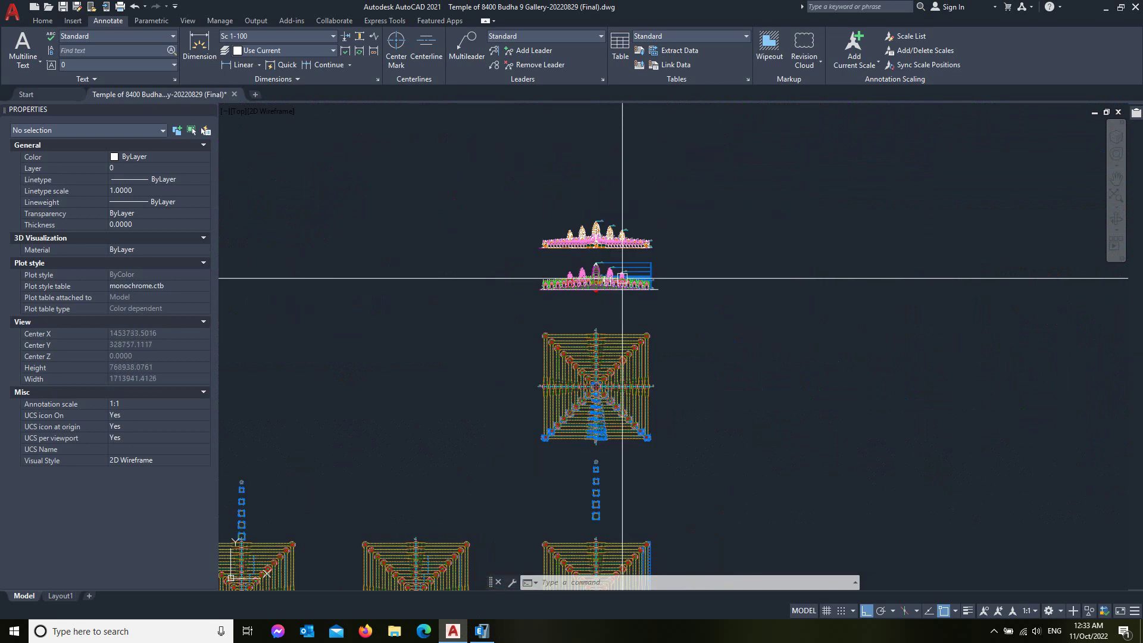
pyautogui.scroll(-4, 619, 333)
pyautogui.scroll(2, 636, 429)
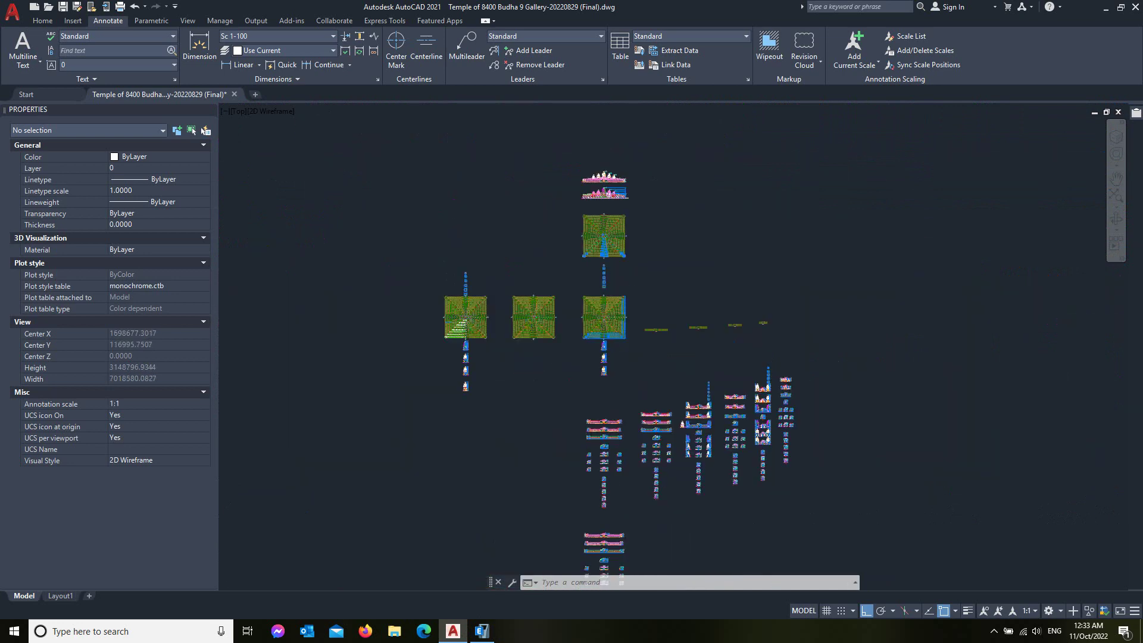
pyautogui.scroll(4, 724, 414)
pyautogui.scroll(4, 723, 415)
pyautogui.scroll(-2, 733, 377)
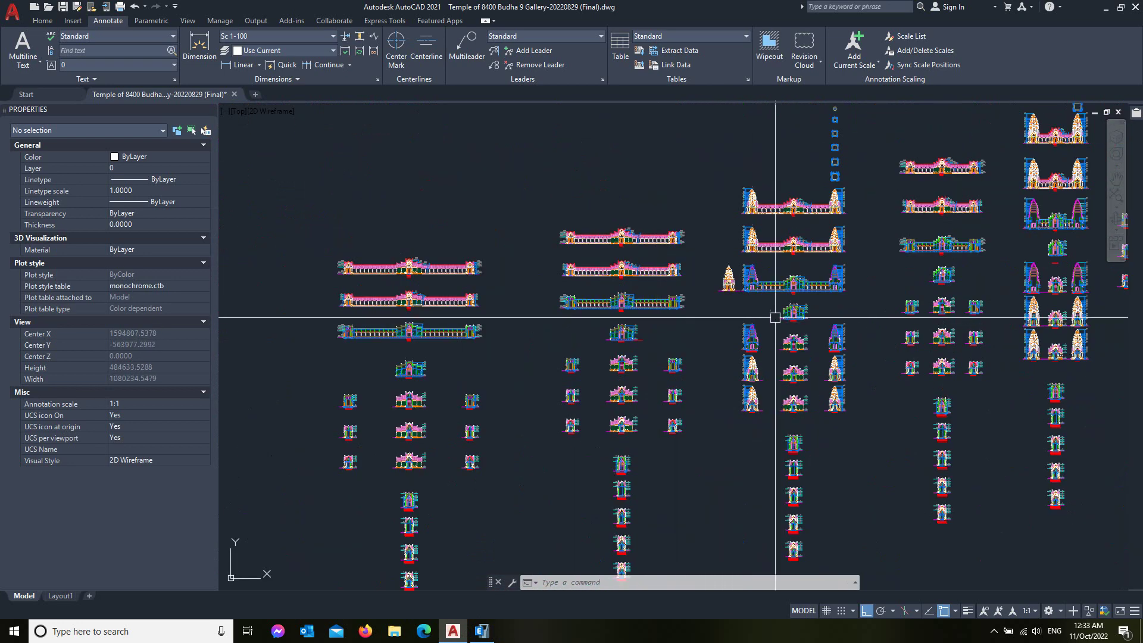
pyautogui.scroll(4, 741, 447)
pyautogui.scroll(5, 732, 417)
pyautogui.scroll(5, 728, 383)
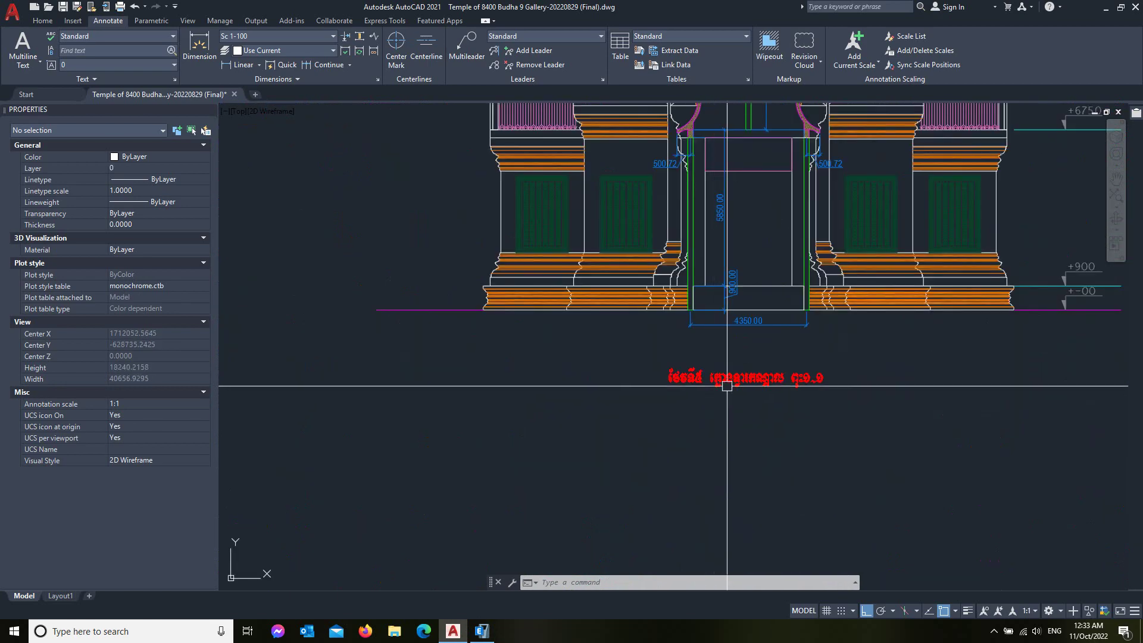
pyautogui.scroll(4, 721, 366)
pyautogui.scroll(-7, 722, 366)
pyautogui.scroll(-8, 665, 430)
pyautogui.scroll(-2, 665, 430)
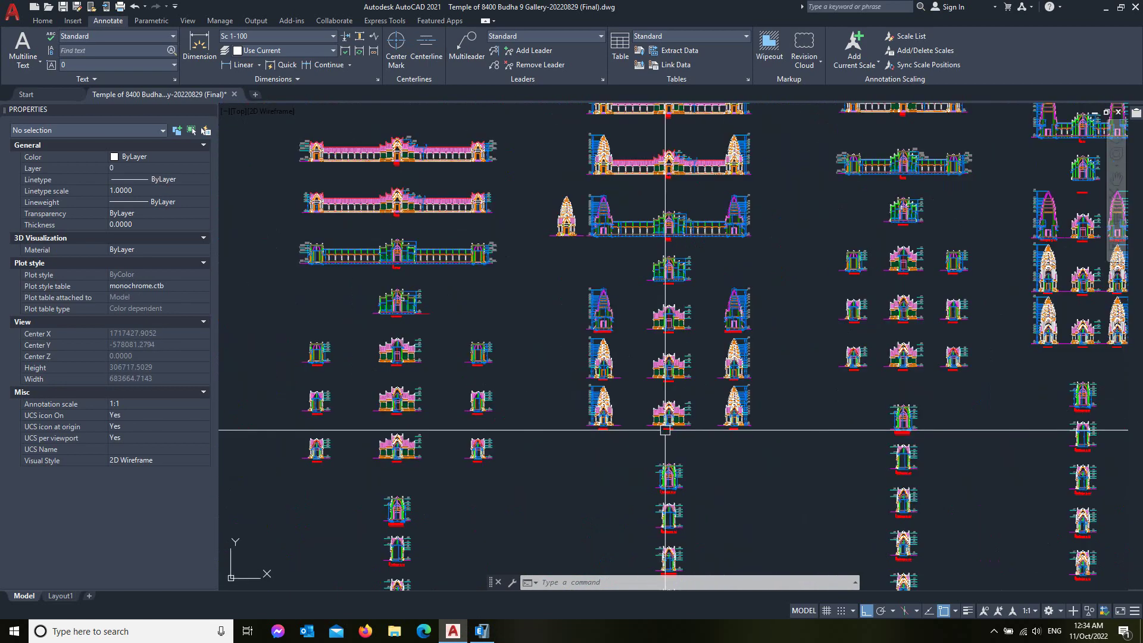
pyautogui.scroll(-2, 678, 429)
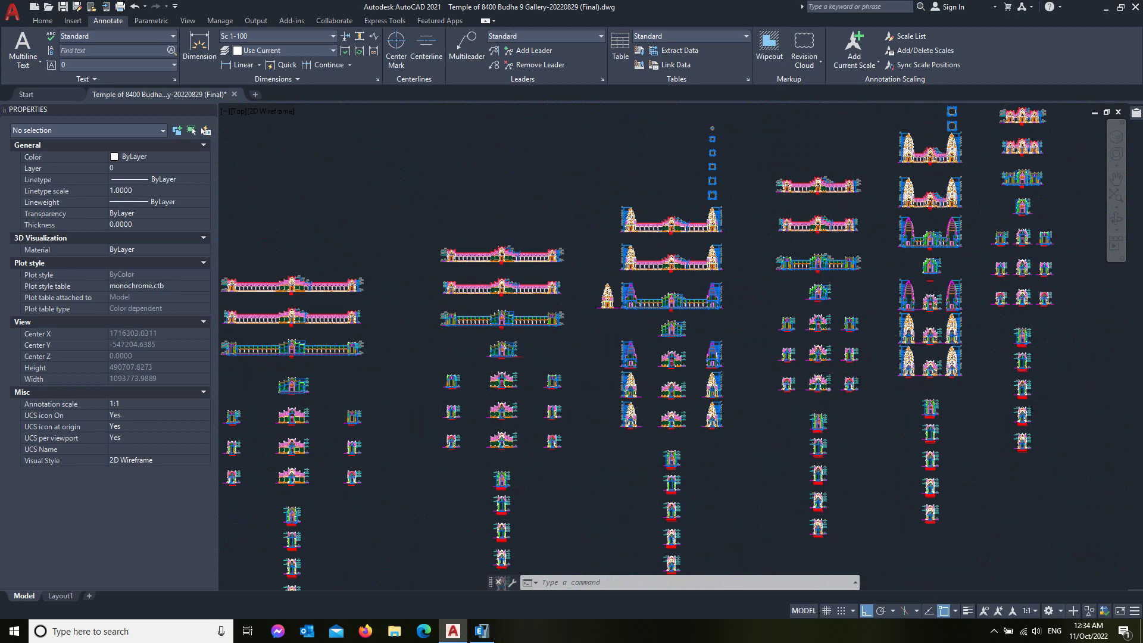
pyautogui.scroll(-3, 673, 401)
pyautogui.scroll(3, 485, 454)
pyautogui.scroll(-3, 625, 455)
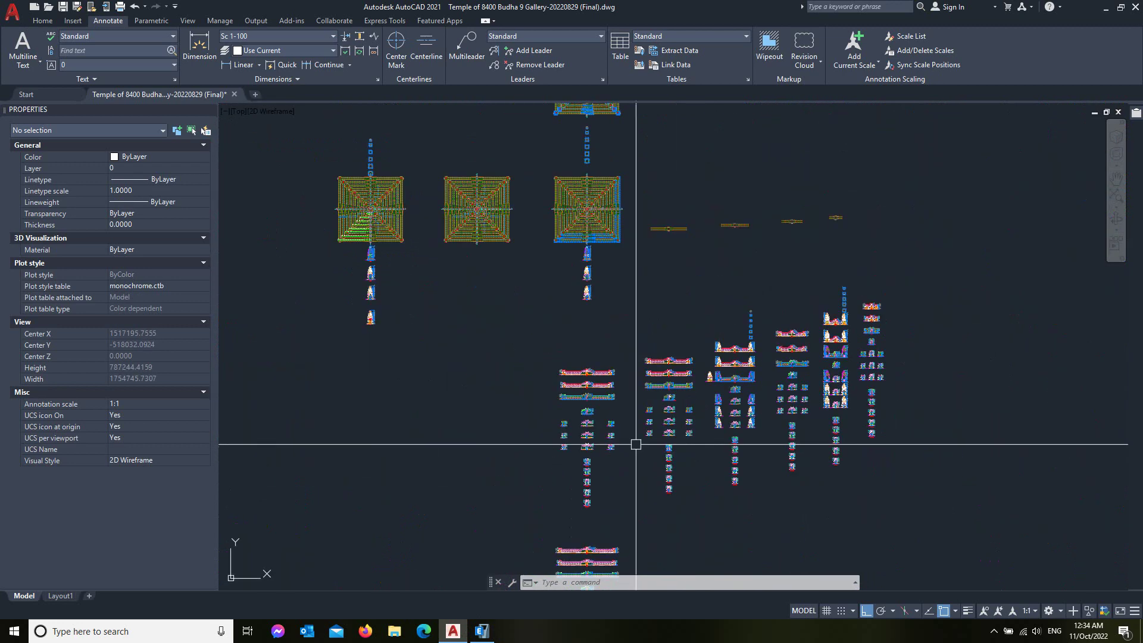
pyautogui.scroll(2, 809, 381)
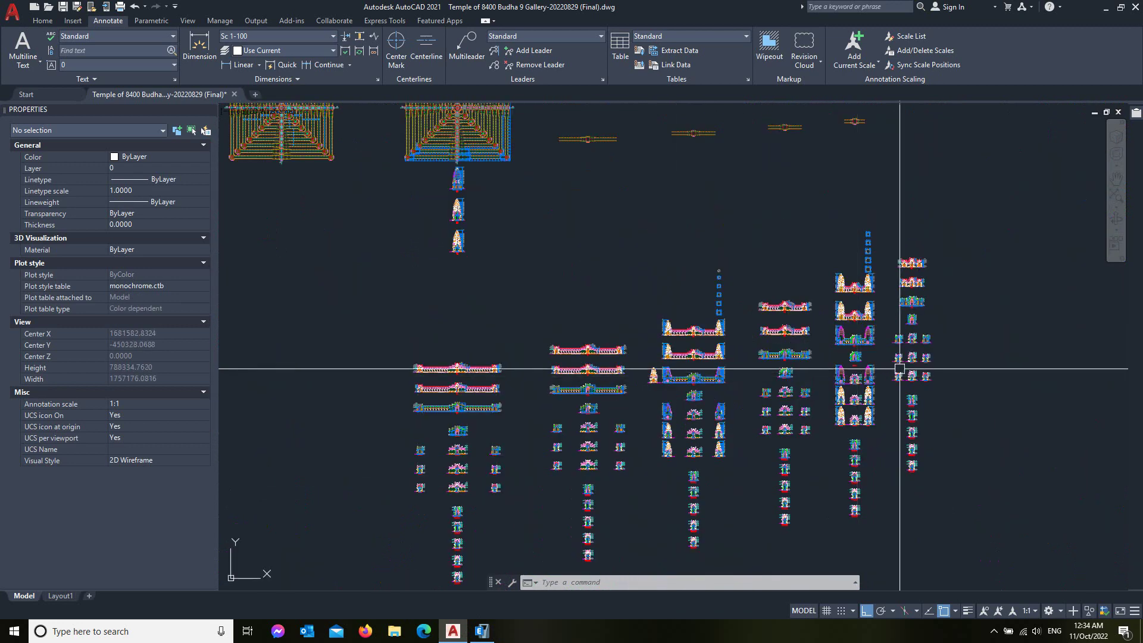
pyautogui.scroll(-3, 723, 382)
pyautogui.scroll(4, 593, 234)
pyautogui.scroll(5, 663, 254)
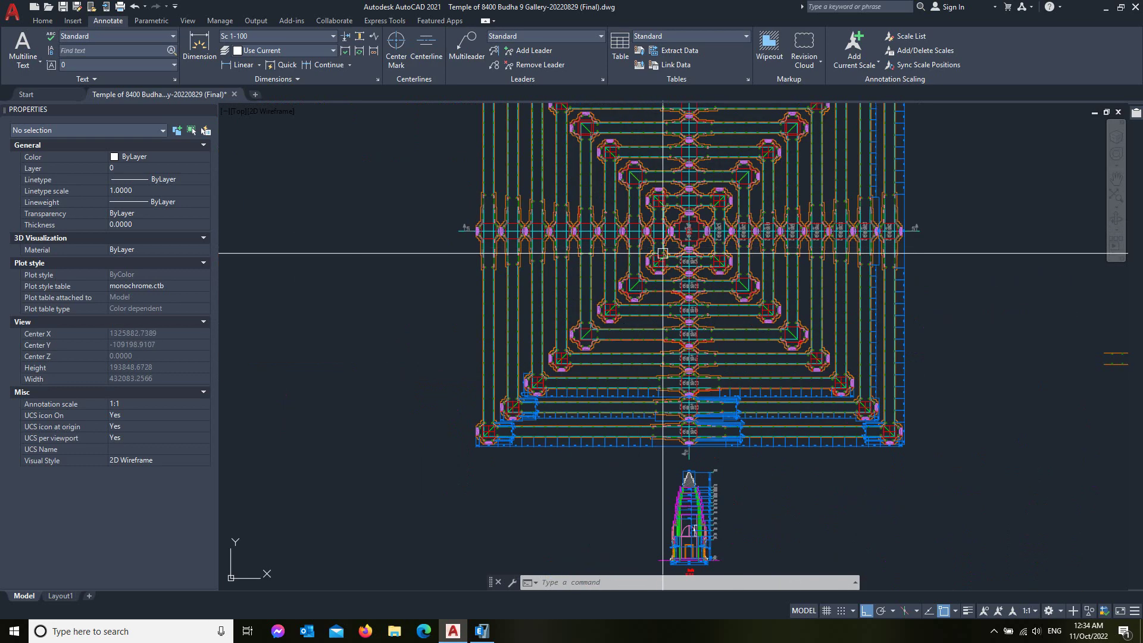
pyautogui.scroll(-4, 418, 289)
pyautogui.scroll(-4, 548, 321)
pyautogui.scroll(-1, 590, 332)
pyautogui.scroll(-2, 591, 296)
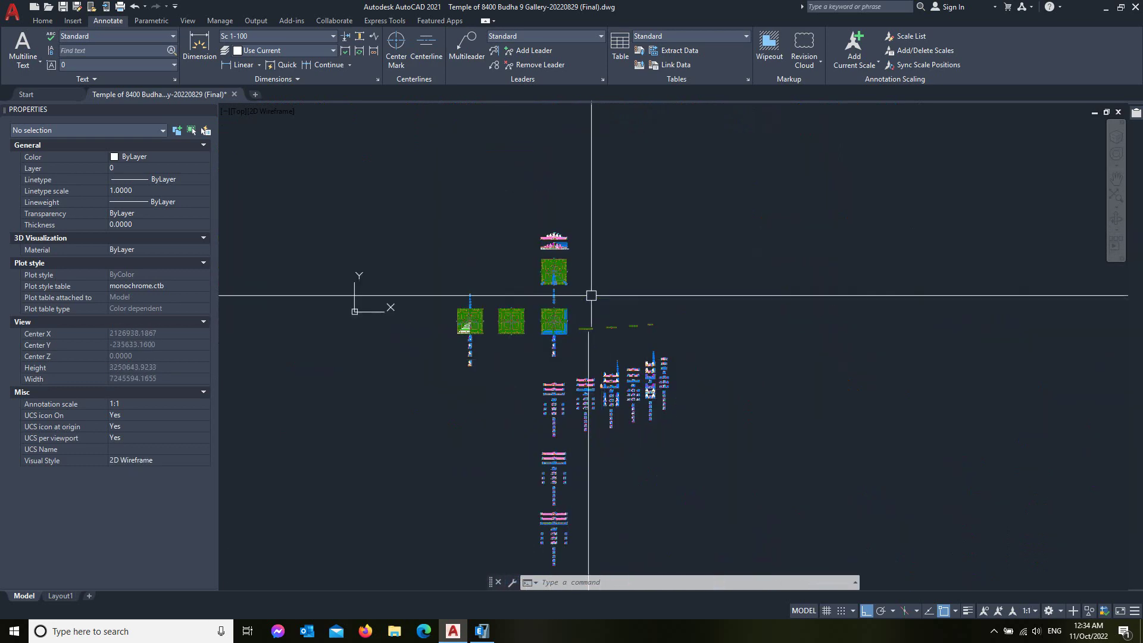
pyautogui.scroll(4, 554, 286)
pyautogui.scroll(7, 536, 238)
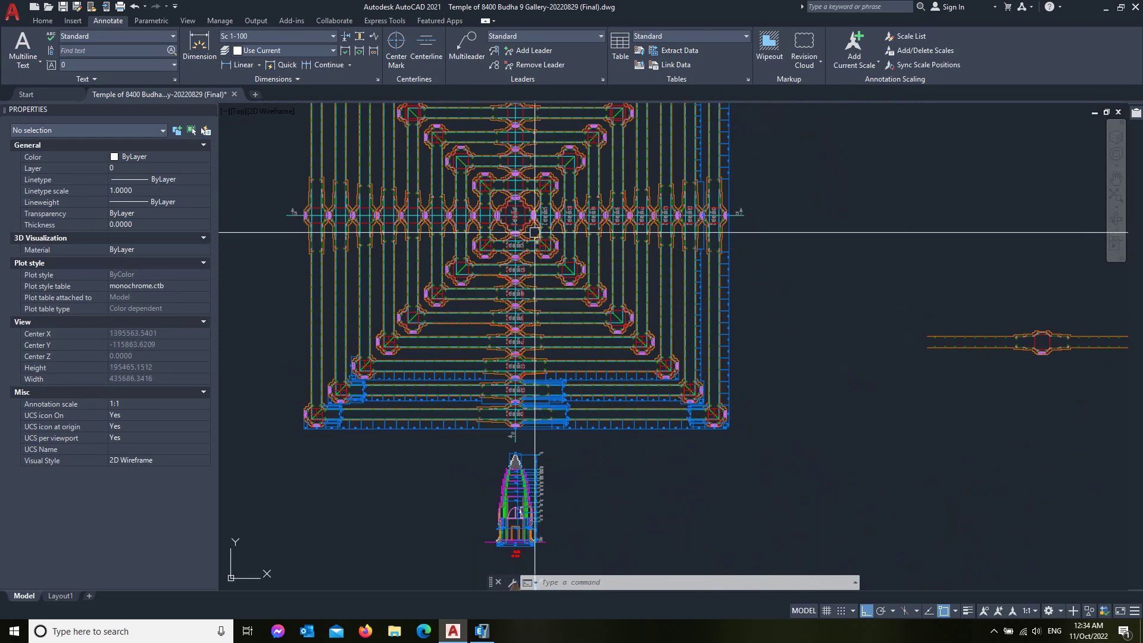
pyautogui.scroll(3, 535, 232)
pyautogui.scroll(2, 530, 226)
pyautogui.scroll(5, 521, 214)
pyautogui.scroll(-4, 516, 206)
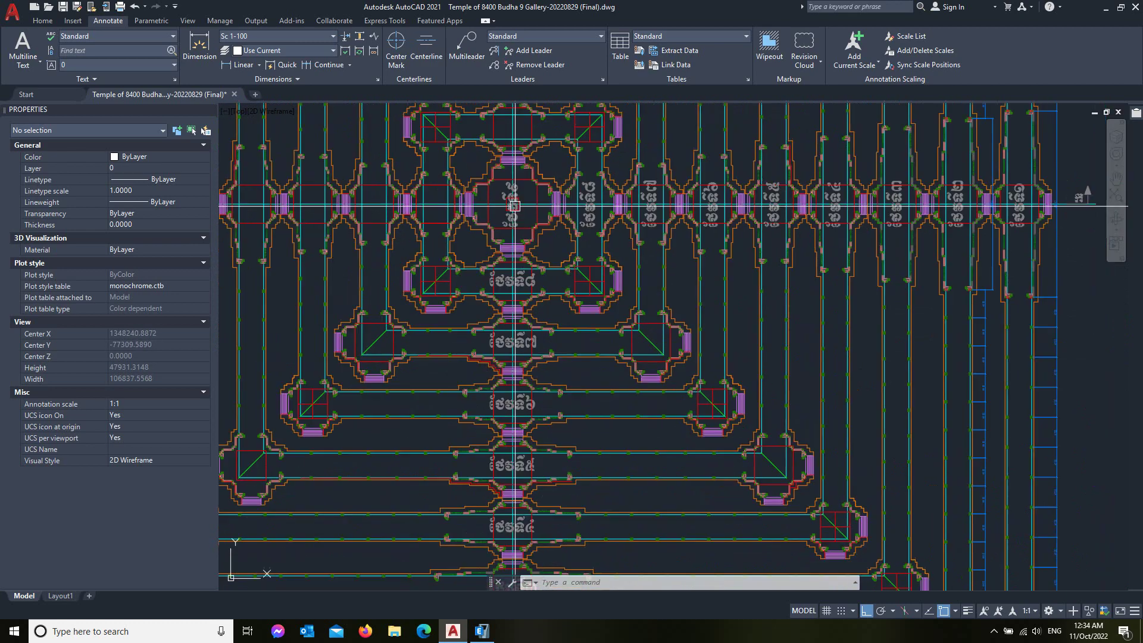
pyautogui.scroll(-2, 515, 206)
pyautogui.scroll(4, 518, 255)
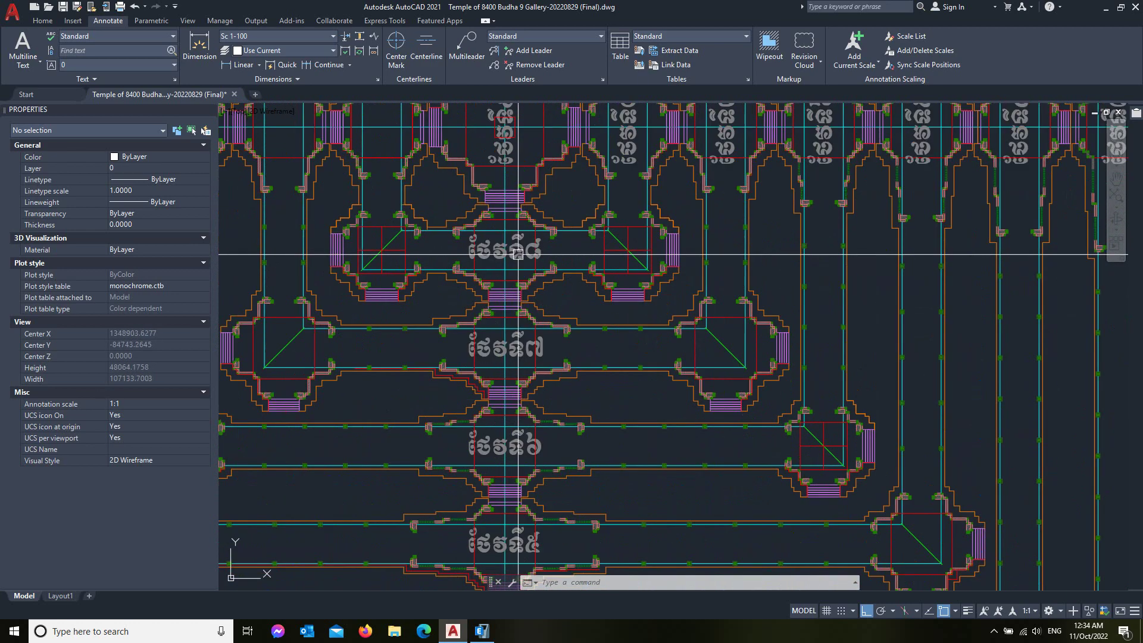
pyautogui.scroll(-2, 518, 254)
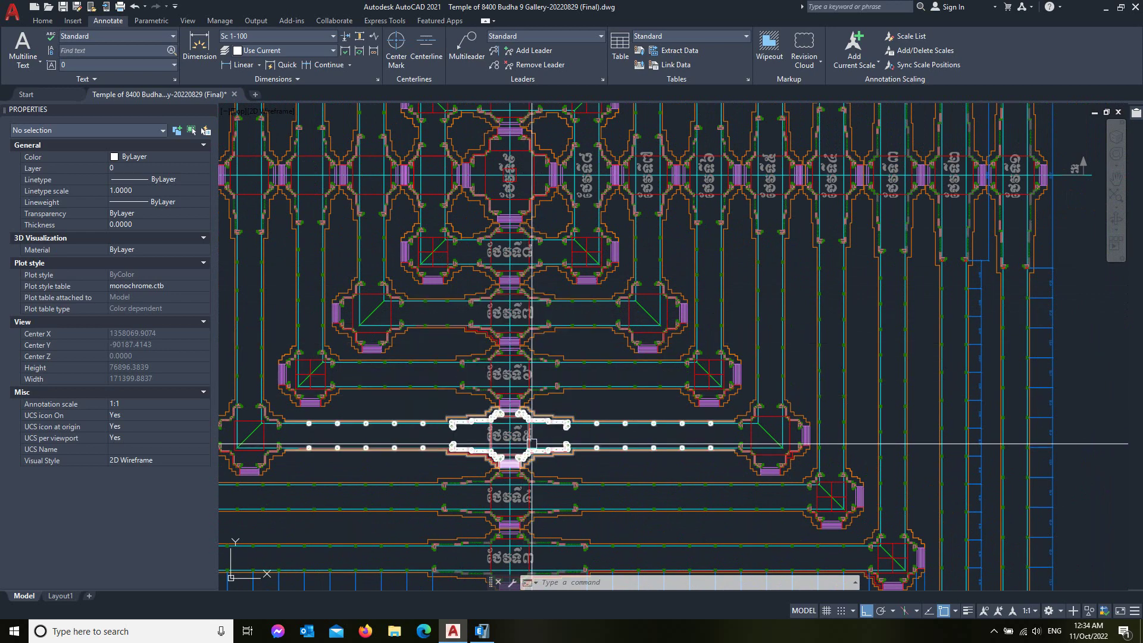
pyautogui.scroll(-3, 532, 444)
pyautogui.scroll(-3, 567, 254)
pyautogui.scroll(-2, 591, 401)
# Zoom around the gate elevation's base and level marks to frame the heights for dimensioning.
pyautogui.scroll(2, 561, 392)
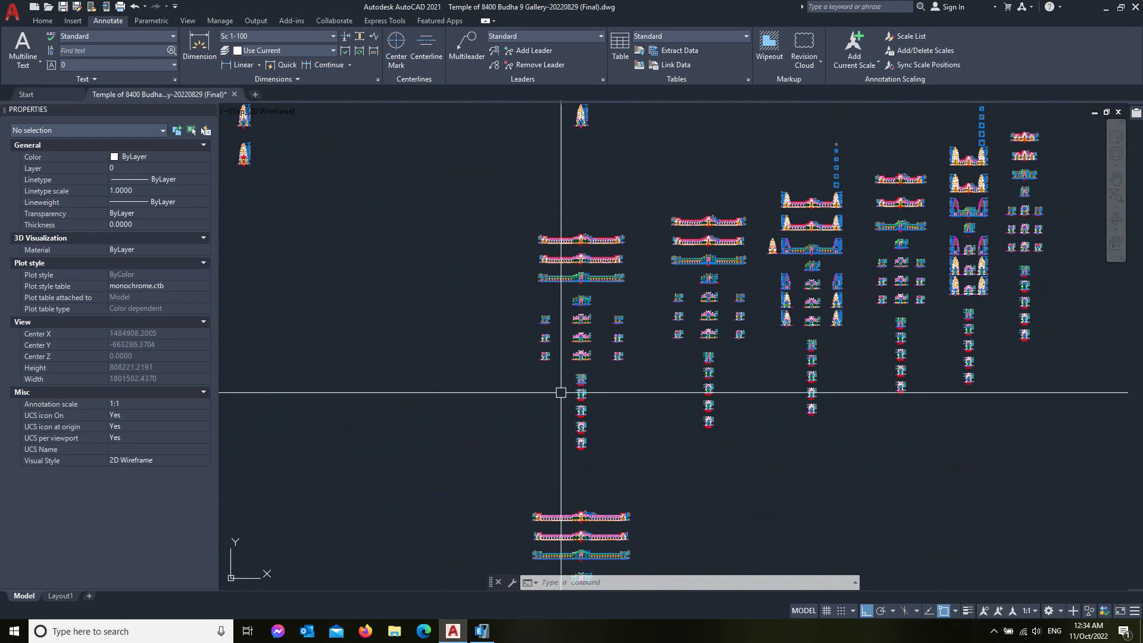
pyautogui.scroll(5, 536, 334)
pyautogui.scroll(8, 556, 396)
pyautogui.scroll(5, 618, 395)
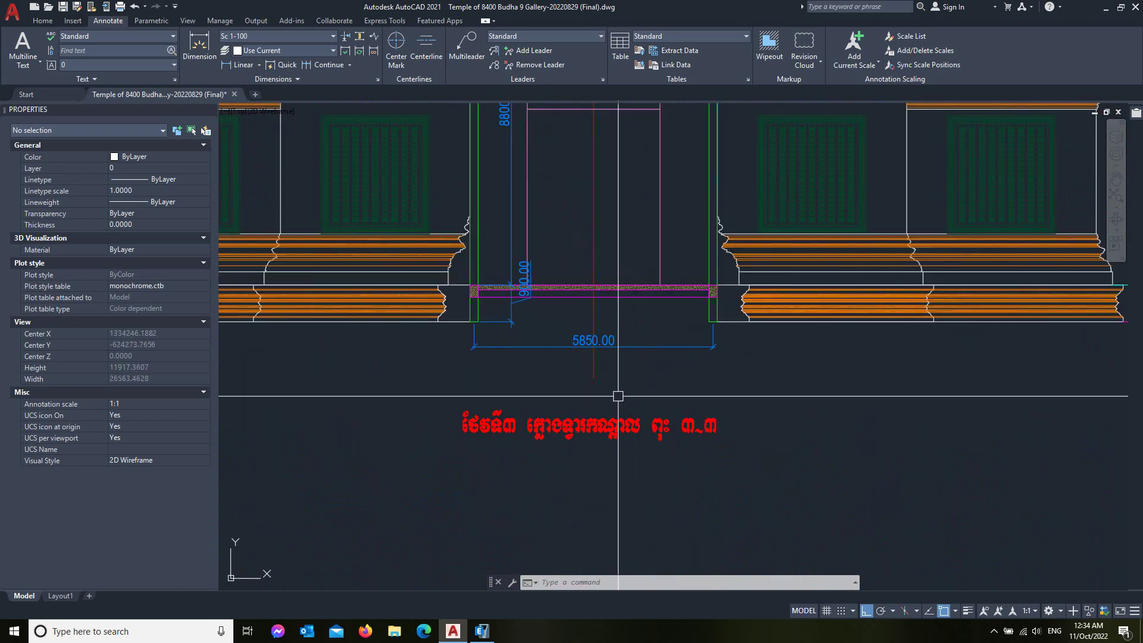
pyautogui.scroll(-5, 618, 396)
pyautogui.scroll(-4, 587, 416)
pyautogui.scroll(-1, 646, 286)
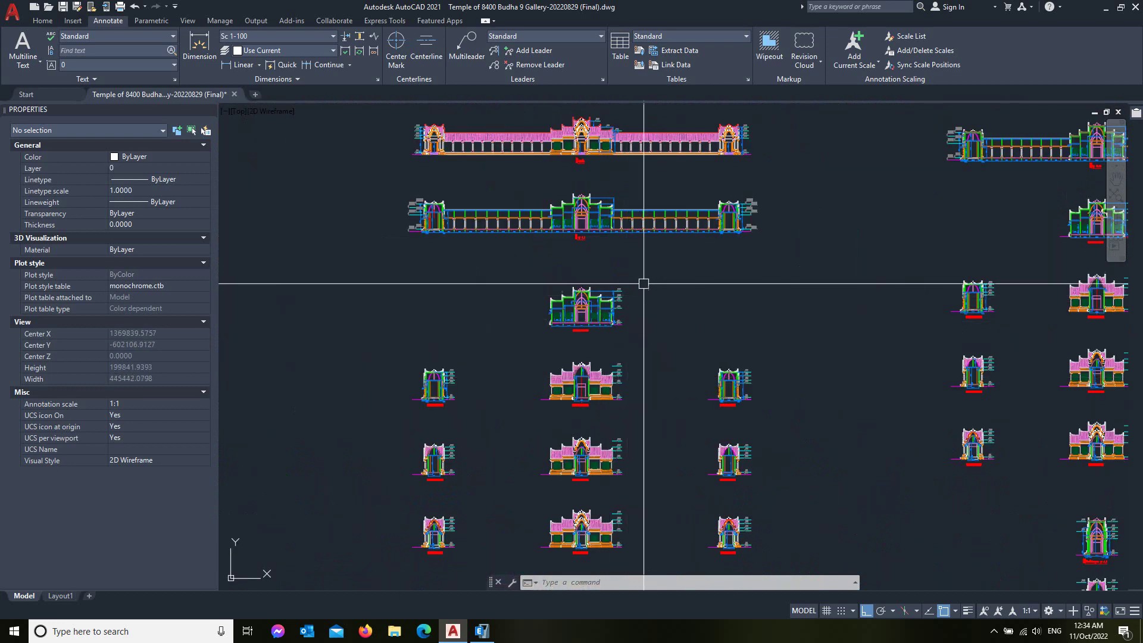
pyautogui.scroll(-5, 623, 258)
pyautogui.scroll(-1, 628, 256)
pyautogui.scroll(-1, 658, 378)
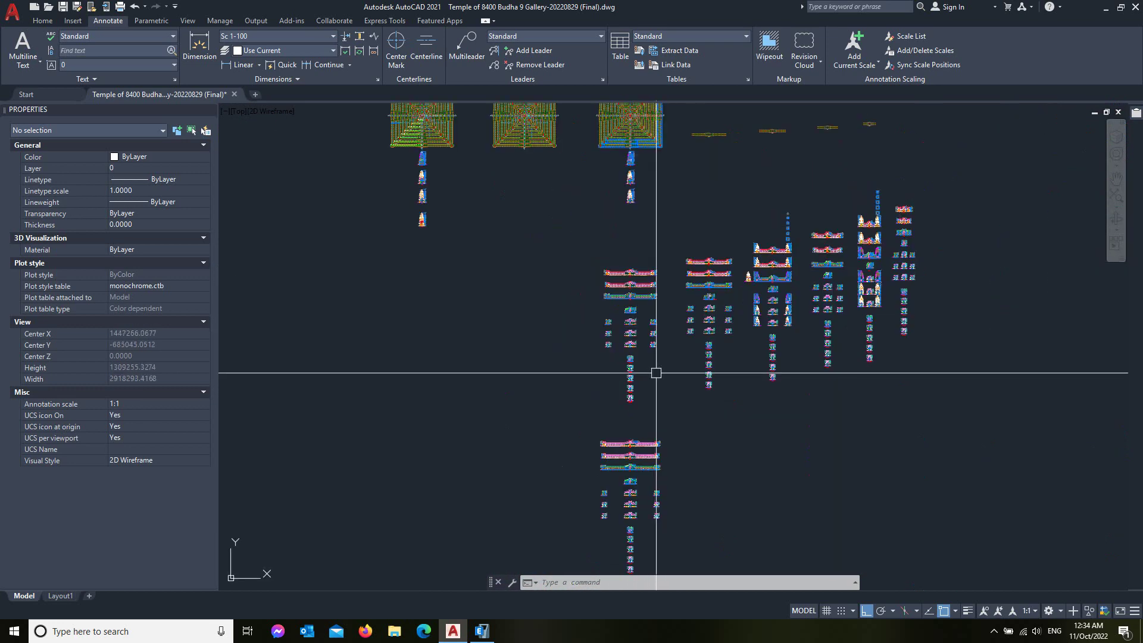
pyautogui.scroll(-2, 683, 421)
pyautogui.scroll(3, 684, 421)
pyautogui.scroll(-1, 610, 321)
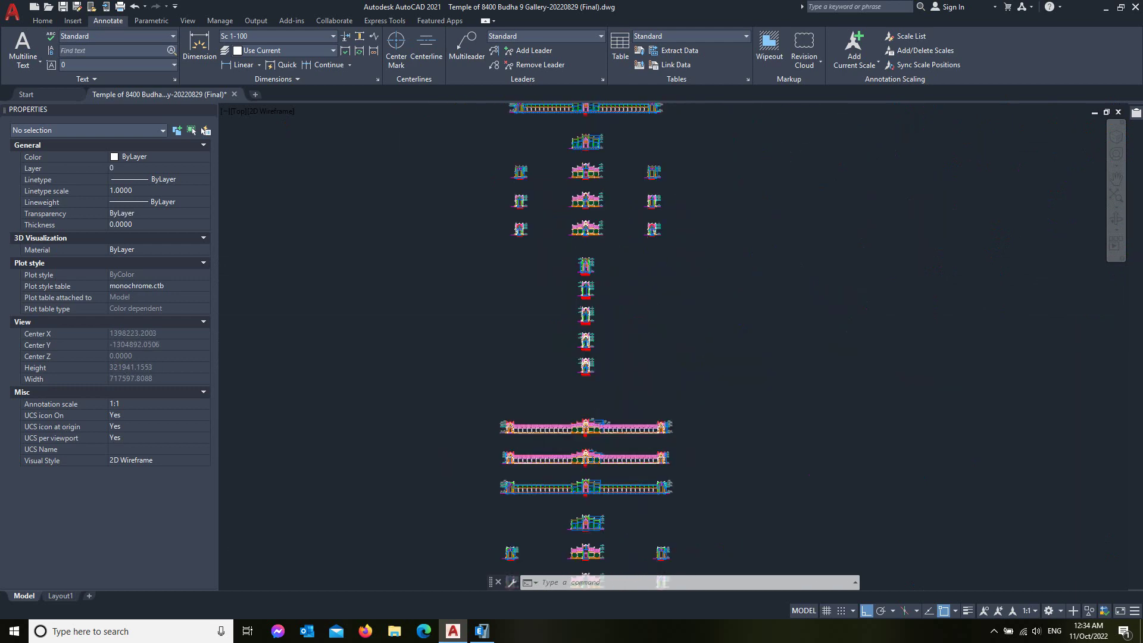
pyautogui.scroll(-2, 610, 321)
pyautogui.scroll(2, 609, 321)
pyautogui.scroll(1, 610, 322)
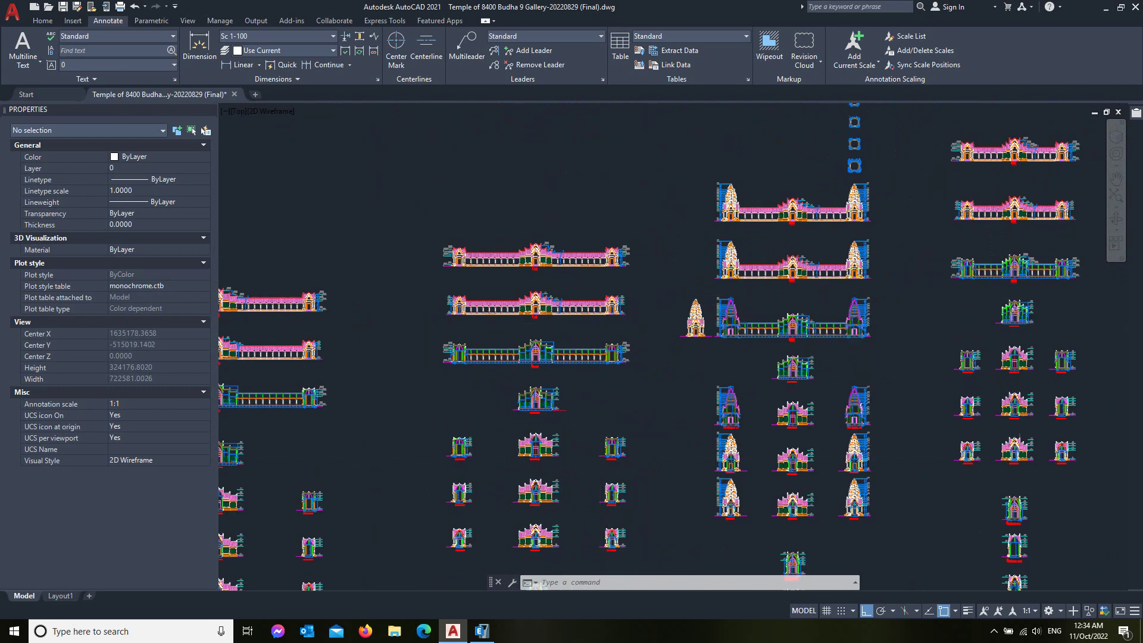
pyautogui.scroll(-2, 610, 322)
pyautogui.scroll(3, 581, 176)
pyautogui.scroll(1, 705, 416)
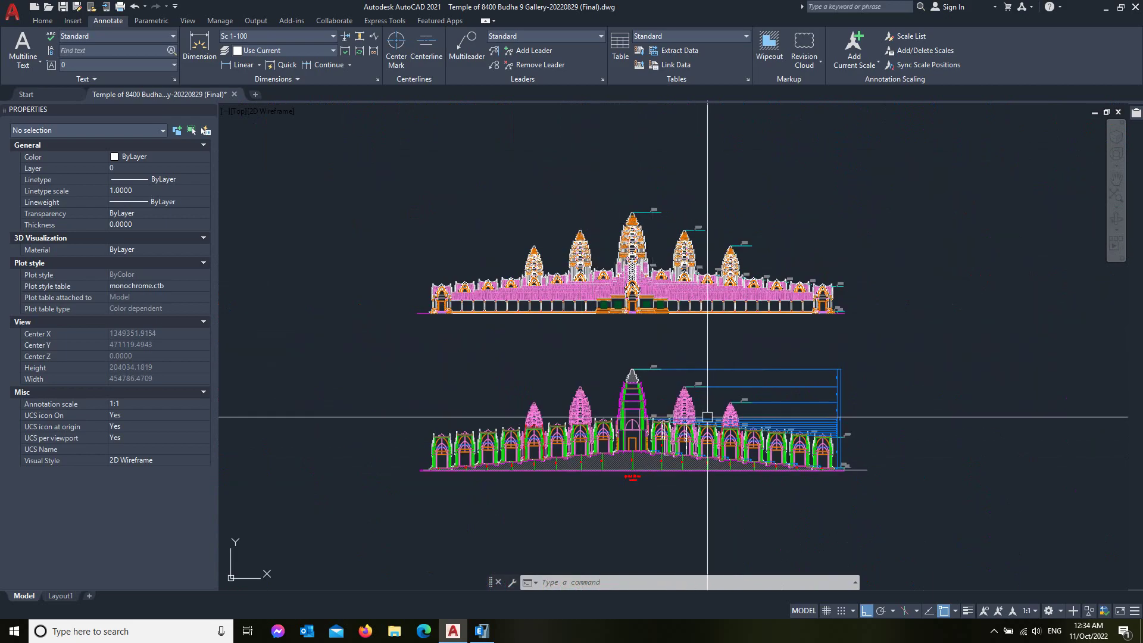
pyautogui.scroll(3, 722, 467)
pyautogui.scroll(2, 672, 300)
pyautogui.scroll(2, 671, 300)
pyautogui.scroll(-4, 604, 321)
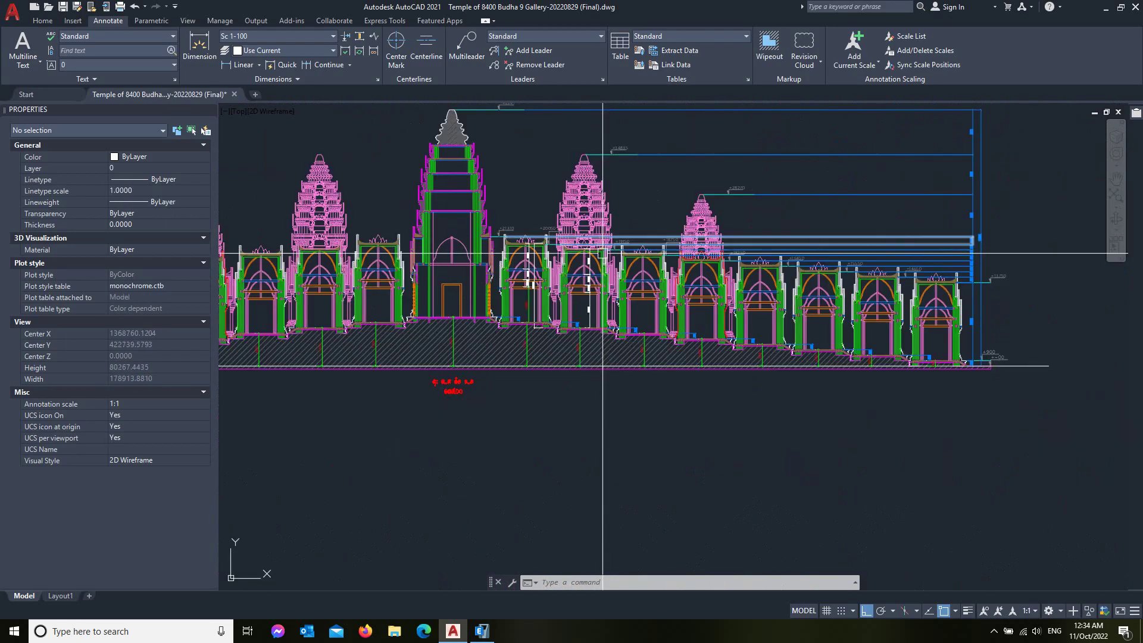
pyautogui.scroll(3, 604, 358)
pyautogui.scroll(2, 572, 319)
pyautogui.scroll(-3, 482, 406)
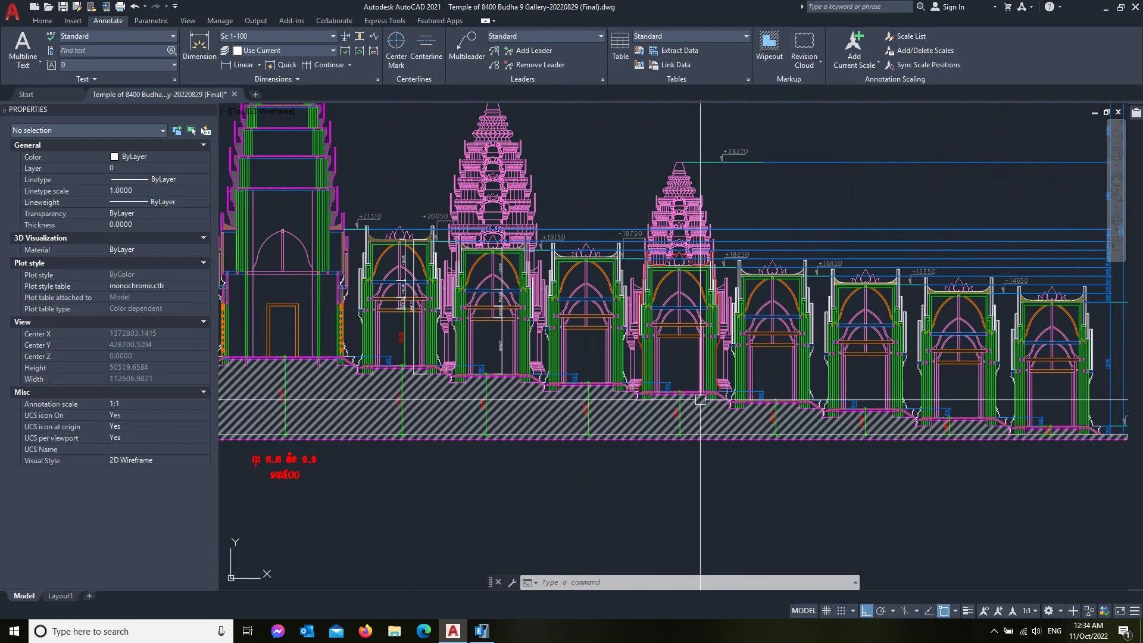
pyautogui.scroll(1, 596, 382)
pyautogui.scroll(1, 678, 177)
pyautogui.scroll(-3, 679, 177)
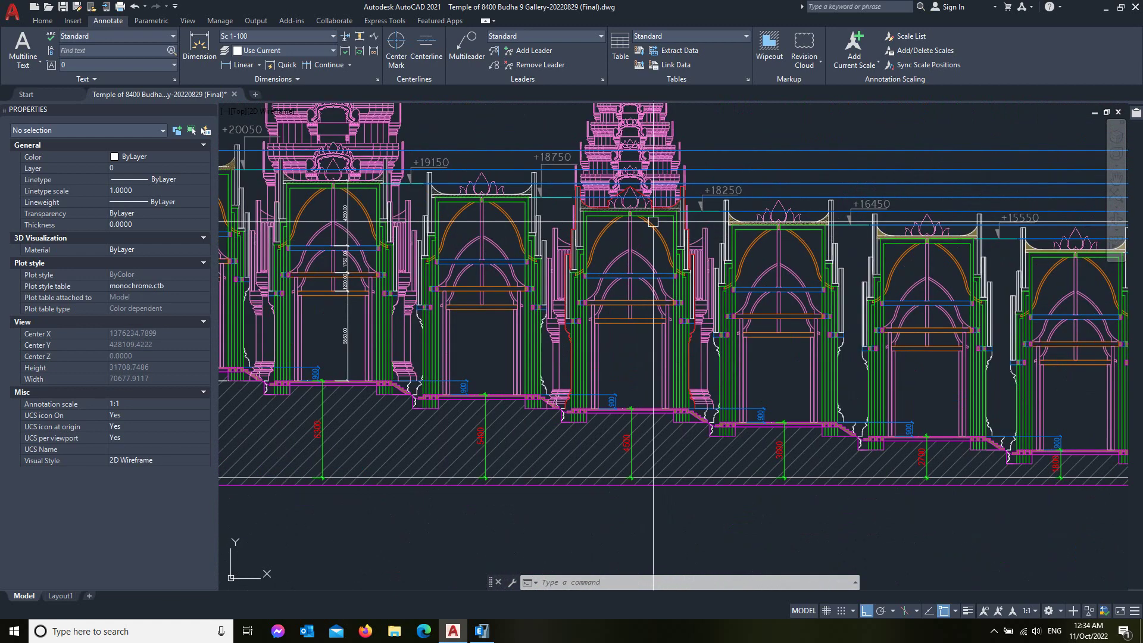
pyautogui.scroll(2, 673, 202)
pyautogui.scroll(2, 667, 232)
pyautogui.scroll(-1, 664, 244)
pyautogui.scroll(2, 664, 244)
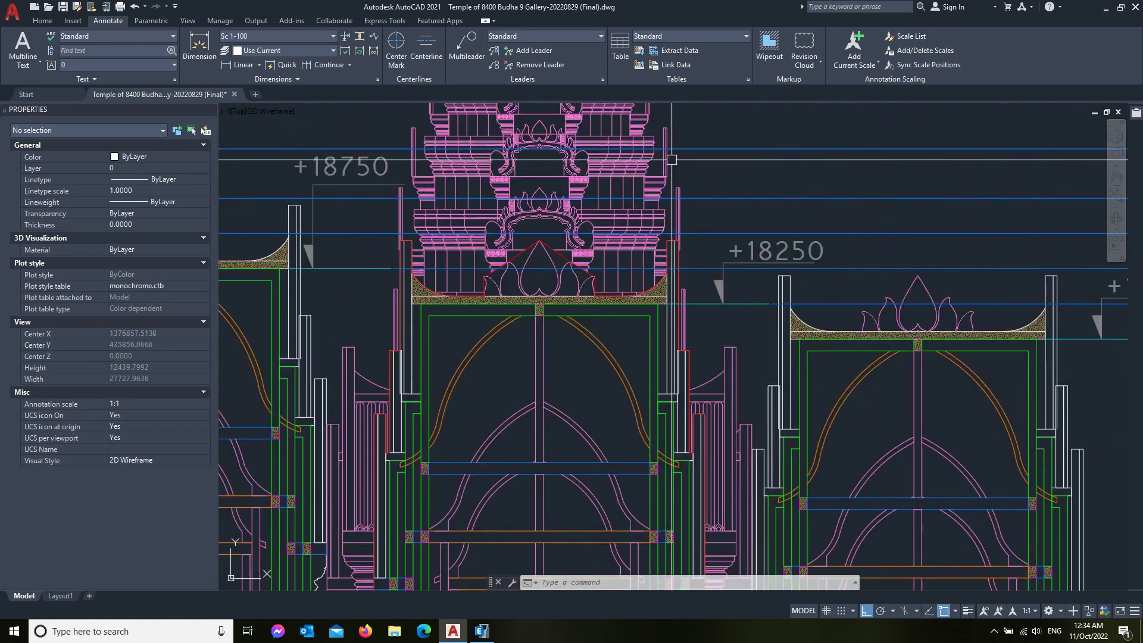
pyautogui.scroll(-4, 637, 298)
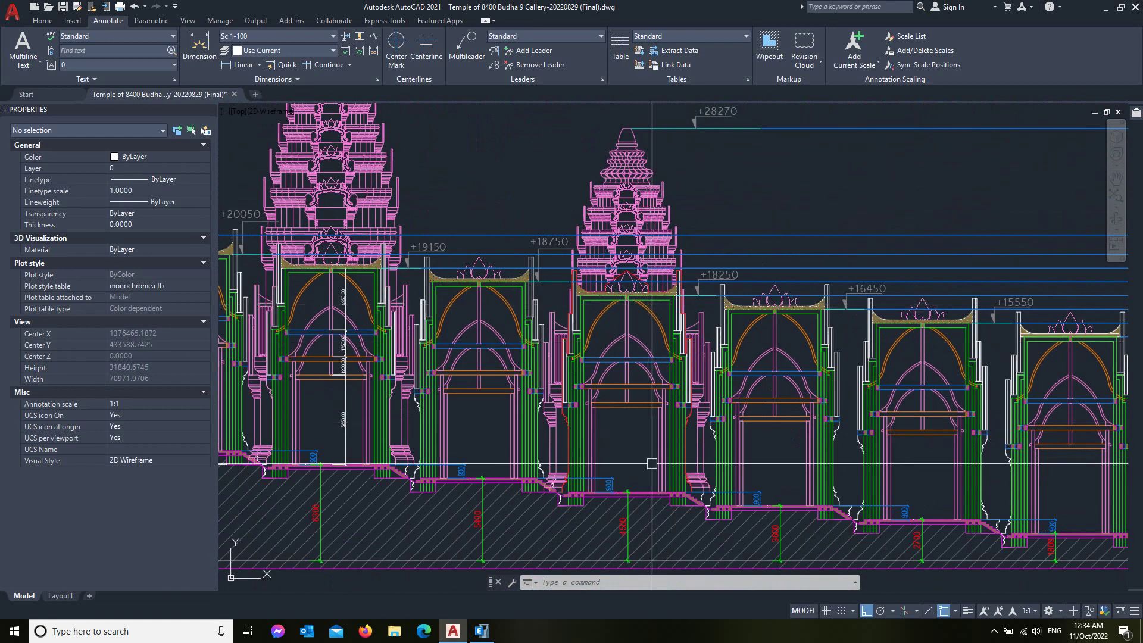
pyautogui.scroll(4, 652, 527)
# Add linear vertical dimensions of 7050 and 1750 beside the temple gate.
pyautogui.click(231, 68)
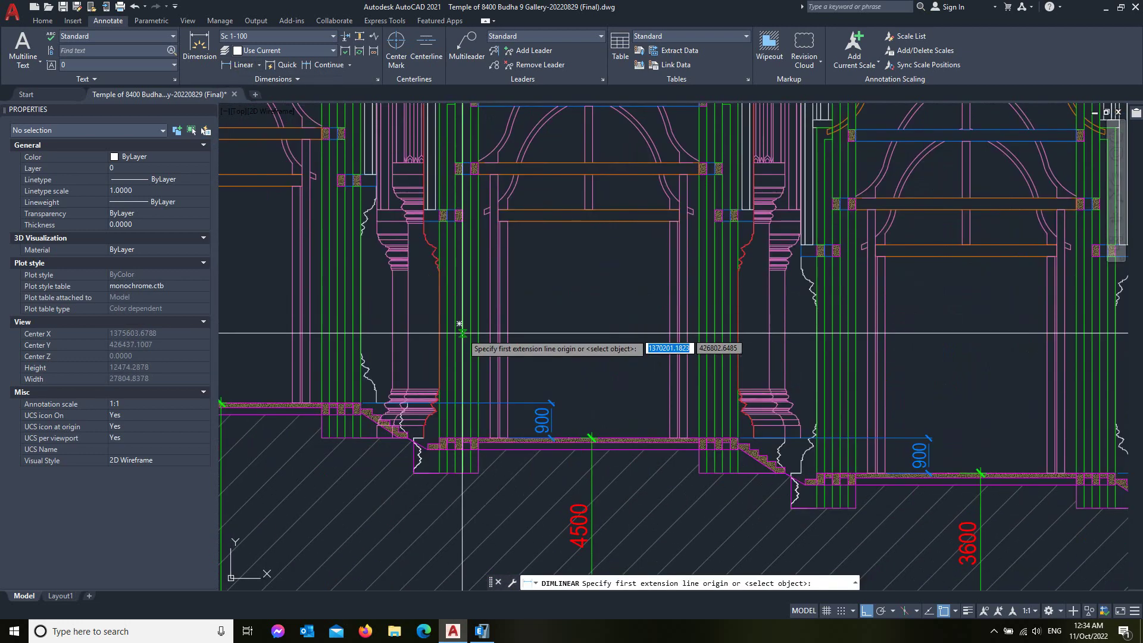
pyautogui.click(590, 440)
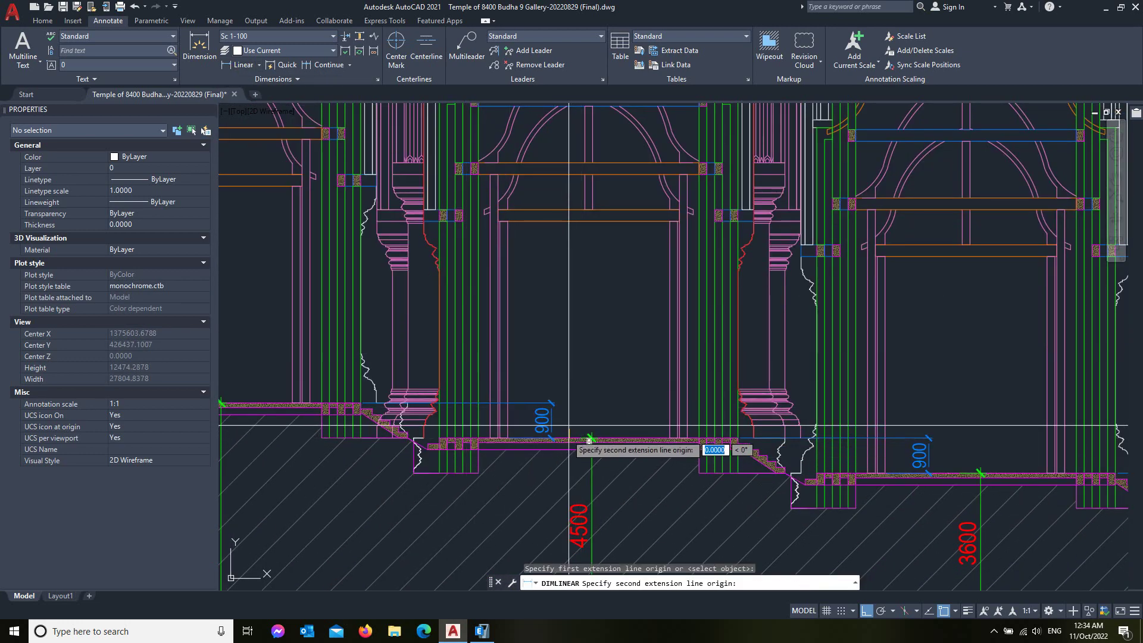
pyautogui.scroll(-2, 566, 441)
pyautogui.scroll(3, 559, 334)
pyautogui.scroll(1, 552, 322)
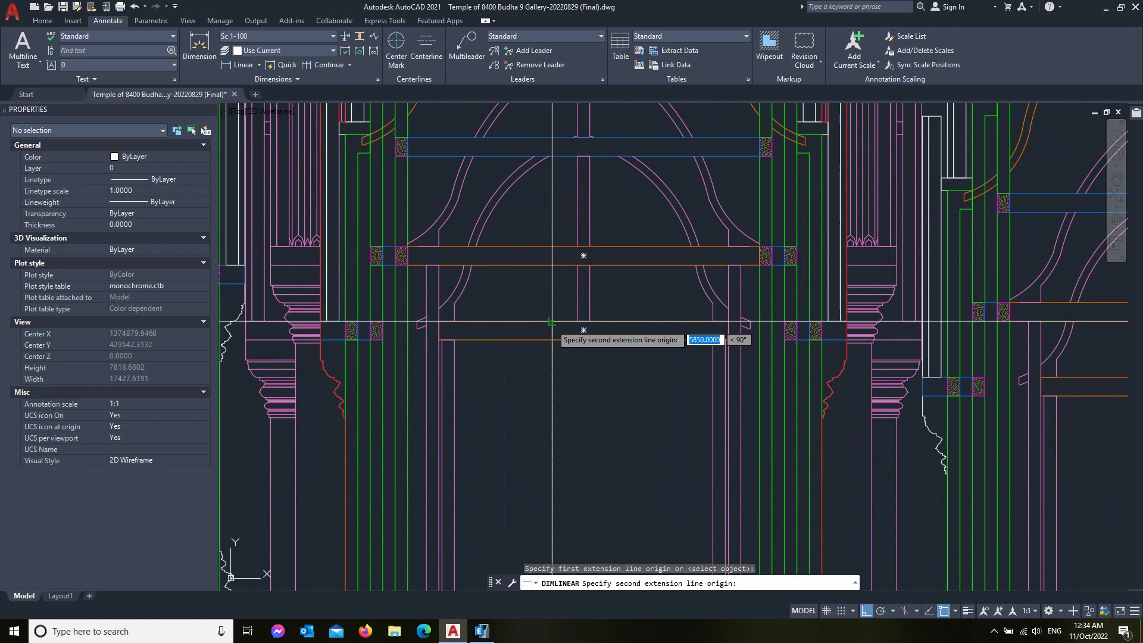
pyautogui.click(552, 246)
pyautogui.click(630, 382)
pyautogui.scroll(-2, 630, 381)
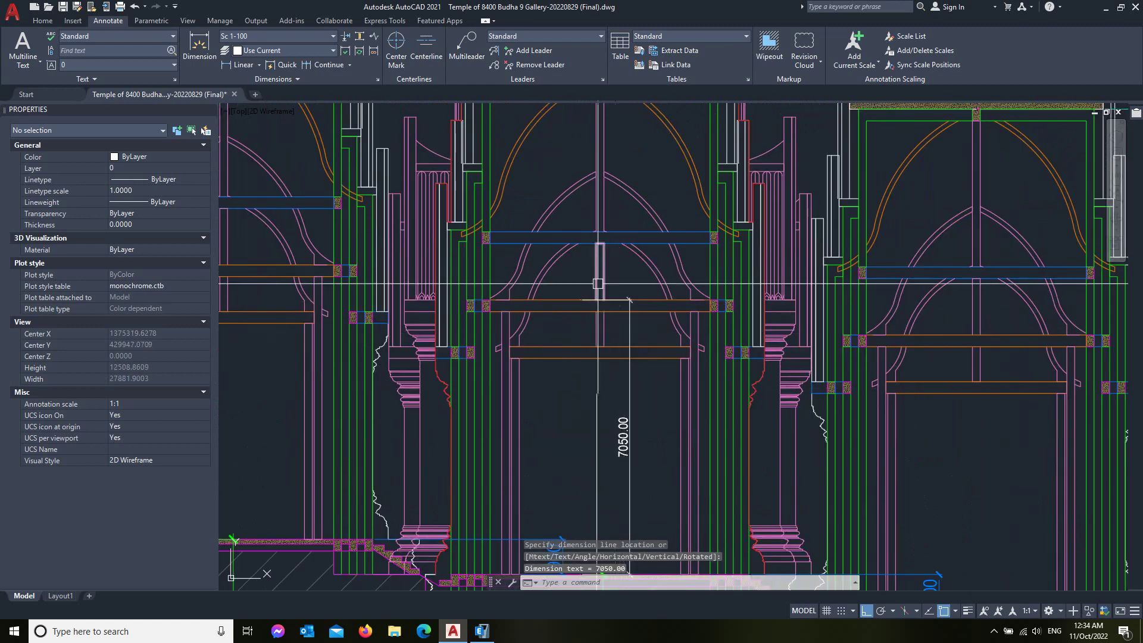
pyautogui.scroll(2, 596, 334)
pyautogui.press('space')
pyautogui.click(596, 312)
pyautogui.click(649, 309)
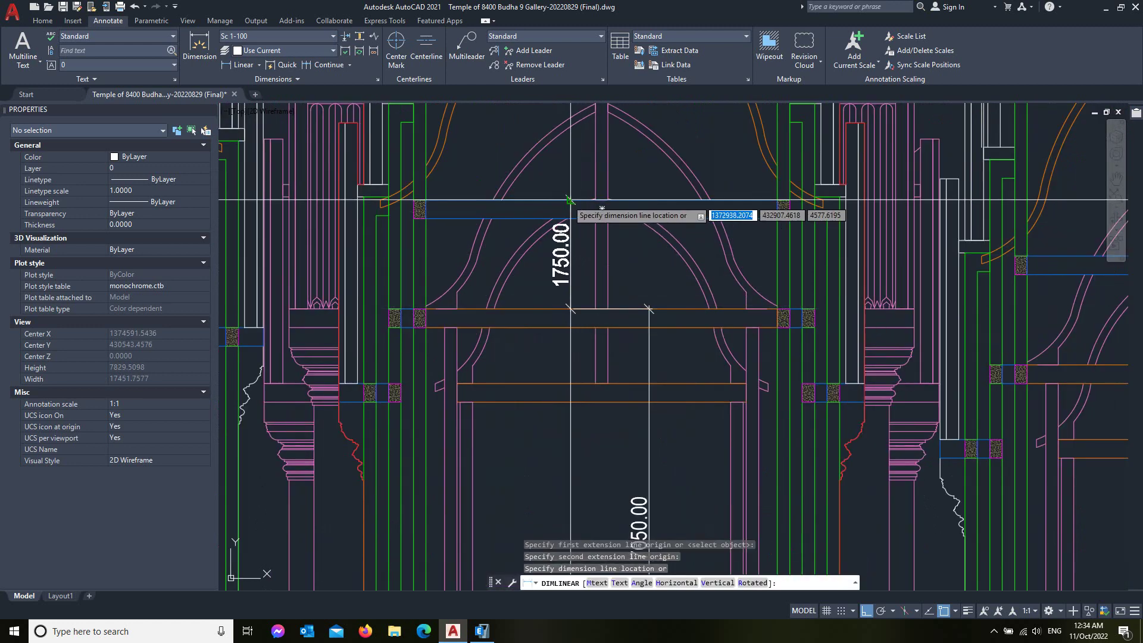
pyautogui.click(649, 309)
pyautogui.scroll(-2, 649, 309)
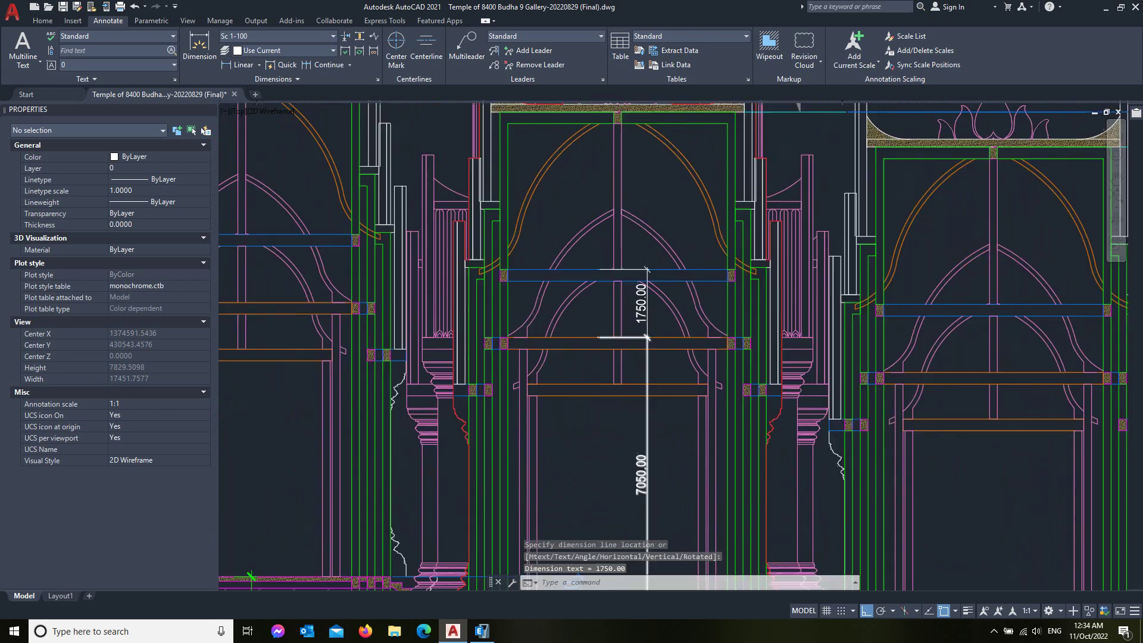
pyautogui.scroll(2, 691, 421)
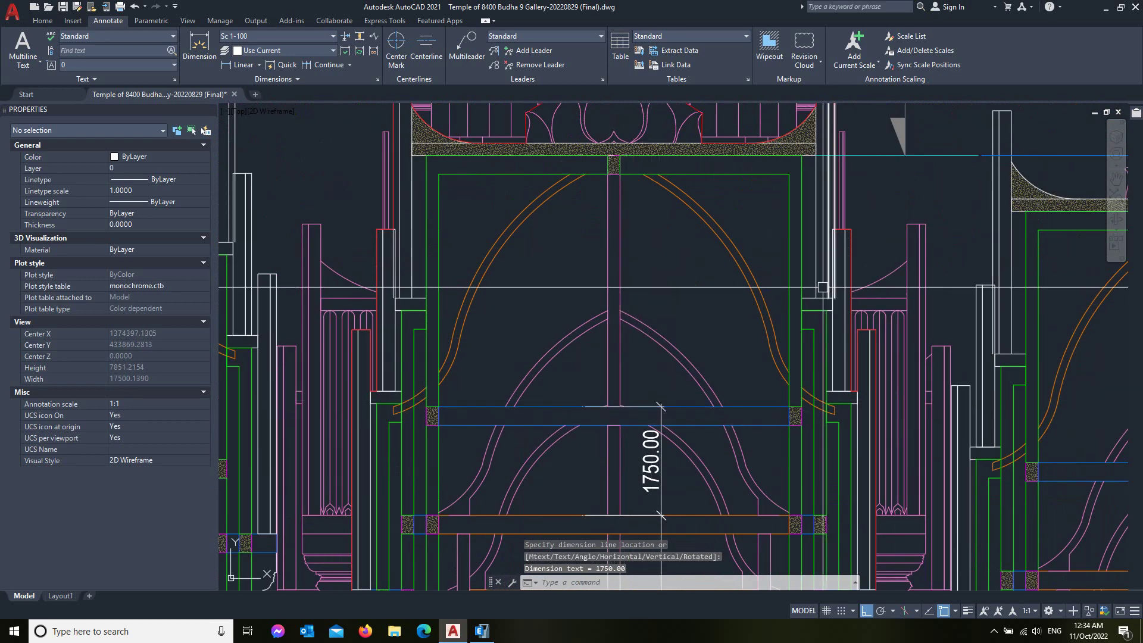
# Add a second 1750 dimension, plus 1550 and 2500.00 dimensions beside the column and doorway.
pyautogui.press('space')
pyautogui.click(801, 310)
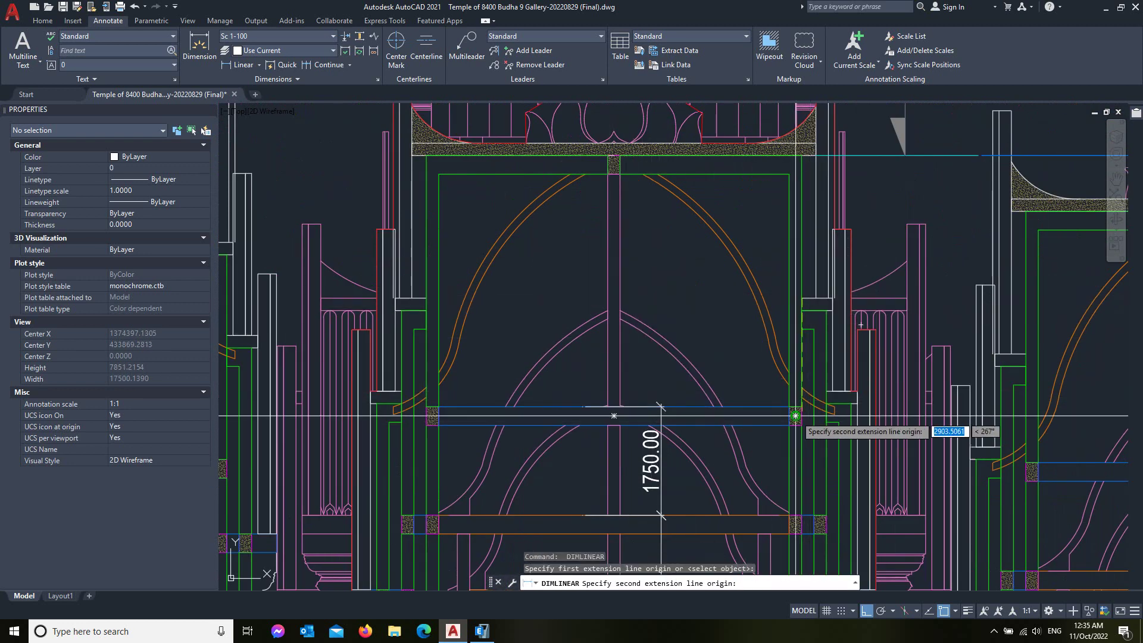
pyautogui.click(790, 408)
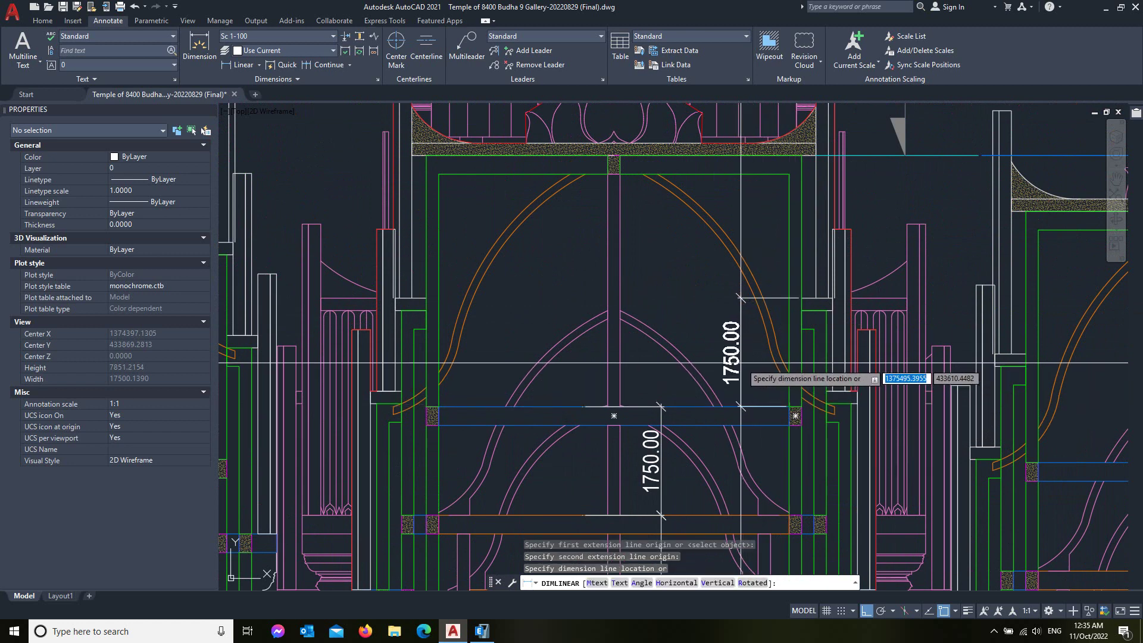
pyautogui.click(752, 364)
pyautogui.scroll(3, 774, 333)
pyautogui.press('space')
pyautogui.click(798, 281)
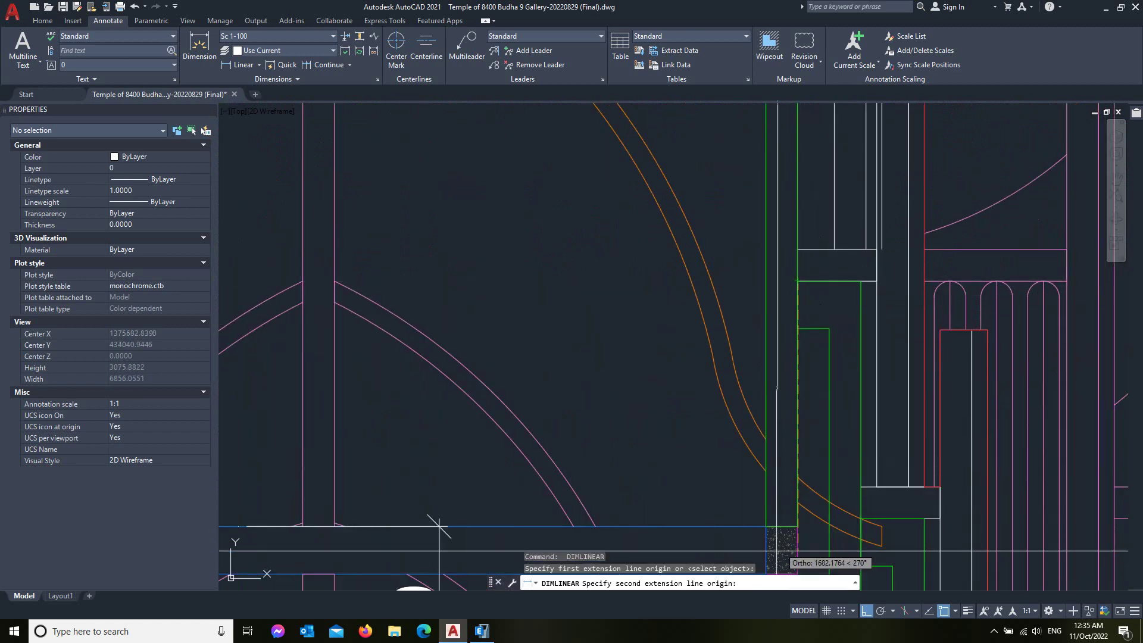
pyautogui.click(797, 526)
pyautogui.click(720, 455)
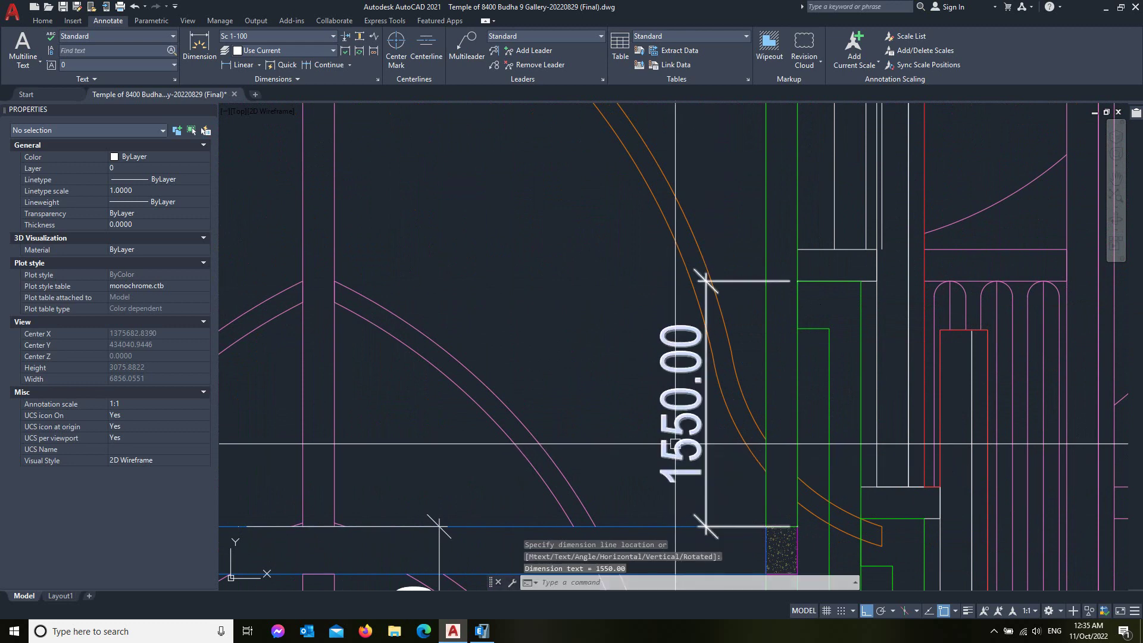
pyautogui.scroll(-5, 720, 456)
pyautogui.scroll(3, 730, 381)
pyautogui.press('space')
pyautogui.click(731, 381)
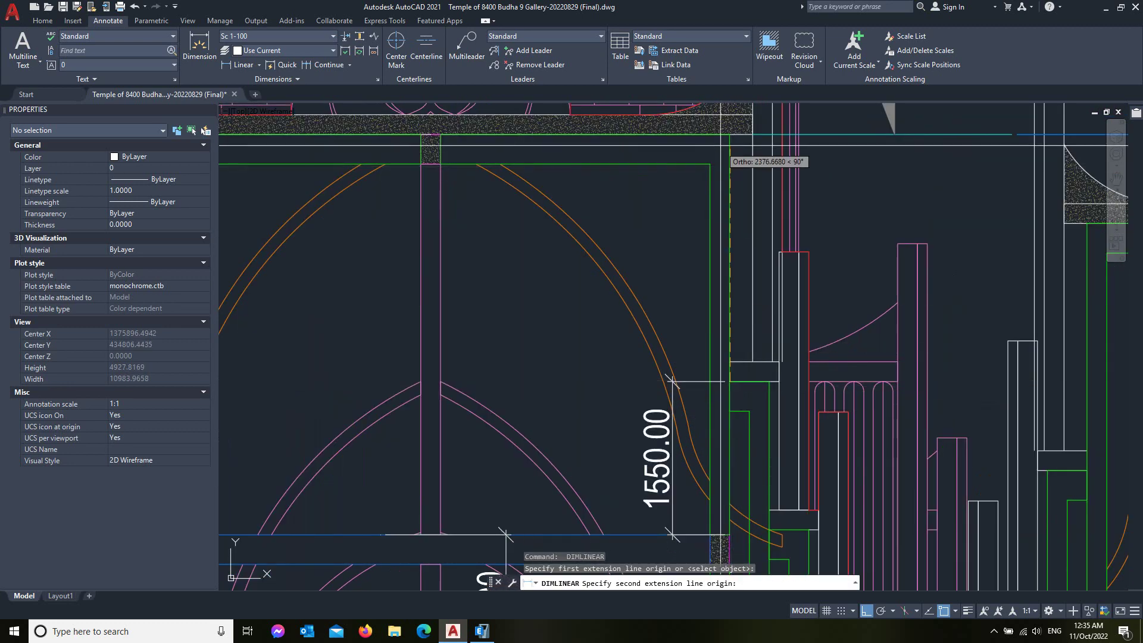
pyautogui.click(730, 134)
pyautogui.click(677, 386)
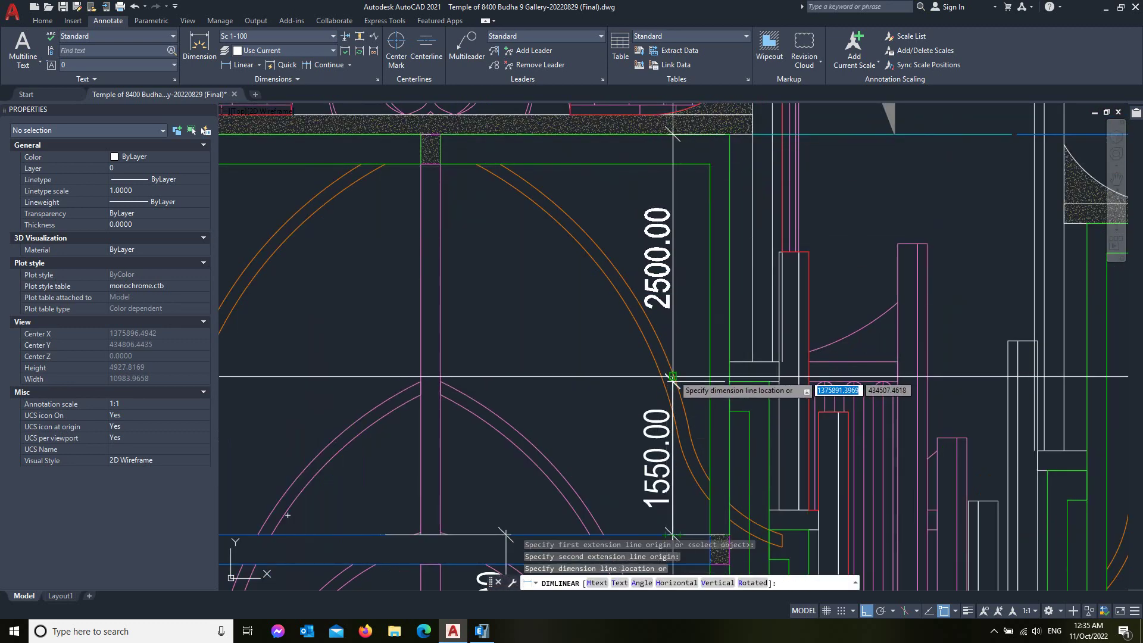
pyautogui.scroll(-2, 454, 437)
pyautogui.press('Escape')
pyautogui.scroll(-1, 659, 305)
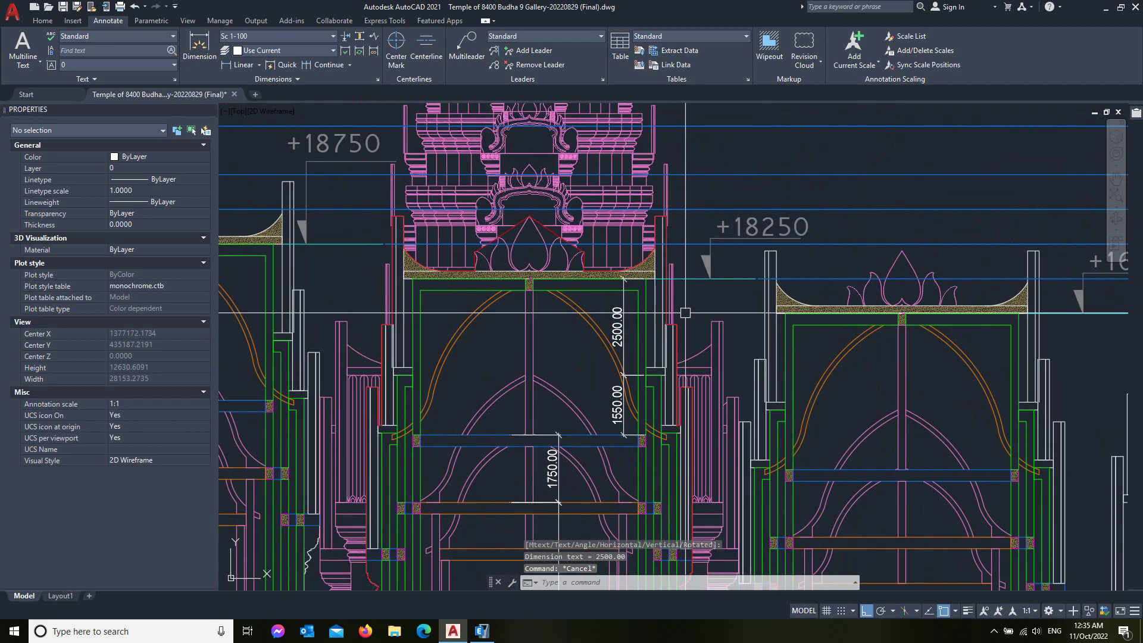
pyautogui.scroll(3, 776, 212)
pyautogui.scroll(-2, 776, 212)
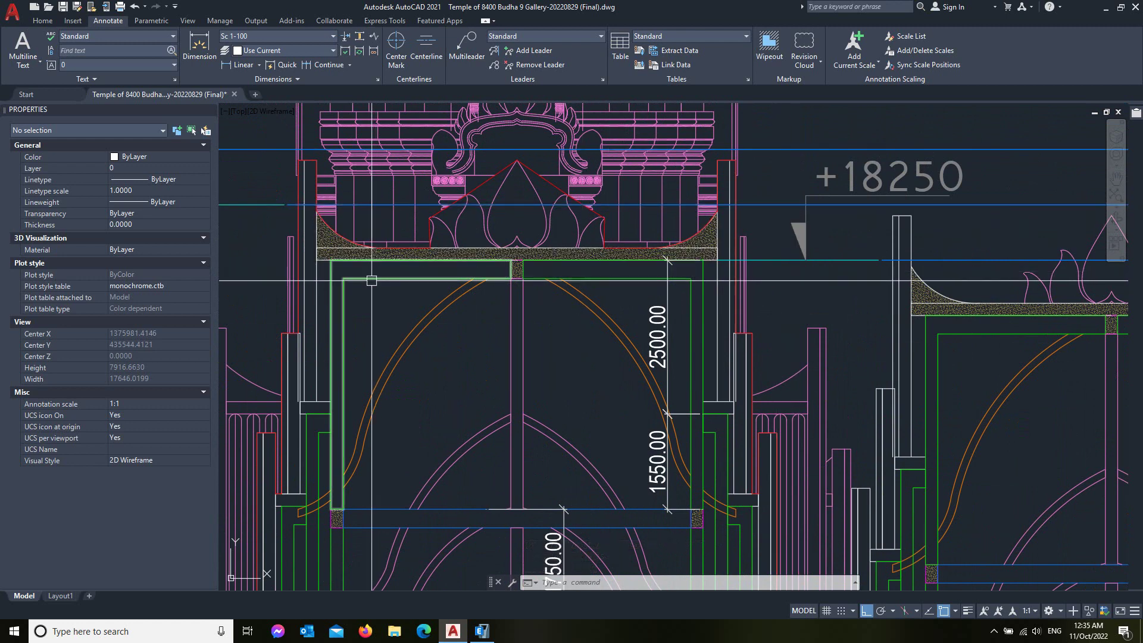
pyautogui.scroll(4, 467, 257)
pyautogui.click(479, 249)
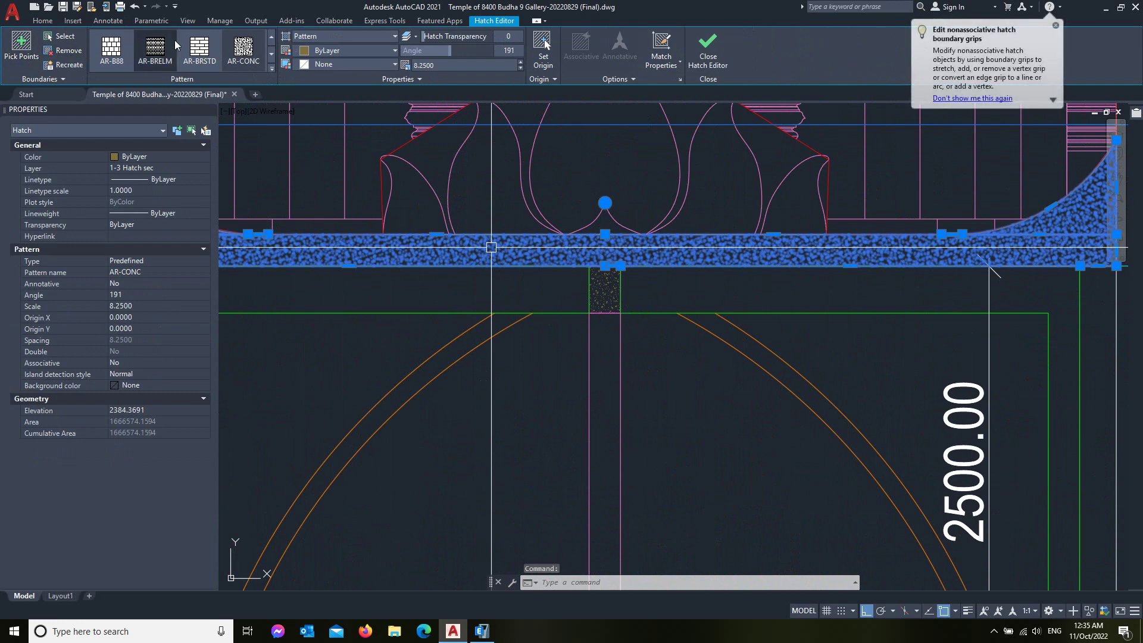
pyautogui.click(37, 22)
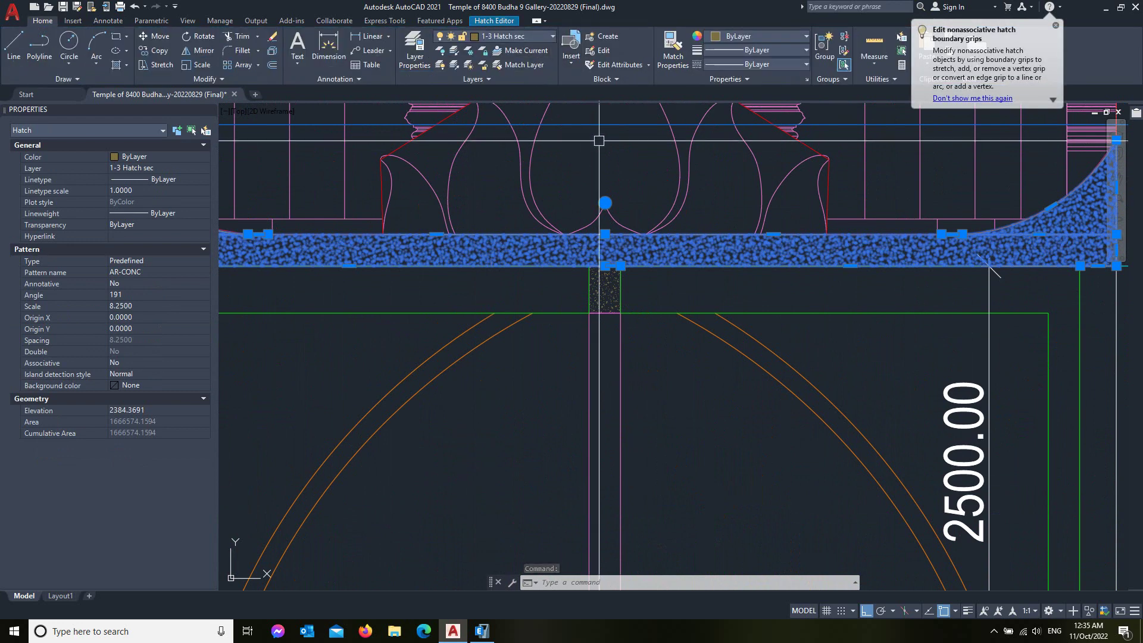
pyautogui.scroll(-5, 599, 141)
pyautogui.press('Escape')
pyautogui.press('Escape')
pyautogui.scroll(-2, 752, 312)
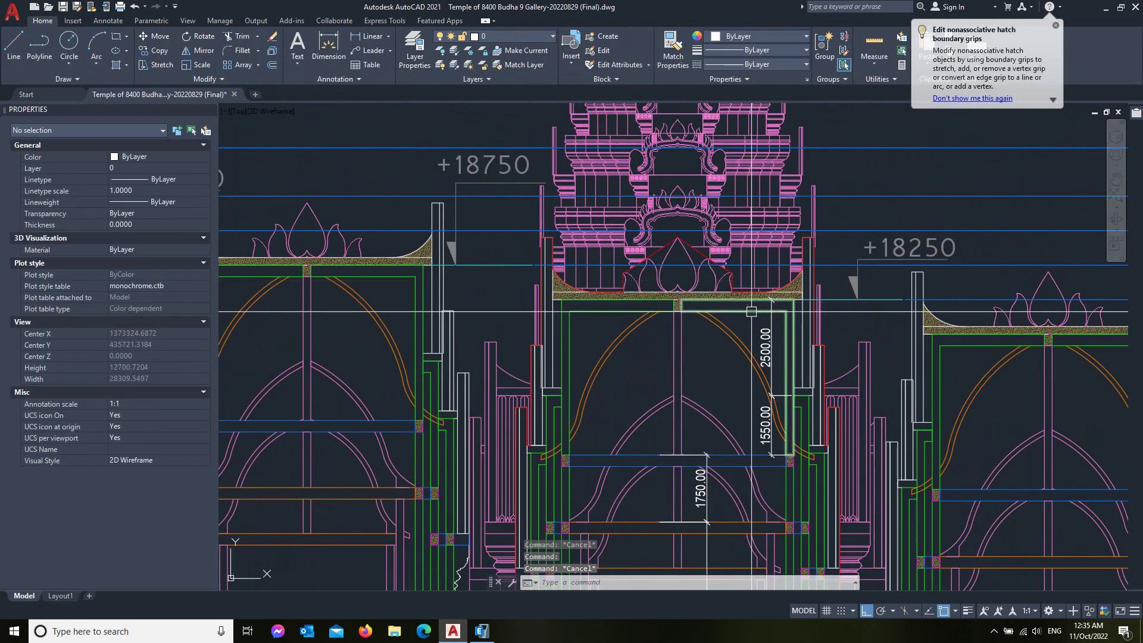
pyautogui.scroll(4, 751, 311)
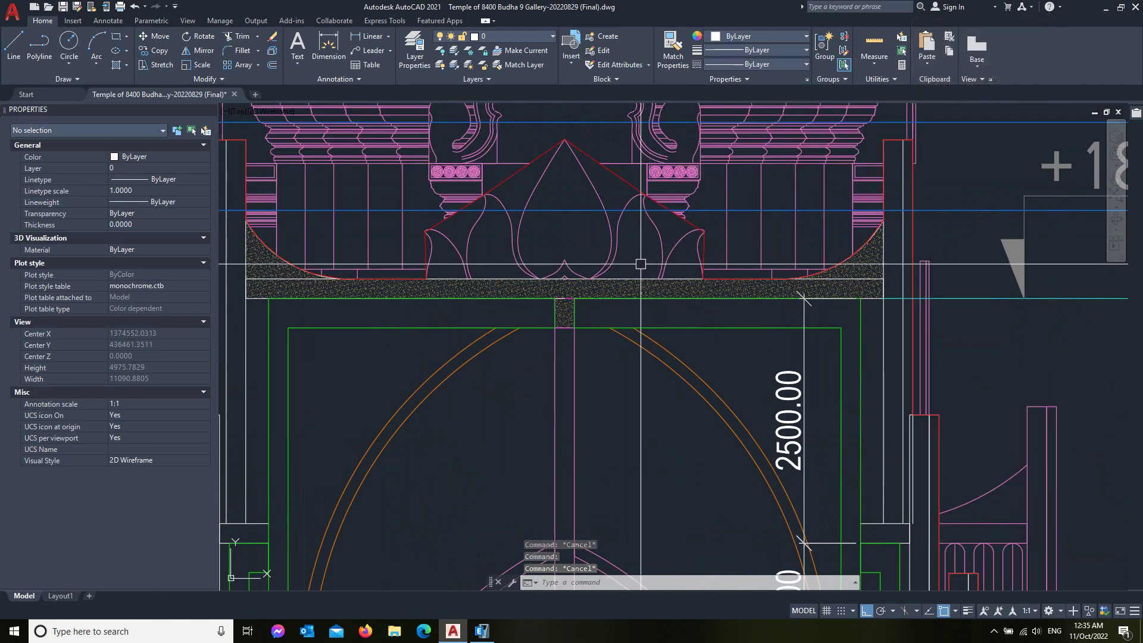
pyautogui.scroll(-2, 604, 216)
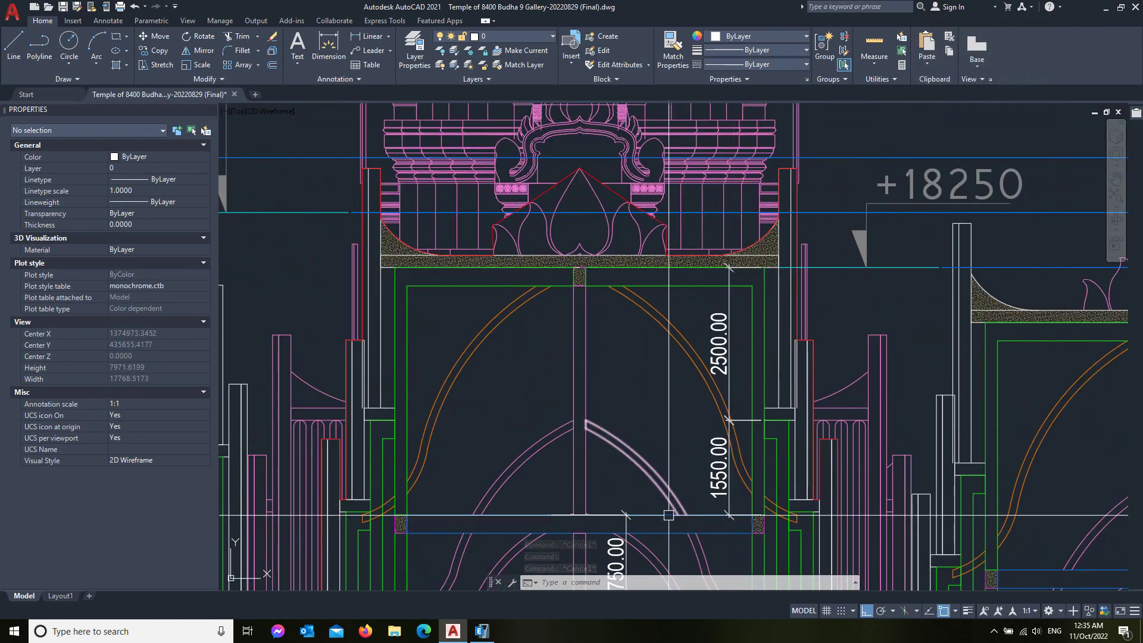
pyautogui.scroll(-2, 709, 295)
pyautogui.scroll(-2, 709, 295)
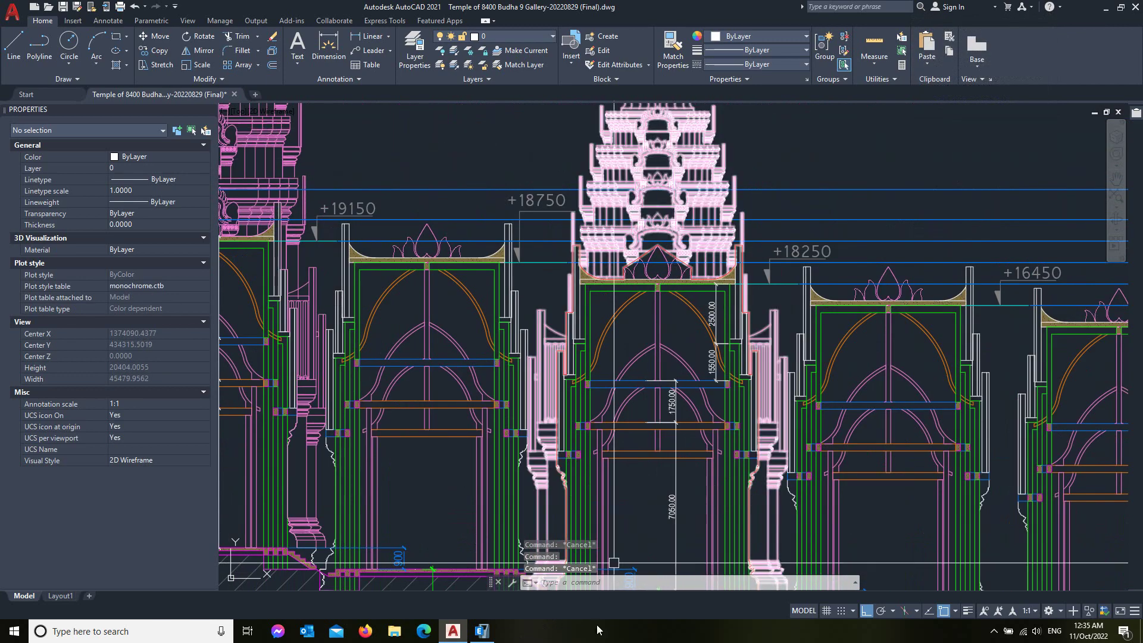
# In ETABS Story Data, set Story1's height to 7.05 m and Story2's to 1.75 m.
pyautogui.click(482, 631)
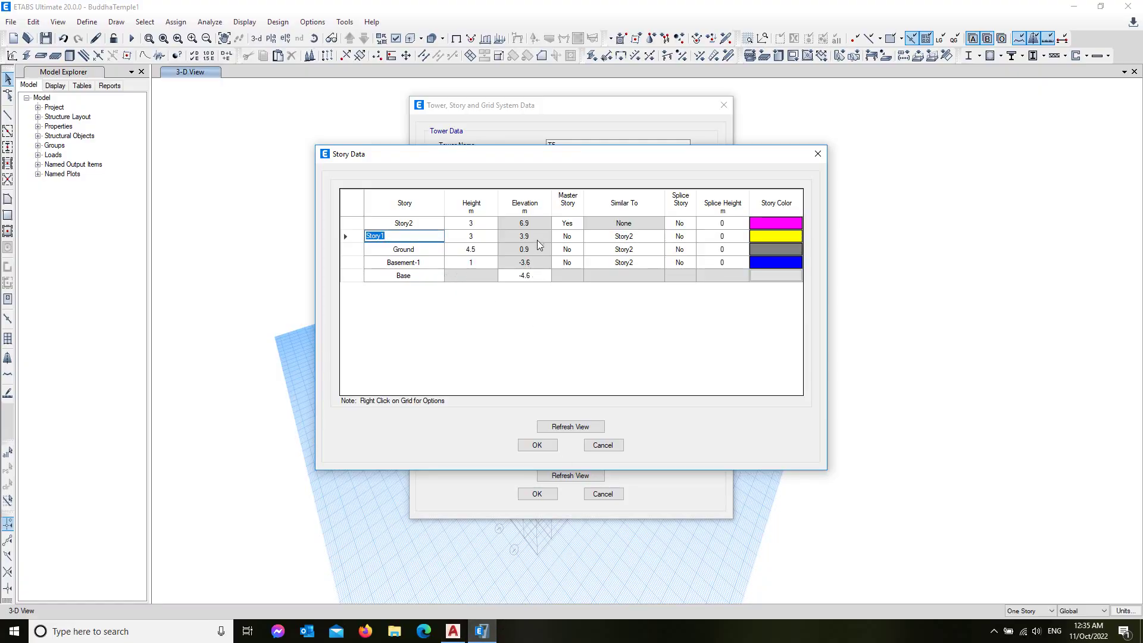
pyautogui.click(491, 236)
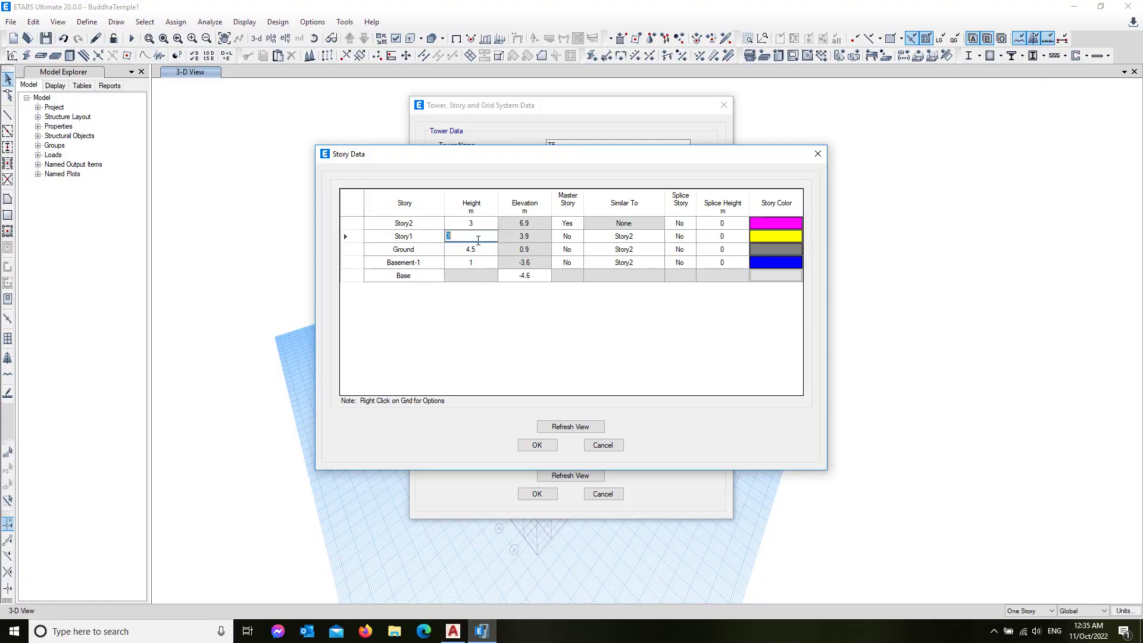
pyautogui.write('7.05')
pyautogui.click(481, 223)
pyautogui.write('7')
pyautogui.write('5')
pyautogui.click(470, 236)
# Add Story3 of 1.55 m and Story4 of 2.5 m, keeping existing story heights.
pyautogui.click(357, 225)
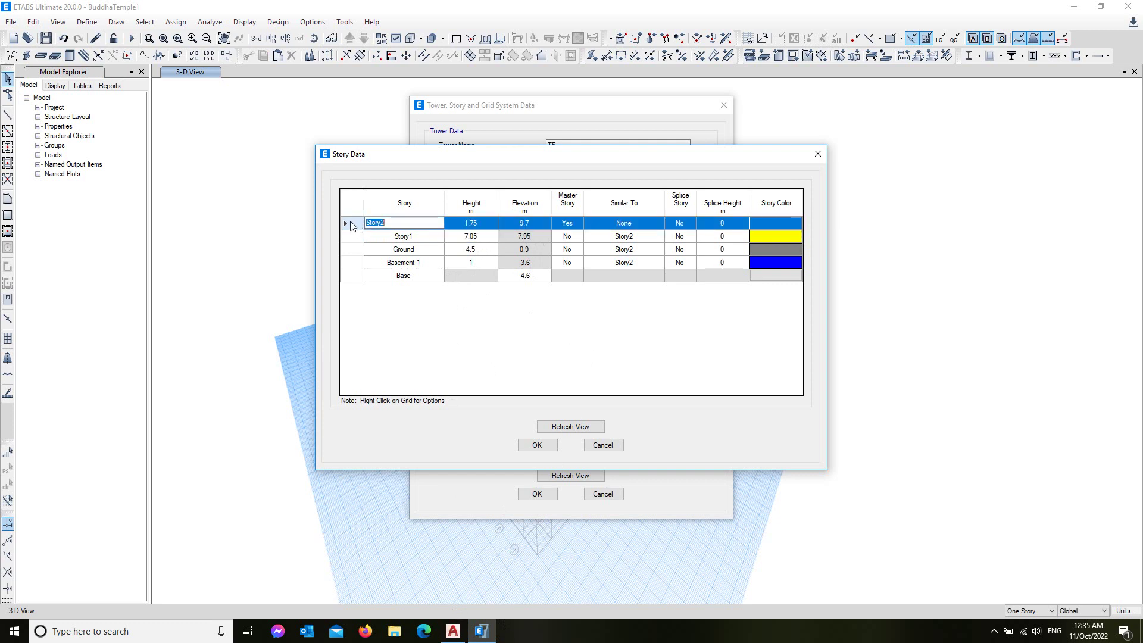
pyautogui.rightClick(347, 222)
pyautogui.click(527, 259)
pyautogui.write('1.55')
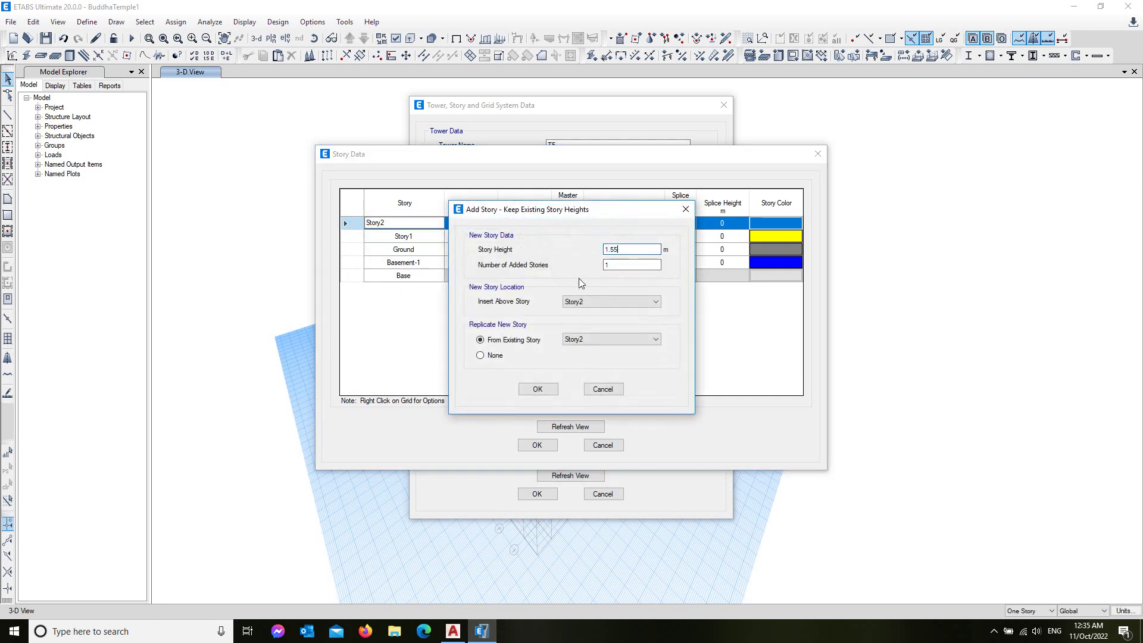
pyautogui.click(537, 390)
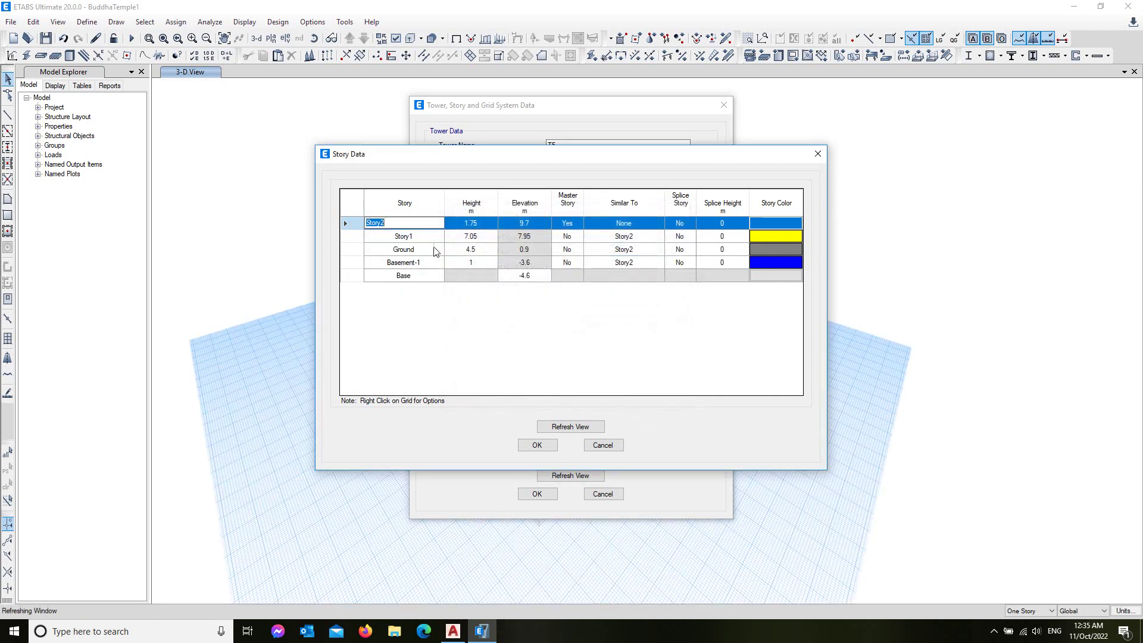
pyautogui.rightClick(350, 219)
pyautogui.click(554, 259)
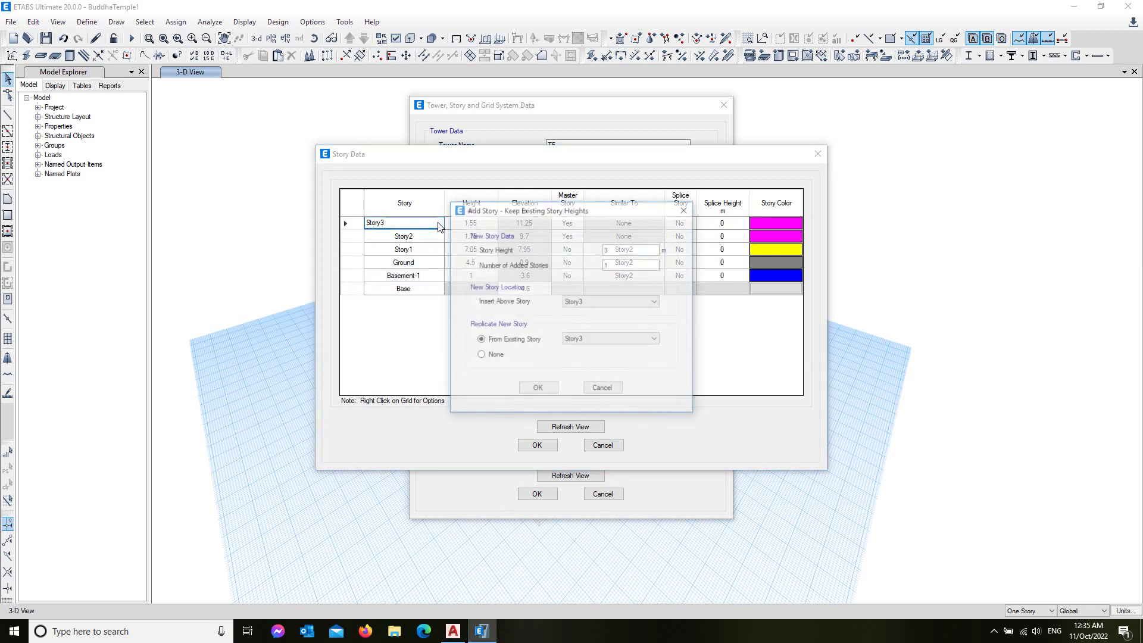
pyautogui.click(537, 387)
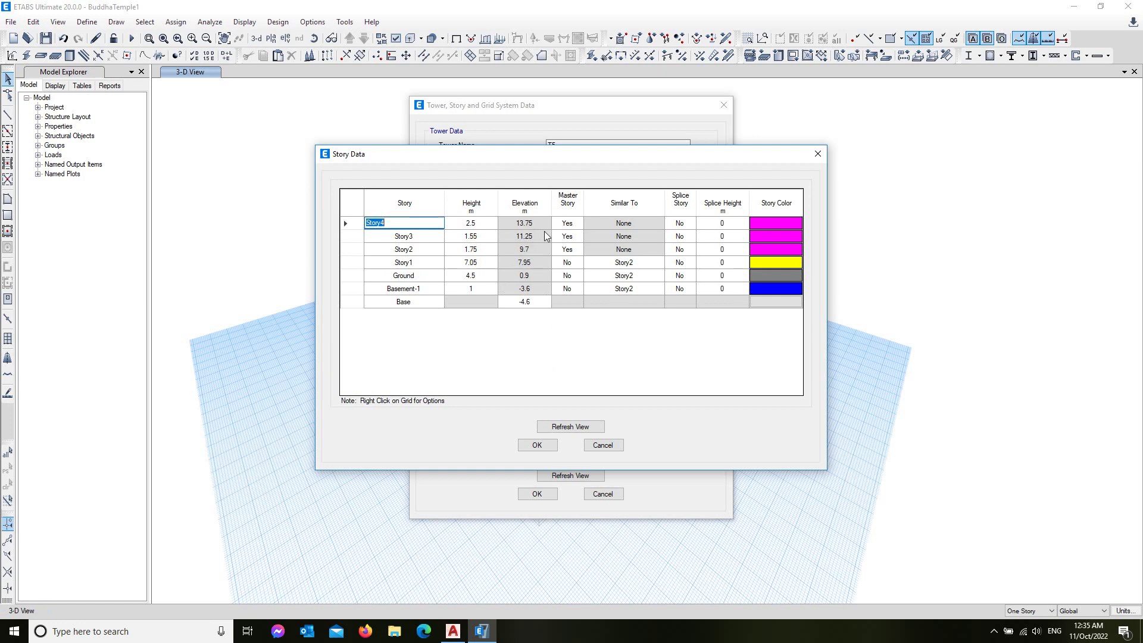
# Return to AutoCAD and frame the gallery elevation, showing the central towers and +34835 top level.
pyautogui.click(453, 630)
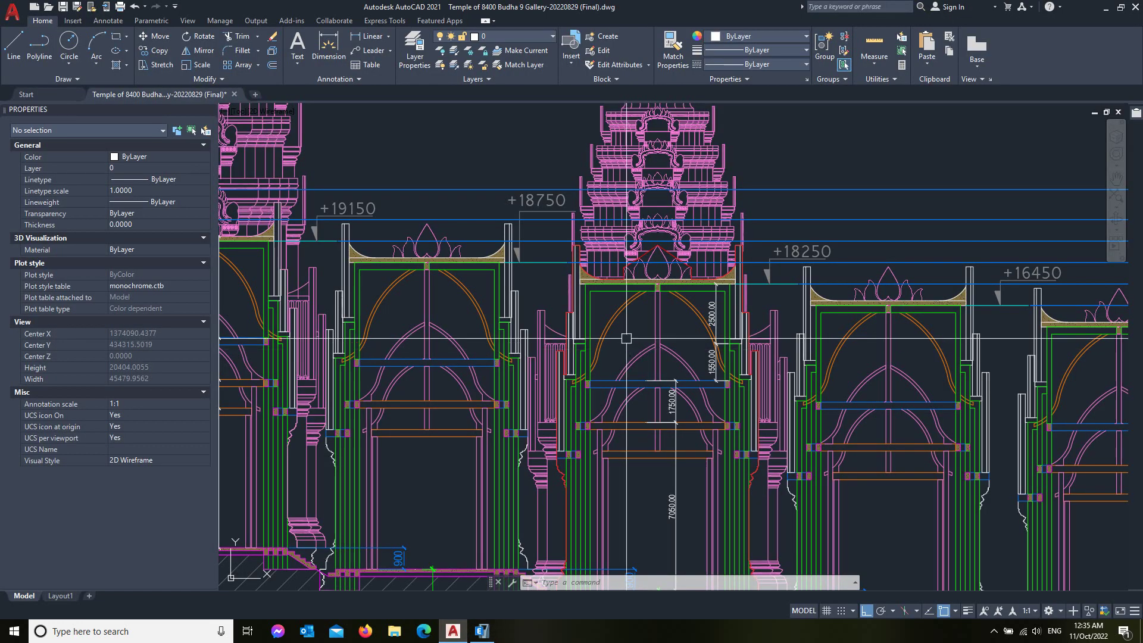
pyautogui.scroll(-5, 653, 236)
pyautogui.scroll(5, 653, 236)
pyautogui.scroll(-2, 653, 236)
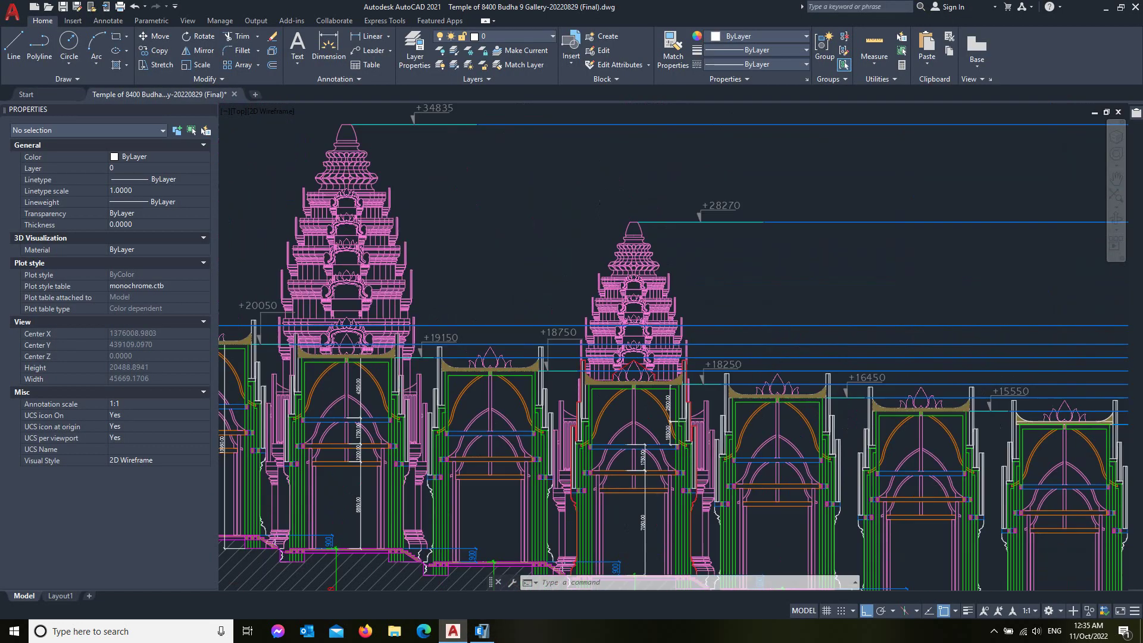
pyautogui.scroll(-2, 613, 280)
pyautogui.scroll(2, 578, 320)
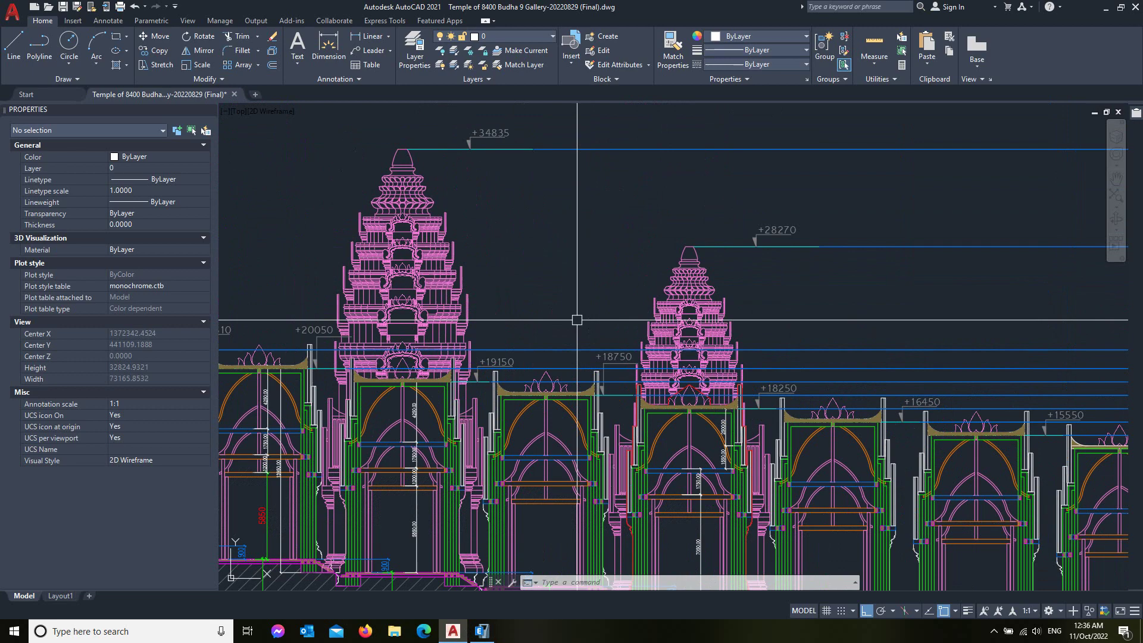
pyautogui.scroll(-1, 596, 316)
pyautogui.scroll(-3, 714, 304)
pyautogui.scroll(-1, 732, 328)
pyautogui.scroll(-3, 665, 324)
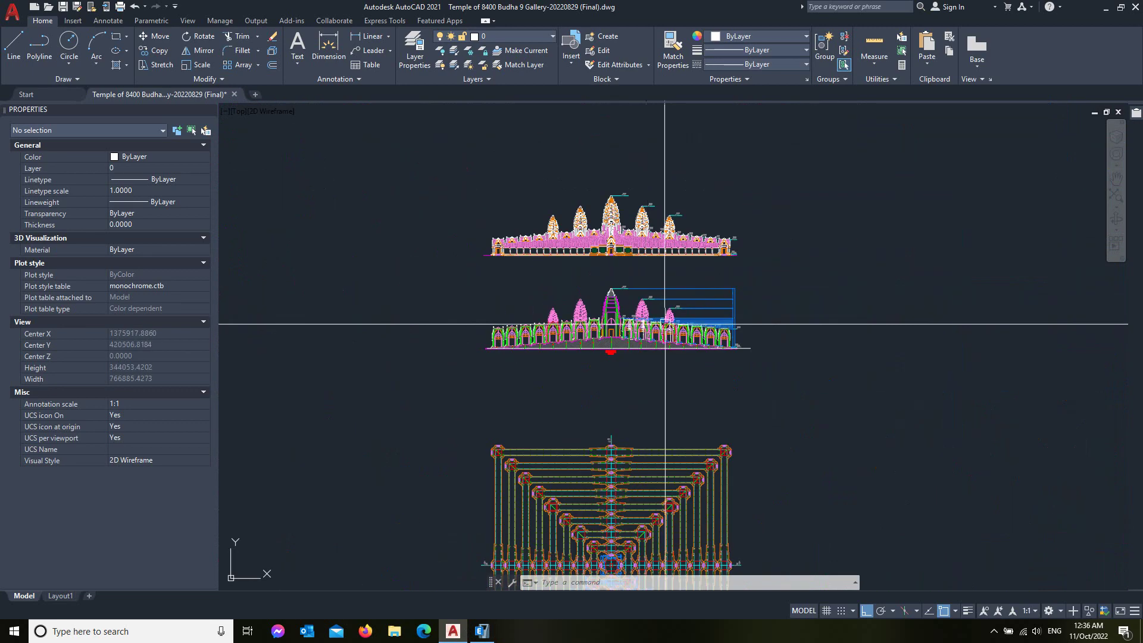
pyautogui.scroll(4, 679, 318)
pyautogui.scroll(-4, 679, 315)
pyautogui.scroll(-4, 631, 313)
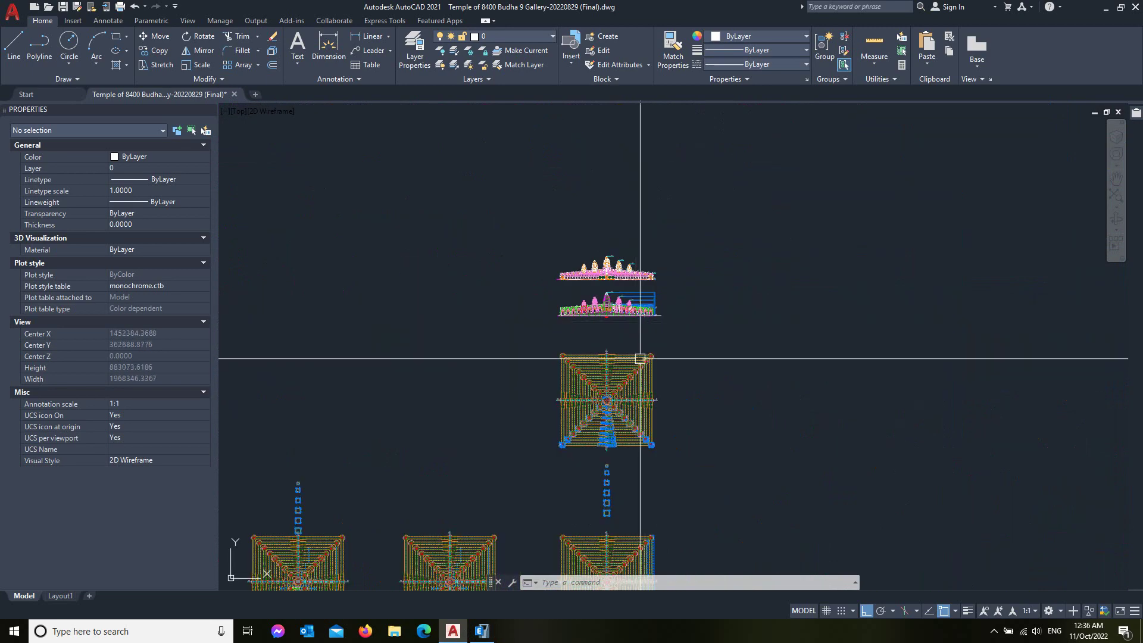
pyautogui.scroll(-3, 638, 381)
pyautogui.scroll(-1, 702, 494)
pyautogui.scroll(2, 704, 503)
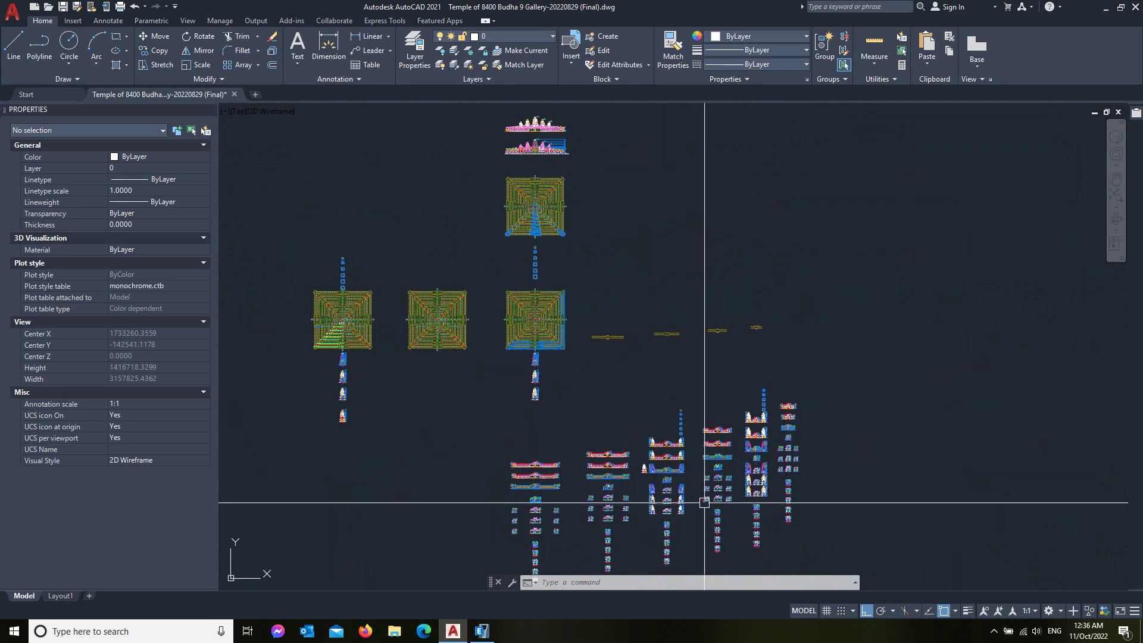
pyautogui.scroll(5, 689, 396)
pyautogui.scroll(-2, 723, 352)
pyautogui.scroll(1, 776, 332)
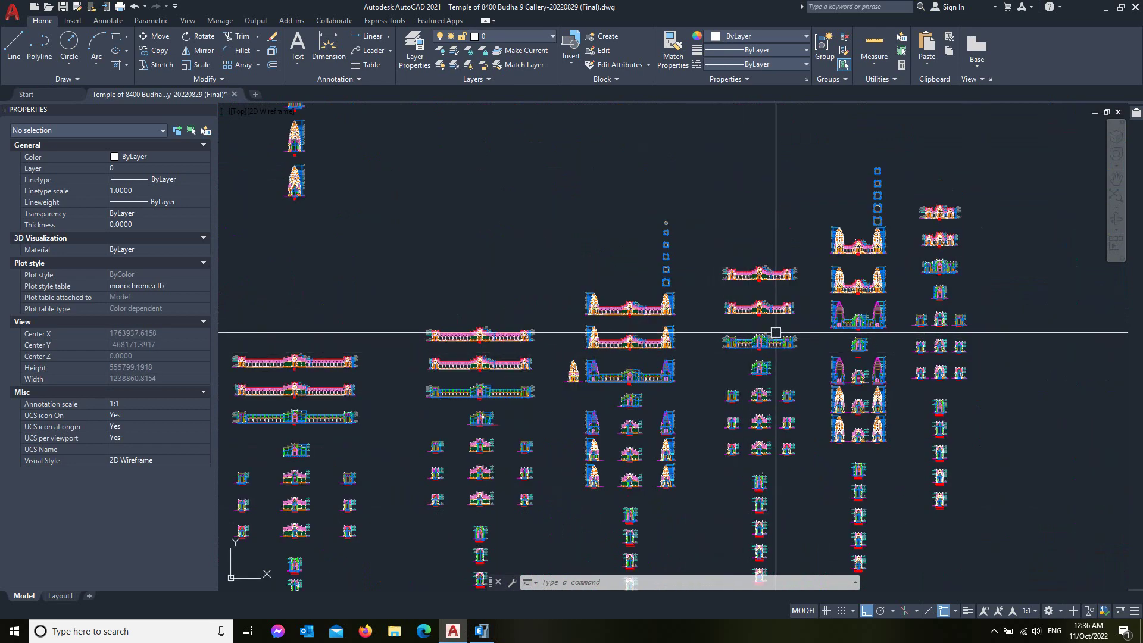
pyautogui.scroll(-2, 806, 326)
pyautogui.scroll(7, 894, 333)
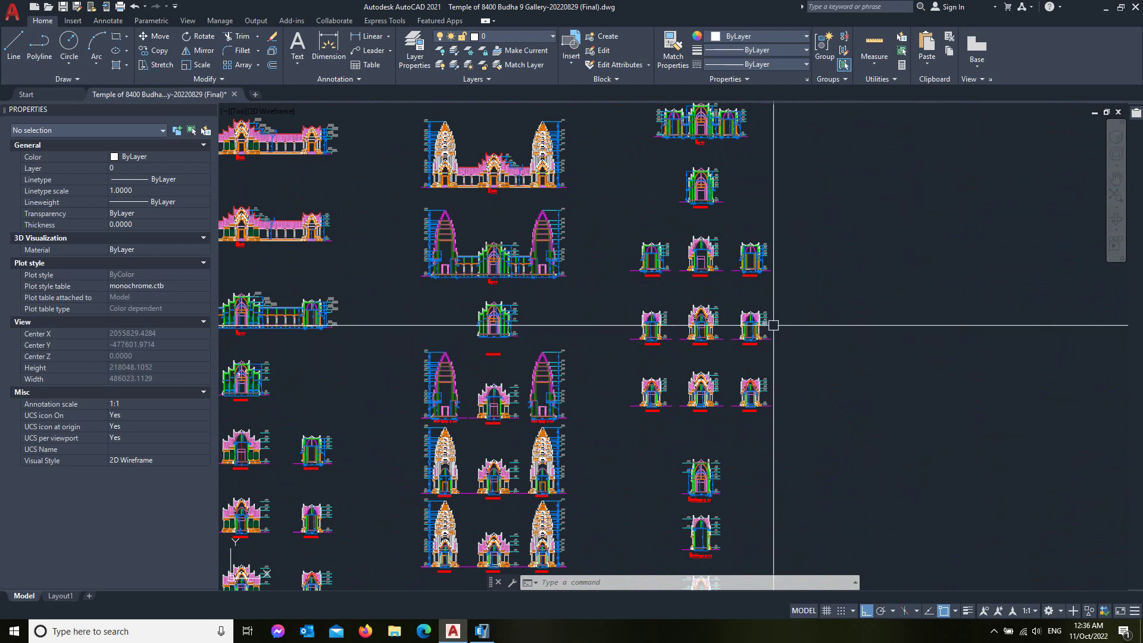
pyautogui.scroll(-5, 839, 339)
pyautogui.scroll(-2, 652, 333)
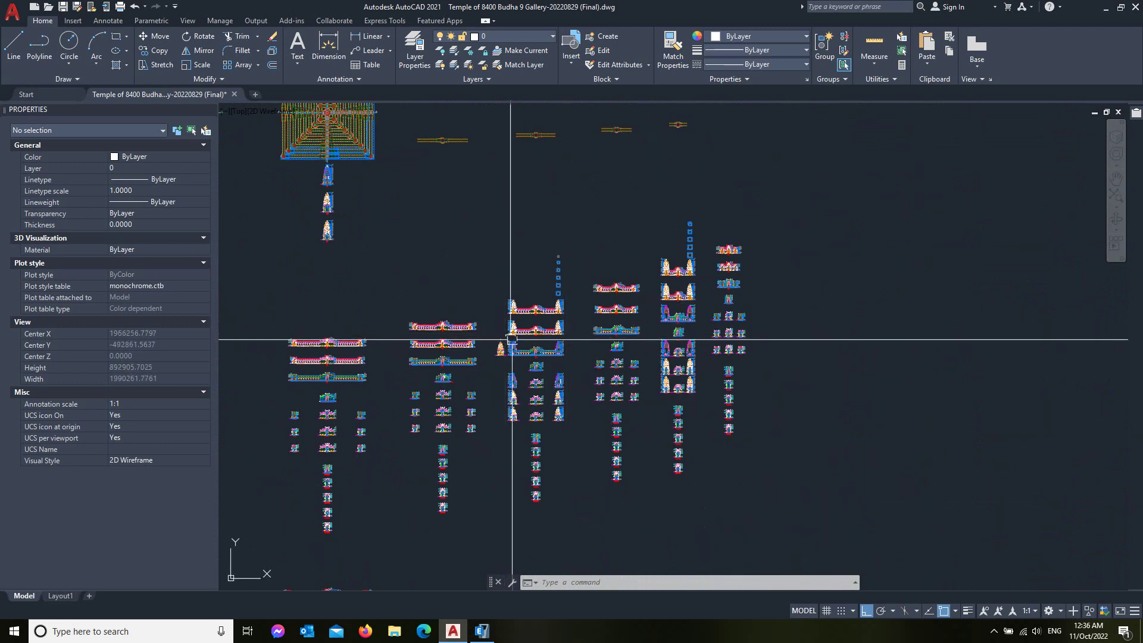
pyautogui.scroll(2, 512, 340)
pyautogui.scroll(-4, 498, 332)
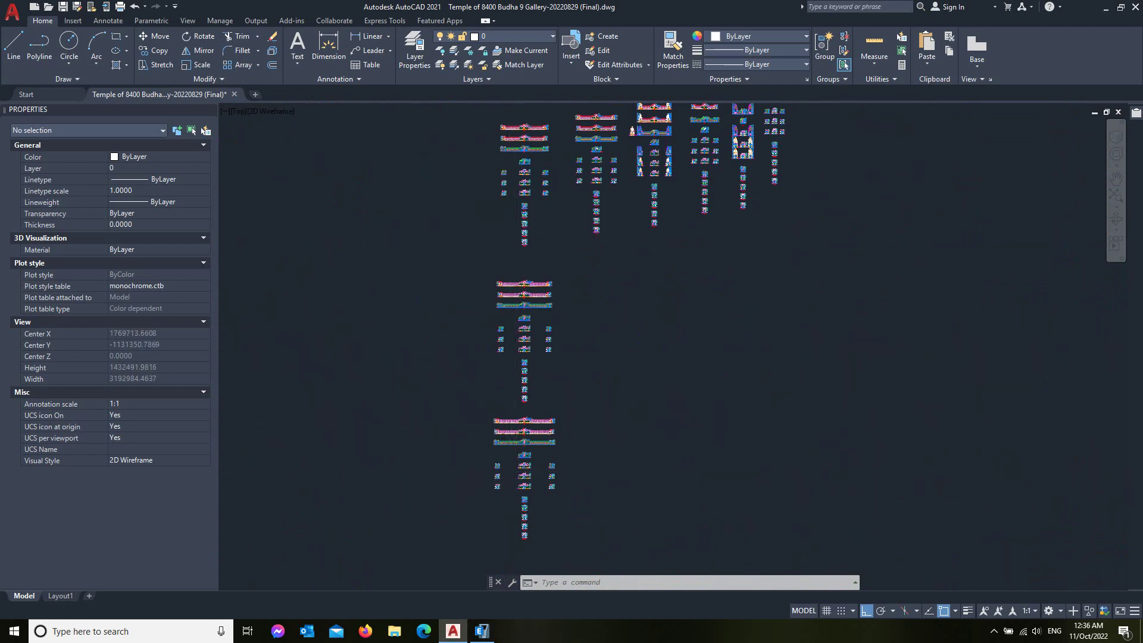
pyautogui.scroll(5, 498, 387)
pyautogui.scroll(-6, 592, 286)
pyautogui.scroll(5, 602, 255)
pyautogui.scroll(-6, 637, 229)
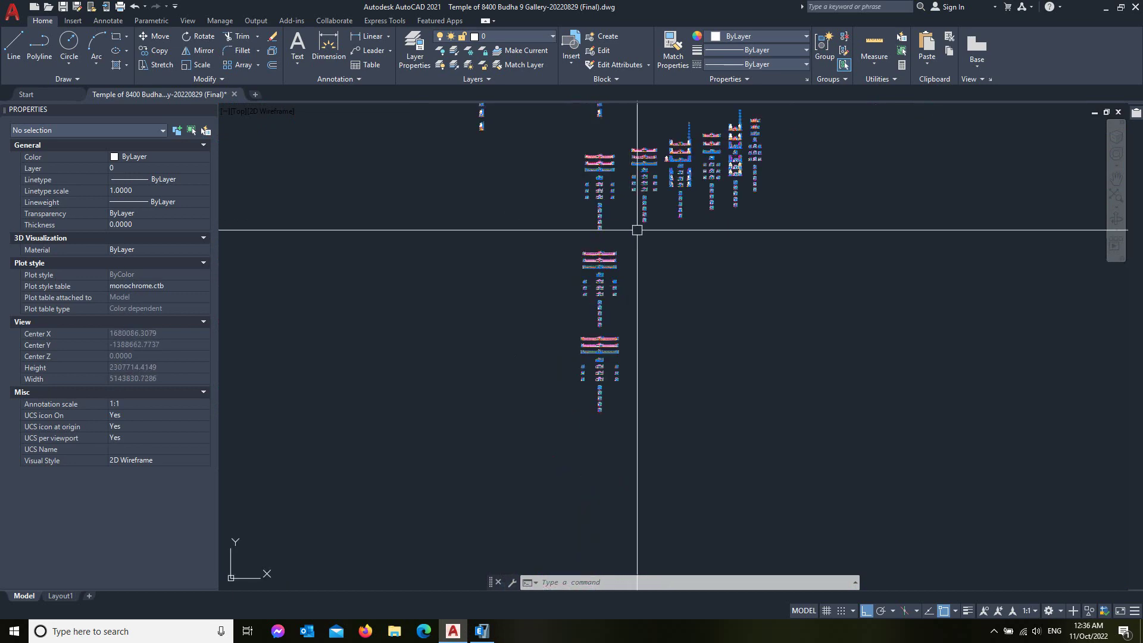
pyautogui.scroll(5, 596, 146)
pyautogui.scroll(3, 658, 127)
pyautogui.scroll(-1, 698, 231)
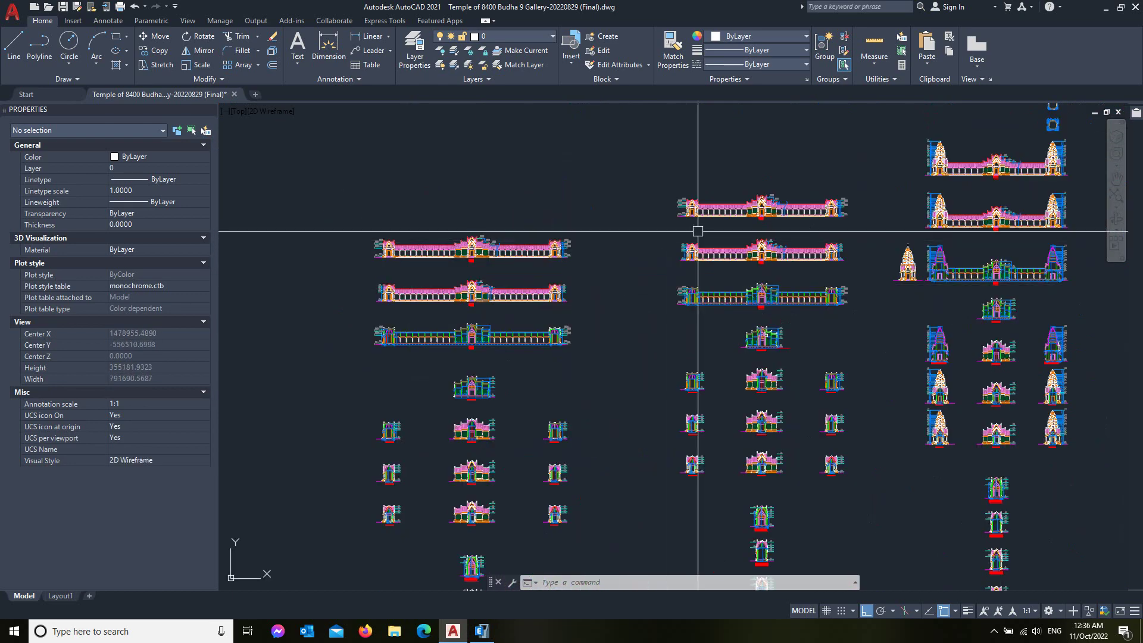
pyautogui.scroll(3, 698, 231)
pyautogui.scroll(-4, 720, 238)
pyautogui.scroll(-3, 663, 220)
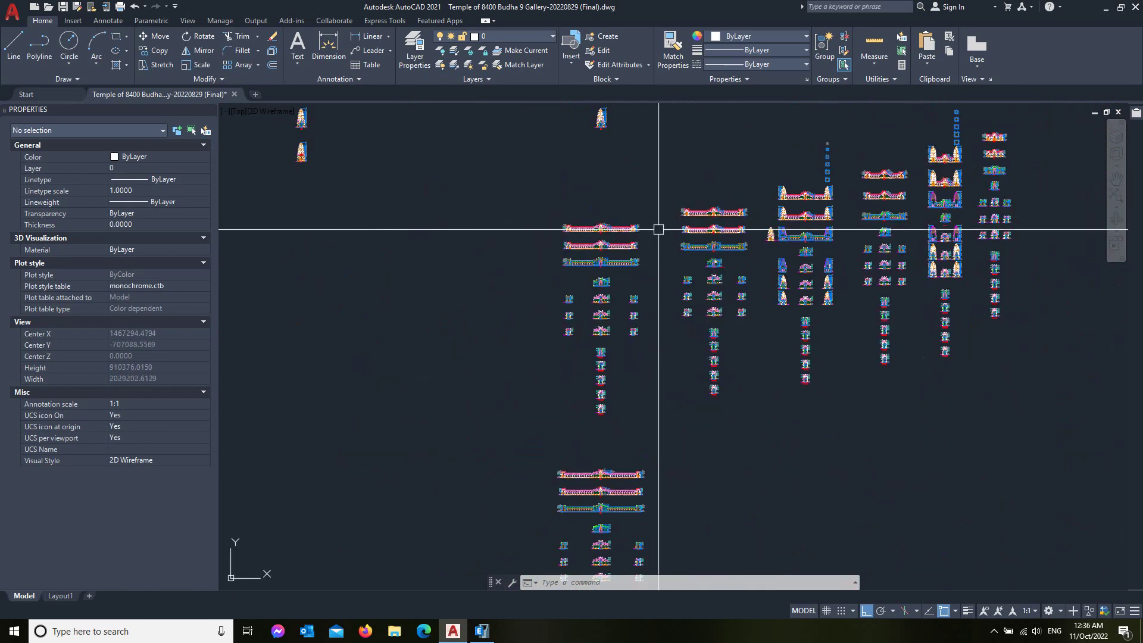
pyautogui.scroll(4, 727, 244)
pyautogui.scroll(-4, 638, 190)
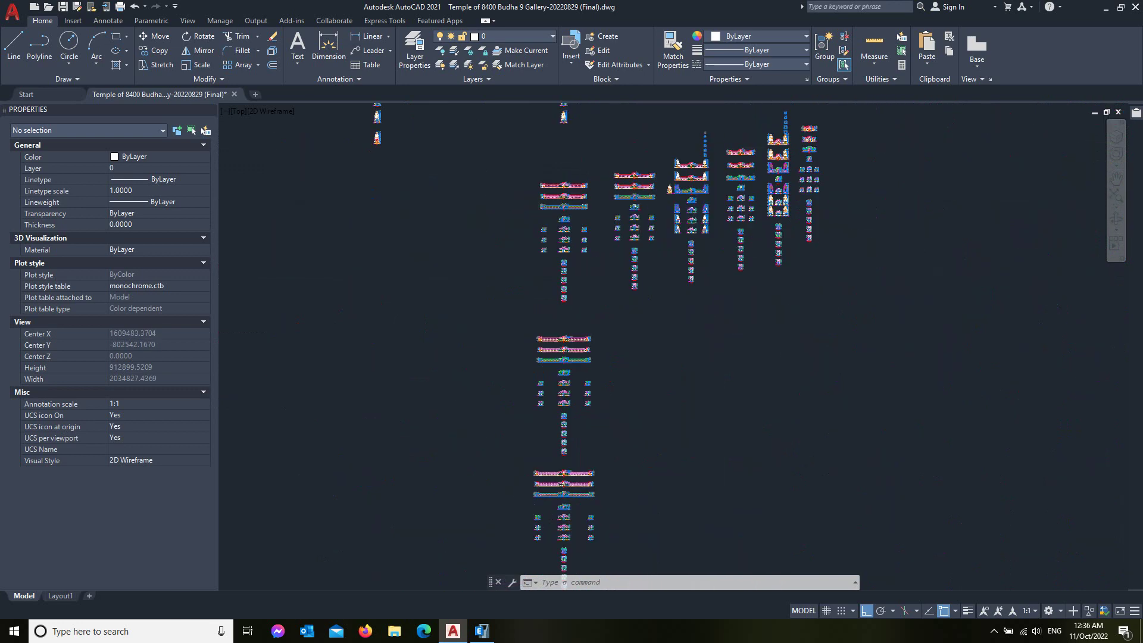
pyautogui.scroll(1, 610, 368)
pyautogui.scroll(2, 610, 367)
pyautogui.scroll(2, 600, 437)
pyautogui.scroll(2, 633, 359)
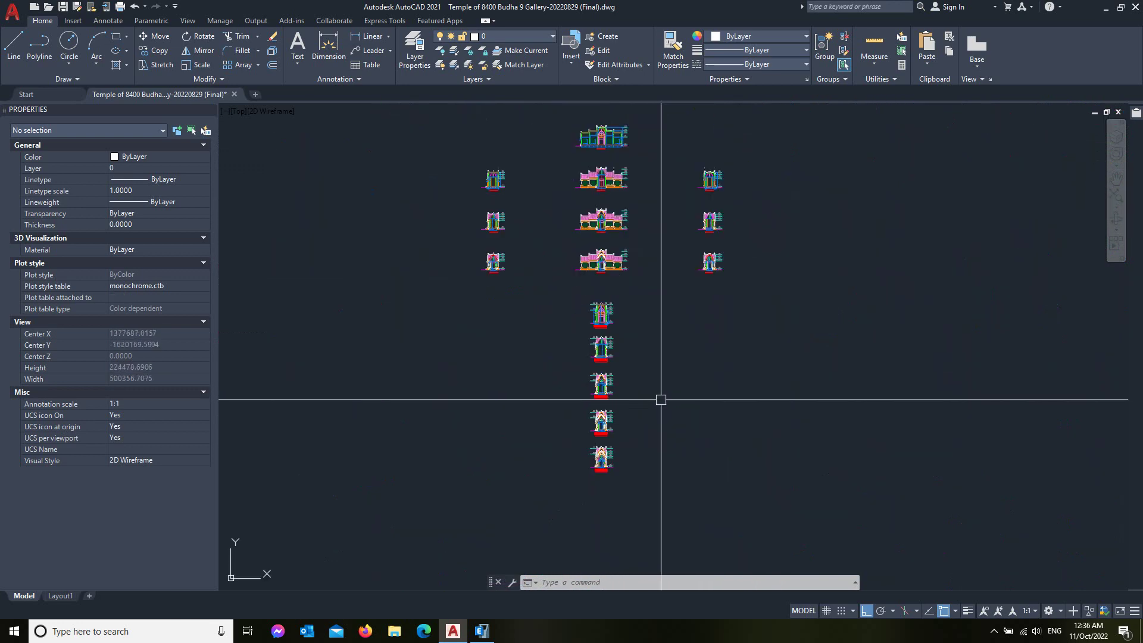
pyautogui.scroll(-5, 663, 388)
pyautogui.scroll(-3, 669, 377)
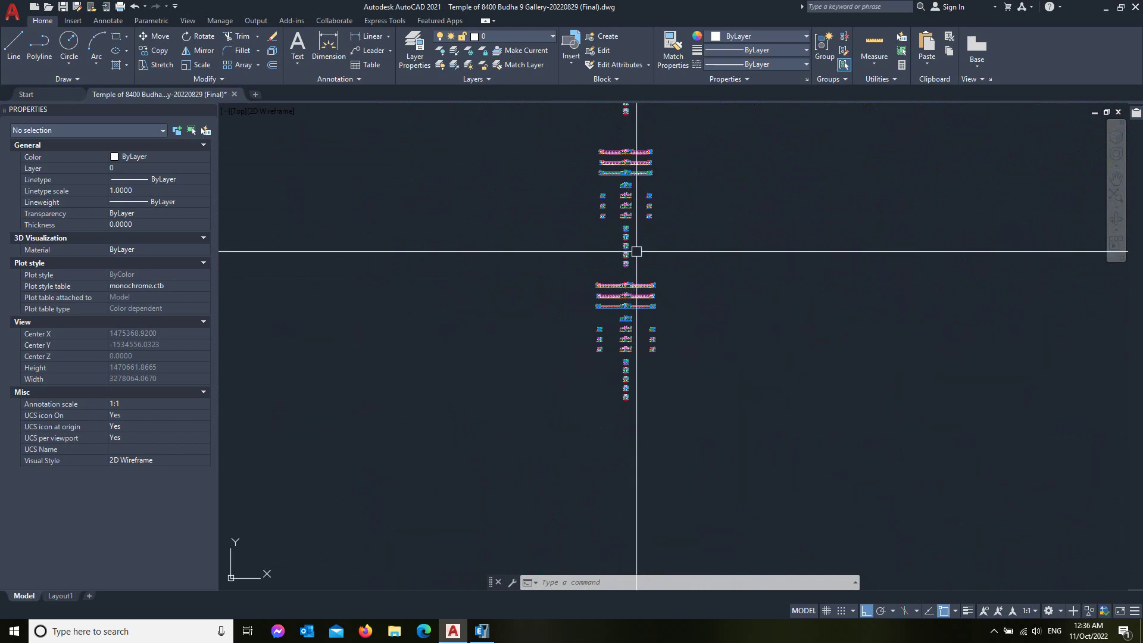
pyautogui.scroll(-2, 636, 252)
pyautogui.scroll(-2, 660, 284)
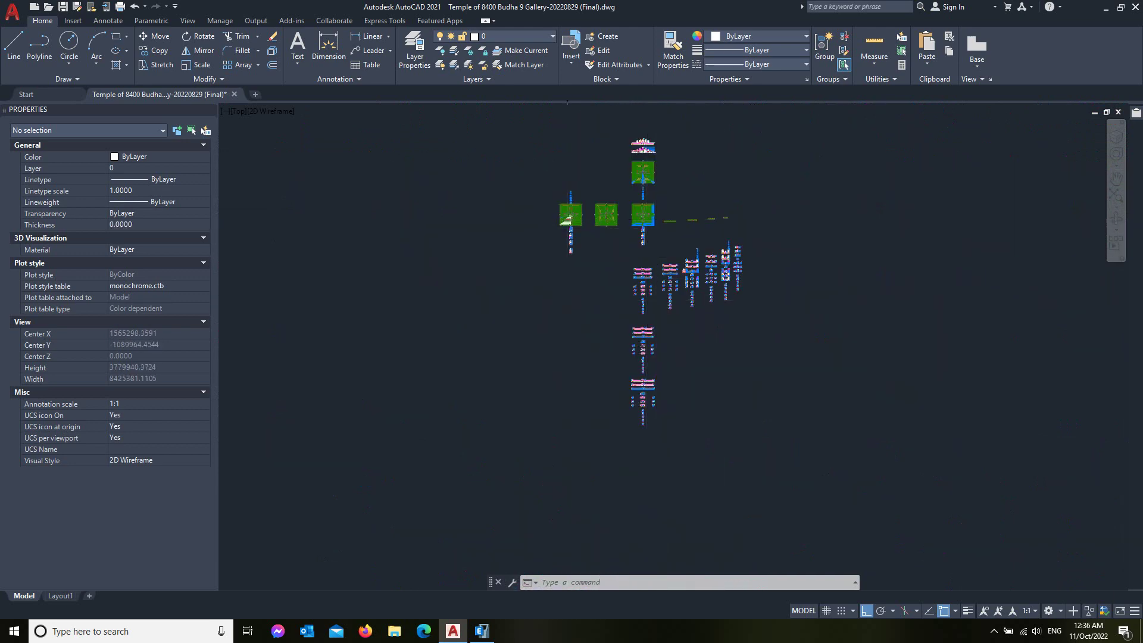
pyautogui.scroll(10, 582, 224)
pyautogui.scroll(-3, 459, 276)
pyautogui.scroll(-5, 797, 326)
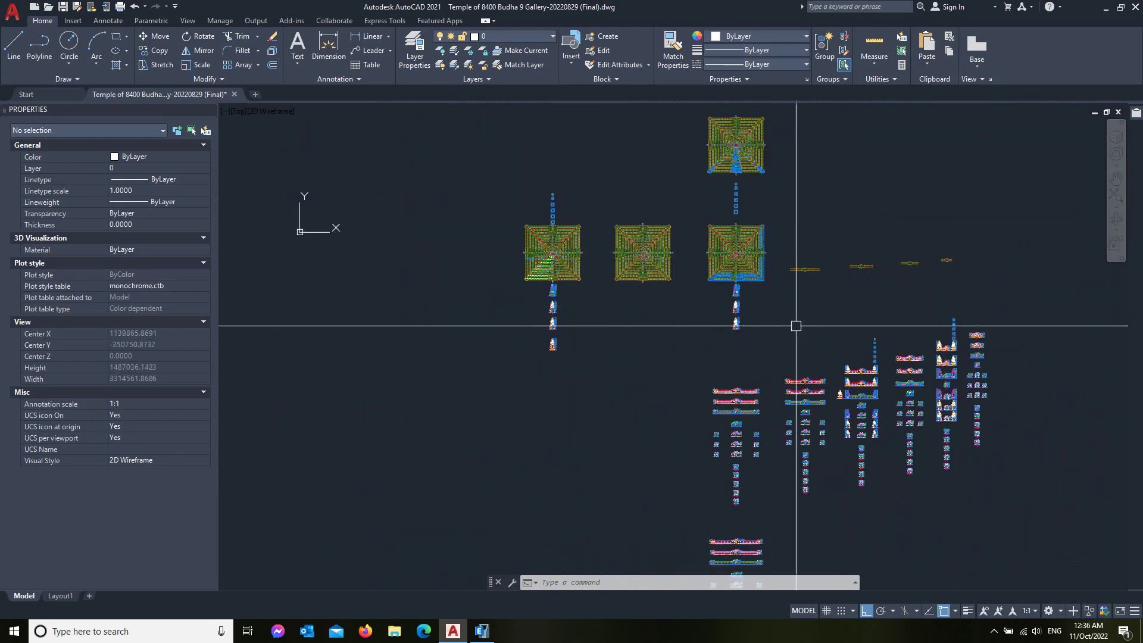
pyautogui.scroll(4, 753, 400)
pyautogui.scroll(-1, 638, 388)
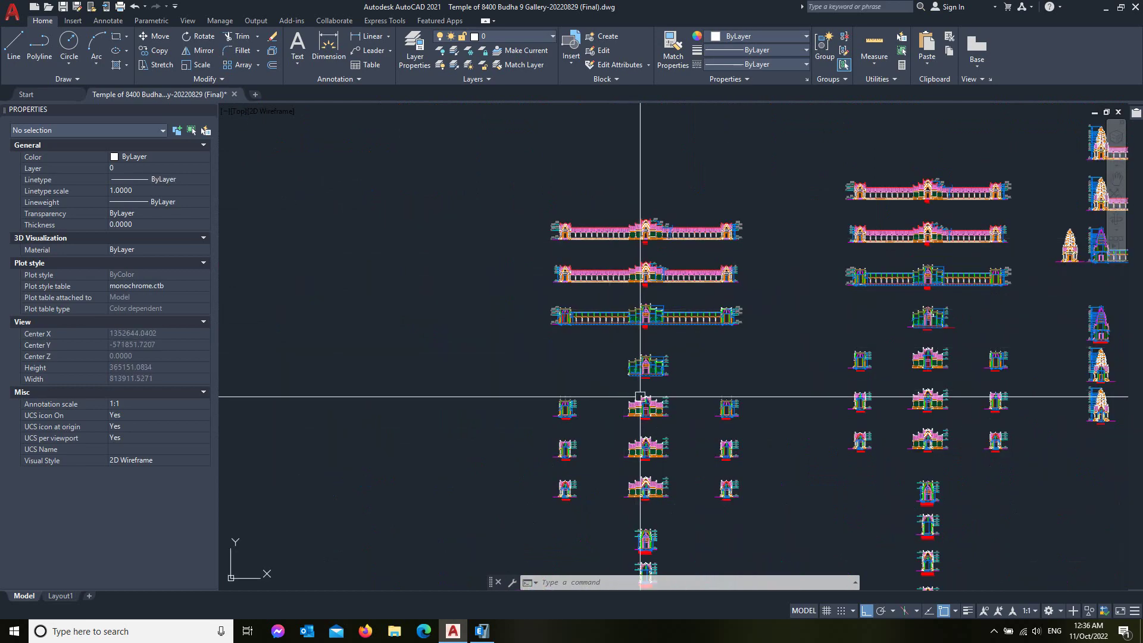
pyautogui.scroll(3, 659, 357)
pyautogui.scroll(-3, 659, 345)
pyautogui.scroll(-2, 797, 319)
pyautogui.scroll(3, 798, 319)
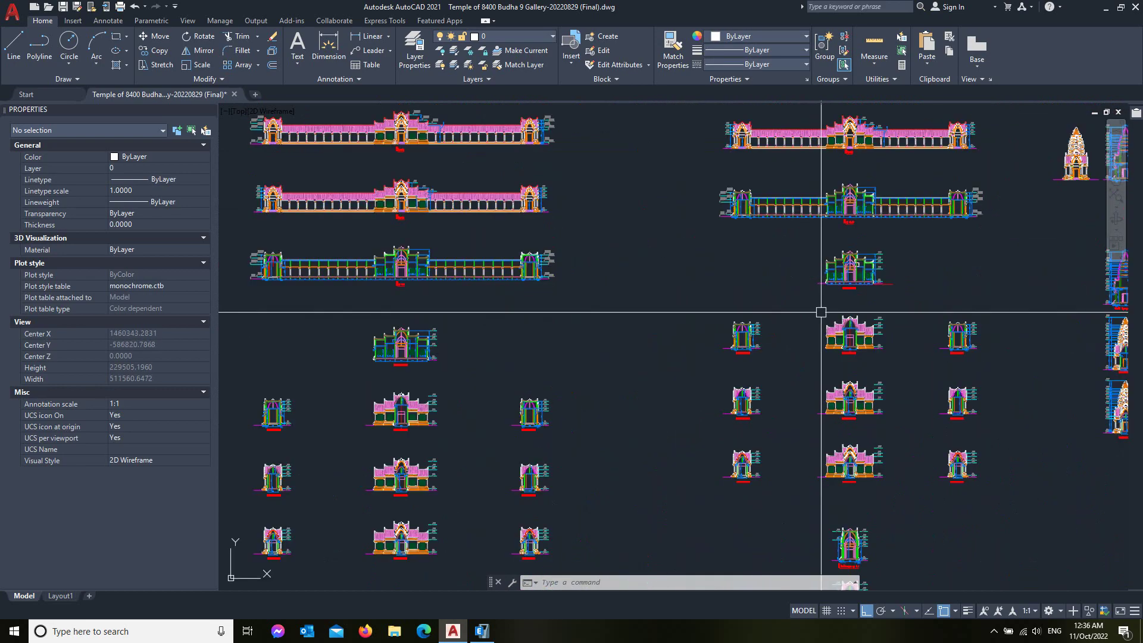
pyautogui.scroll(-3, 672, 335)
pyautogui.scroll(1, 878, 331)
pyautogui.scroll(3, 824, 219)
pyautogui.scroll(8, 824, 219)
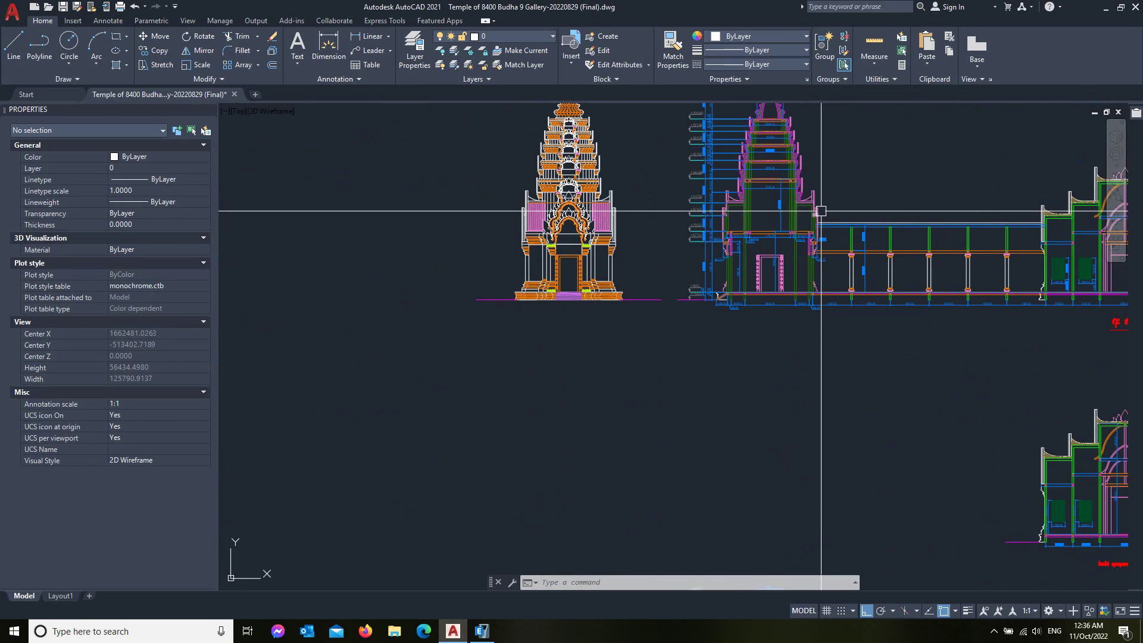
pyautogui.scroll(-4, 659, 316)
pyautogui.scroll(2, 613, 355)
pyautogui.scroll(-2, 615, 355)
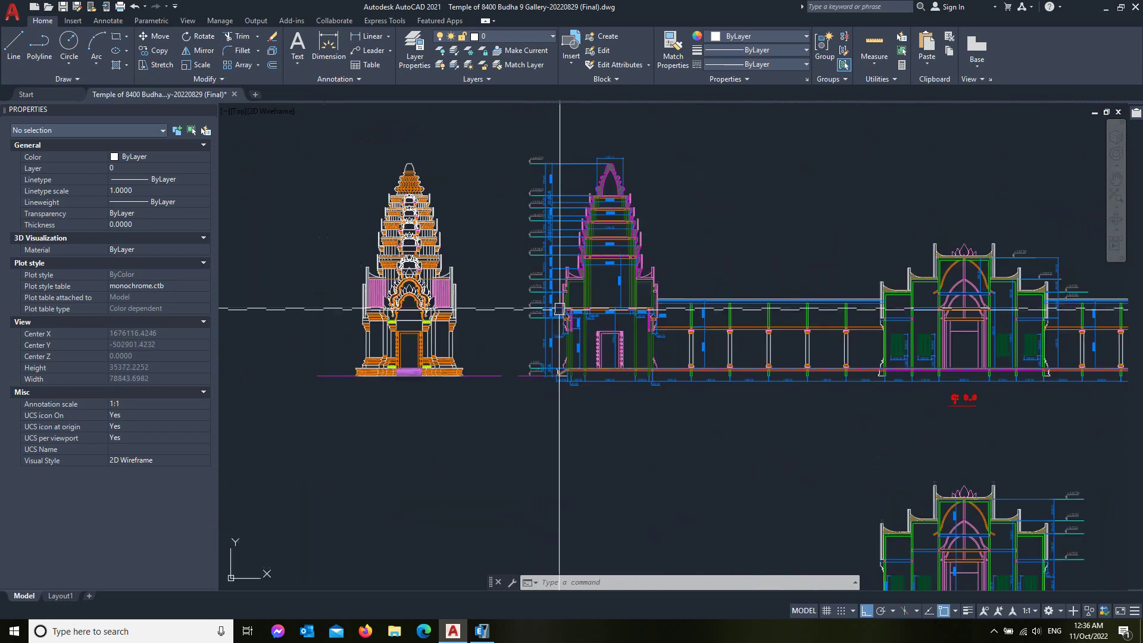
pyautogui.scroll(-1, 582, 314)
pyautogui.scroll(3, 753, 380)
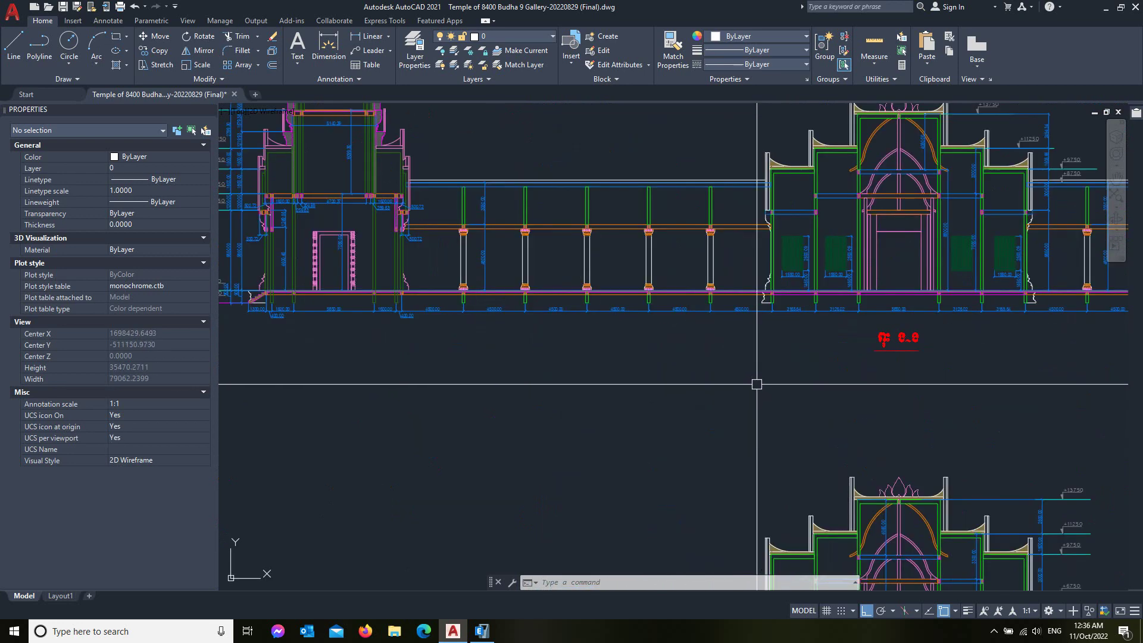
pyautogui.scroll(-3, 758, 383)
pyautogui.scroll(-3, 769, 366)
pyautogui.scroll(2, 768, 246)
pyautogui.scroll(3, 791, 256)
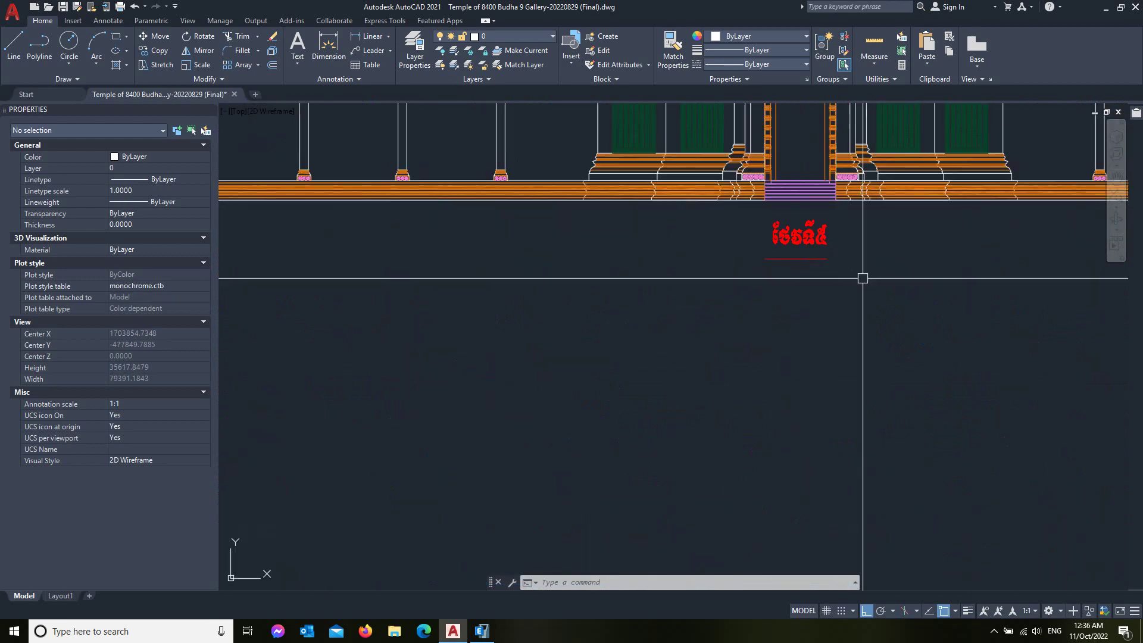
pyautogui.scroll(-5, 863, 276)
pyautogui.scroll(-2, 754, 271)
pyautogui.scroll(3, 754, 271)
pyautogui.scroll(-3, 758, 243)
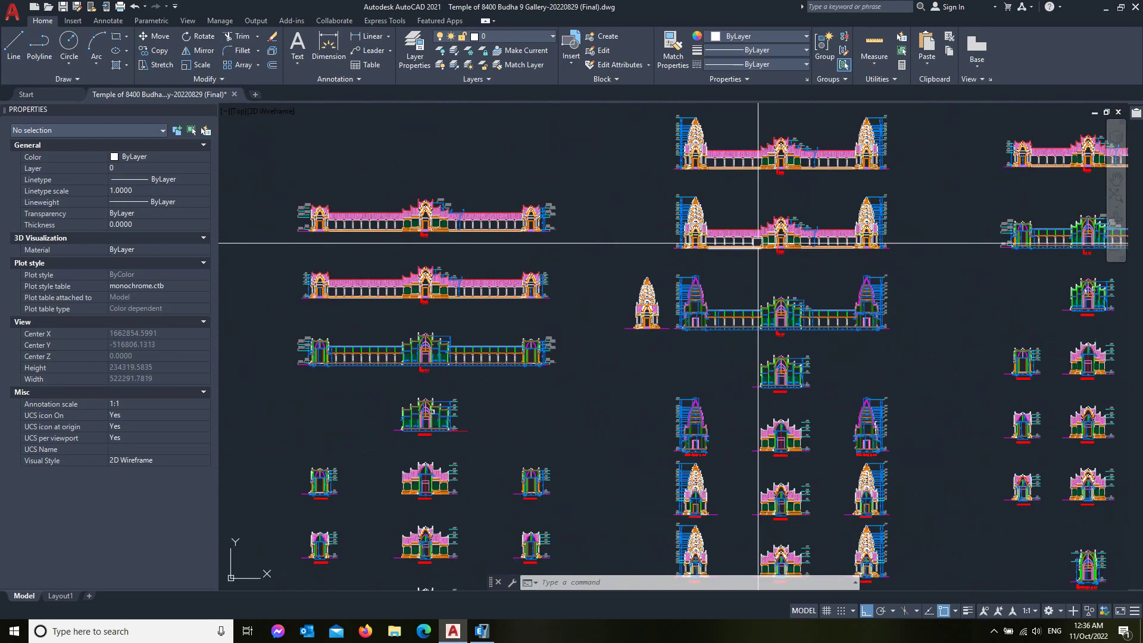
pyautogui.scroll(-6, 721, 294)
pyautogui.scroll(4, 850, 292)
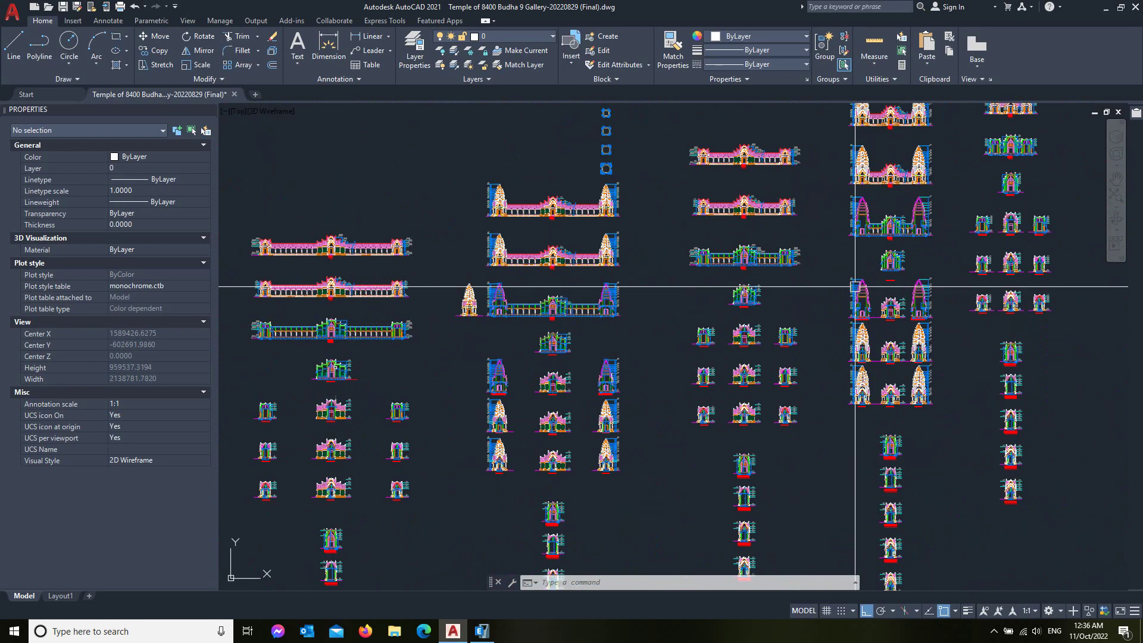
pyautogui.scroll(-2, 711, 281)
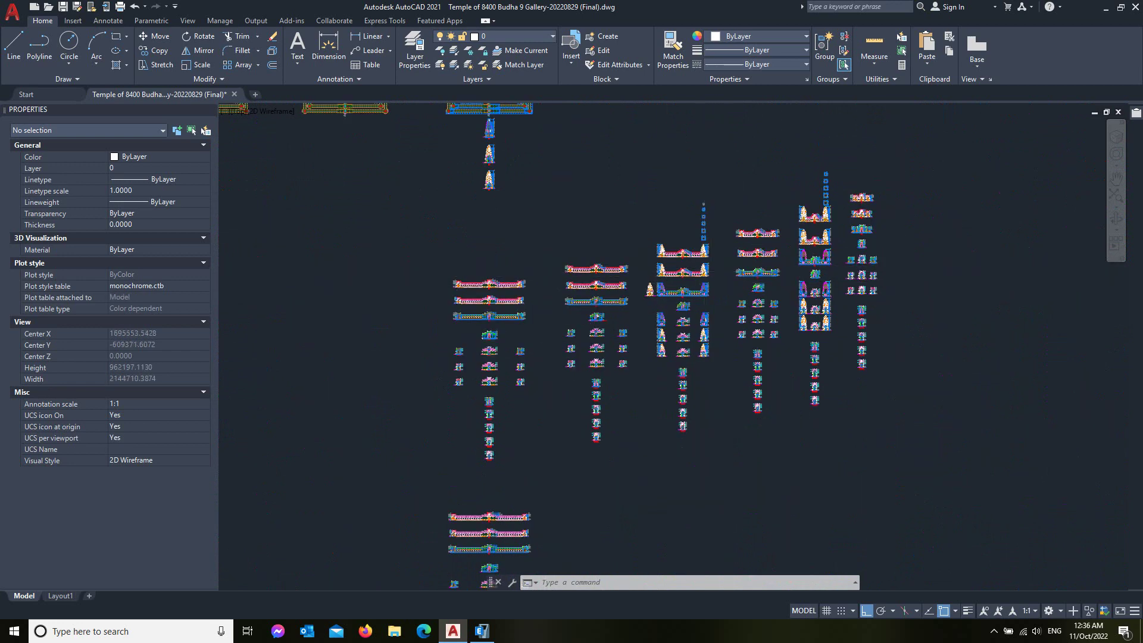
pyautogui.scroll(-4, 508, 190)
pyautogui.scroll(8, 554, 308)
pyautogui.scroll(4, 612, 334)
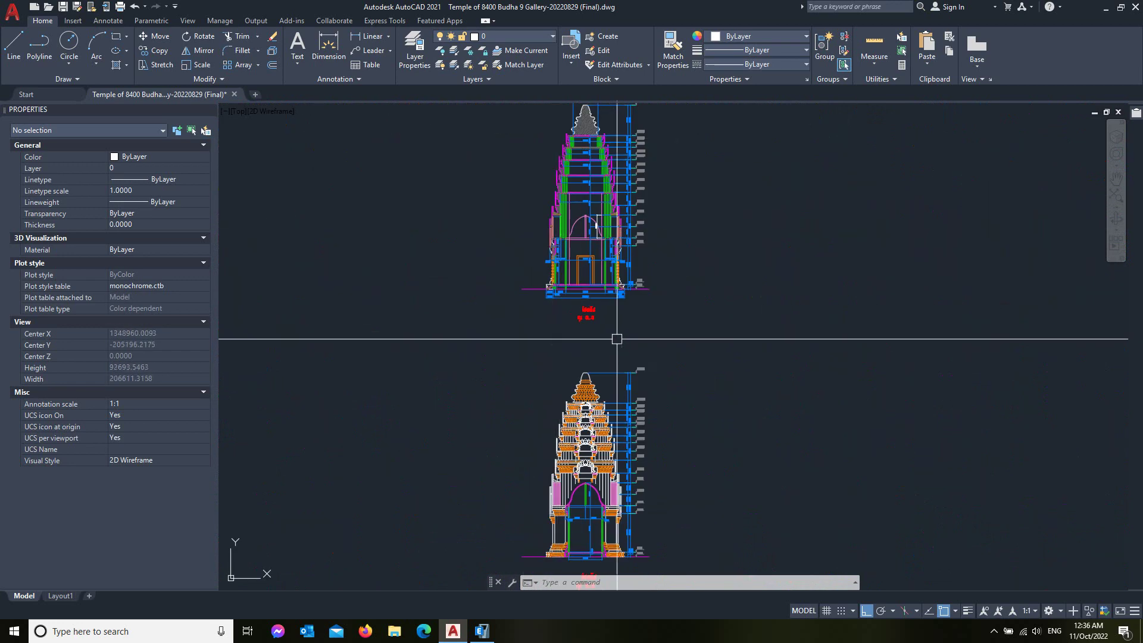
pyautogui.scroll(-2, 641, 365)
pyautogui.scroll(-5, 651, 363)
pyautogui.scroll(-2, 651, 363)
pyautogui.scroll(-2, 677, 186)
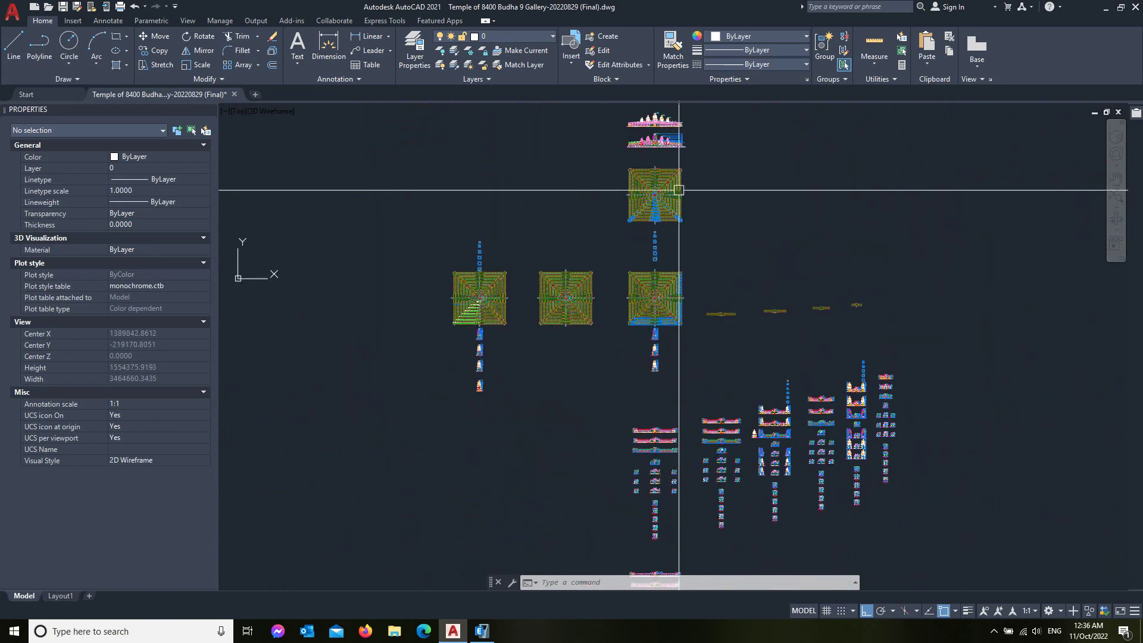
pyautogui.scroll(6, 664, 225)
pyautogui.scroll(1, 727, 220)
pyautogui.scroll(3, 663, 323)
# Zoom in on the tiered tower above the gate arch between the +18750 and +18250 marks.
pyautogui.scroll(6, 711, 356)
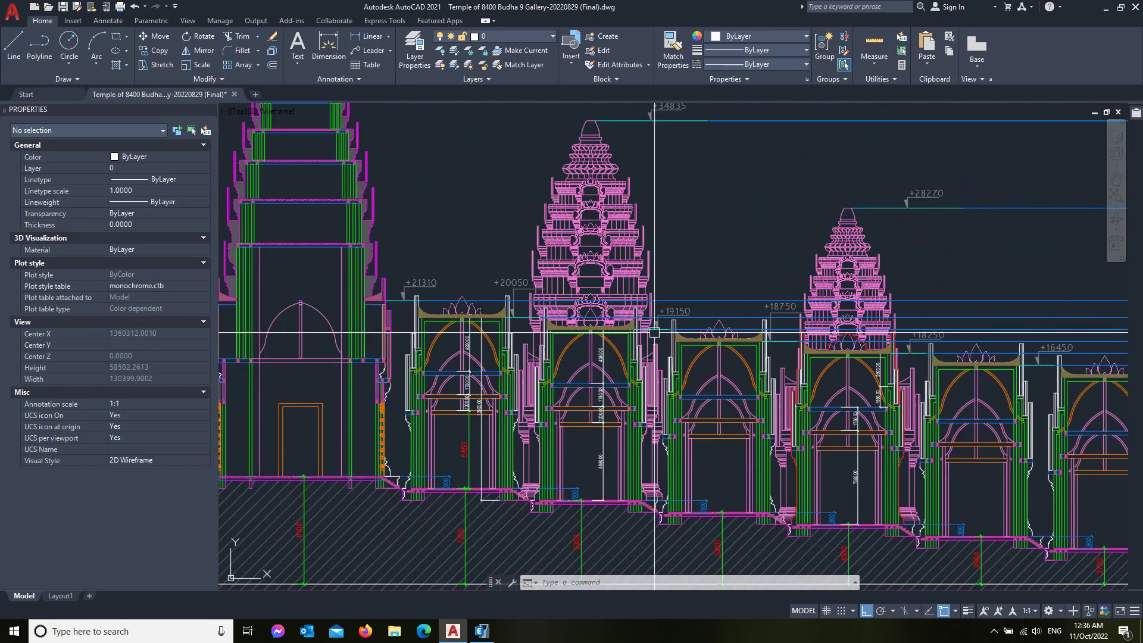
pyautogui.scroll(-1, 774, 298)
pyautogui.scroll(2, 814, 278)
pyautogui.scroll(6, 833, 250)
pyautogui.scroll(-3, 685, 387)
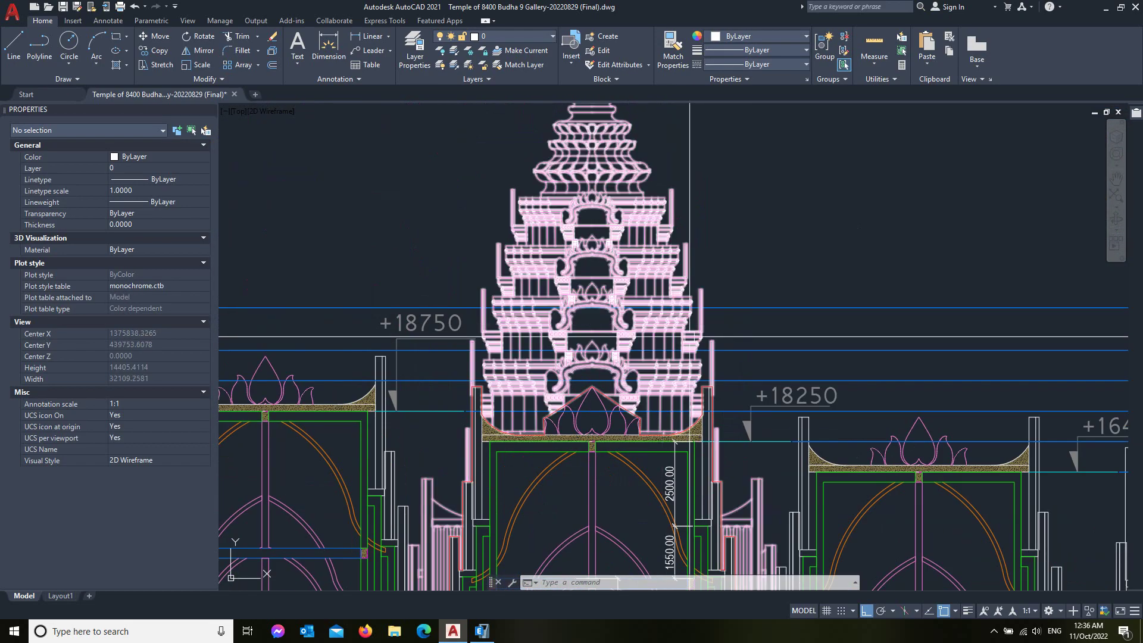
pyautogui.scroll(1, 663, 446)
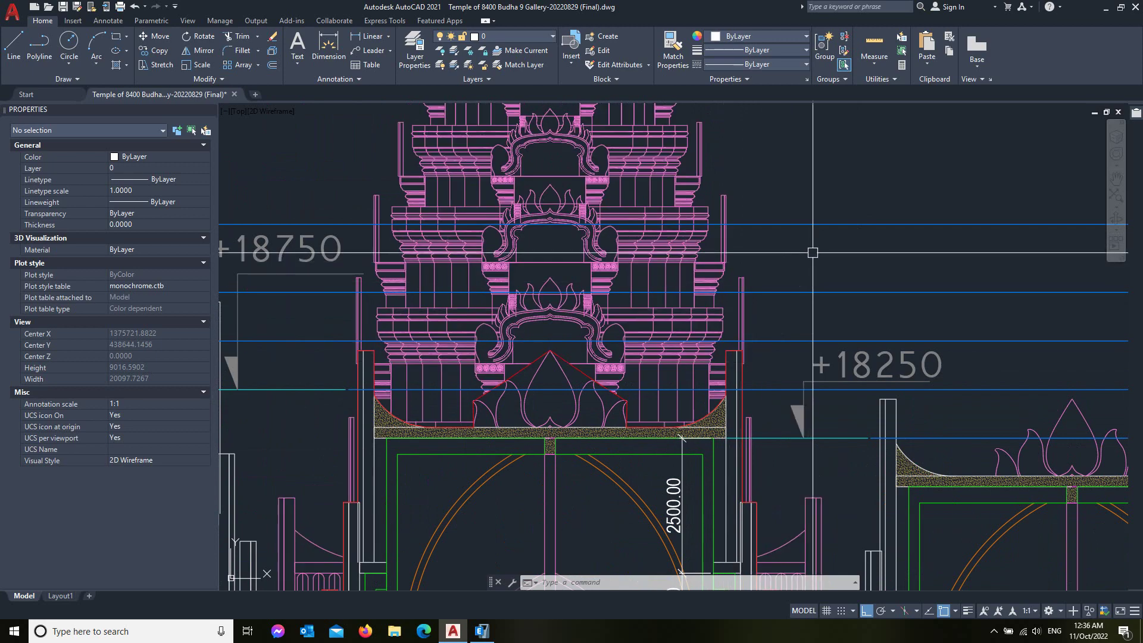
pyautogui.scroll(-3, 603, 376)
pyautogui.scroll(5, 761, 324)
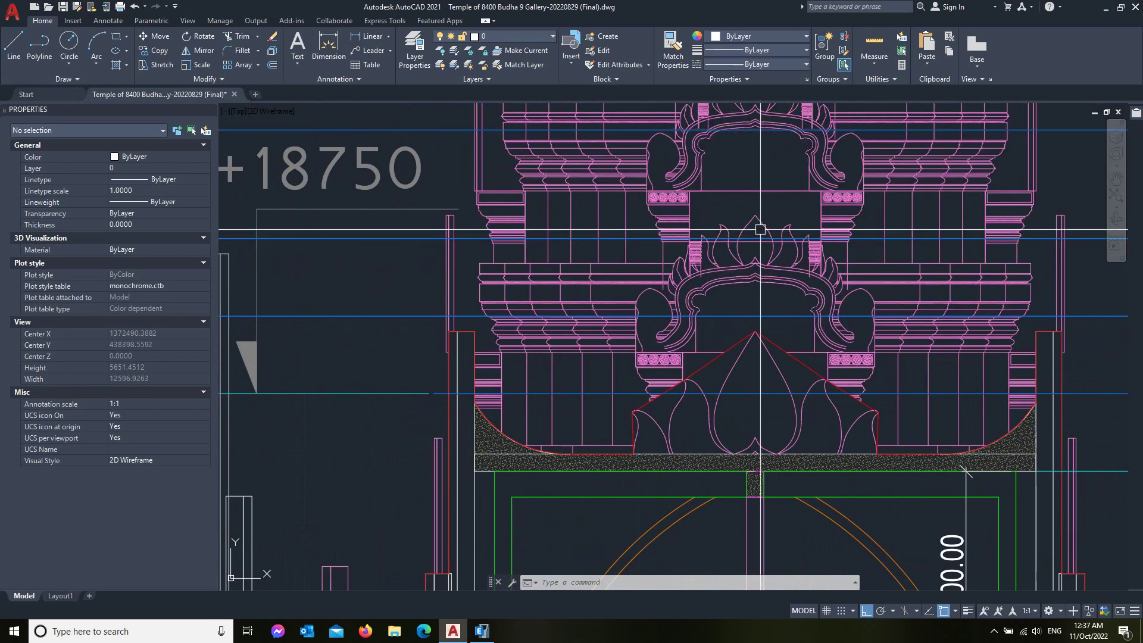
pyautogui.scroll(-3, 655, 268)
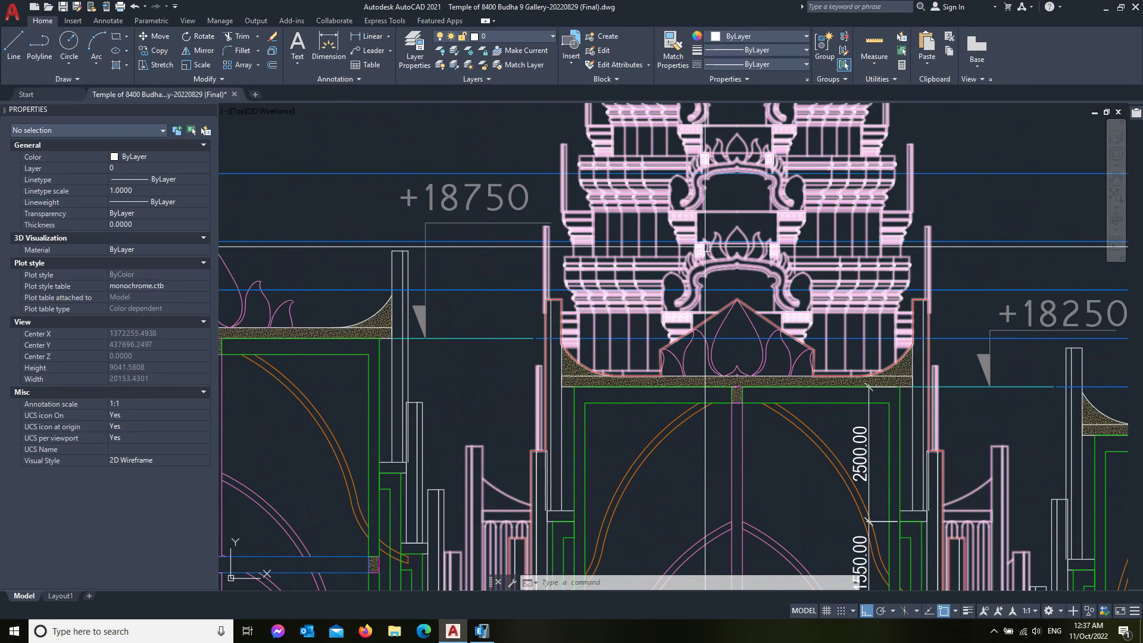
pyautogui.scroll(3, 565, 310)
pyautogui.scroll(-2, 538, 326)
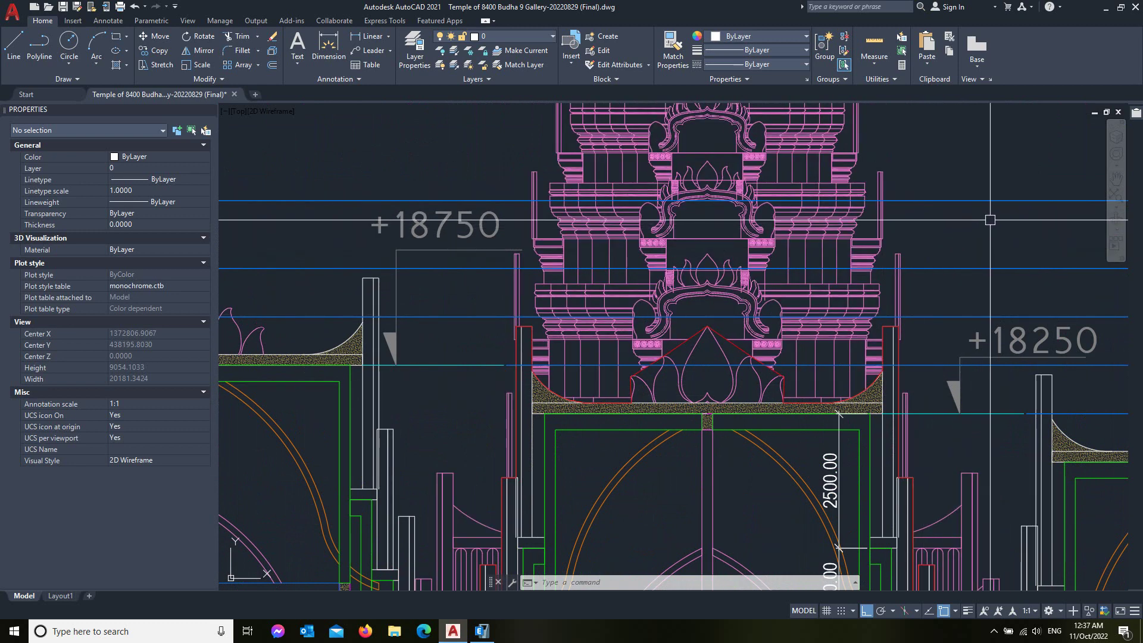
# Dimension the central tower vertically from the gate arch top to the spire tip (10919.78).
pyautogui.click(369, 37)
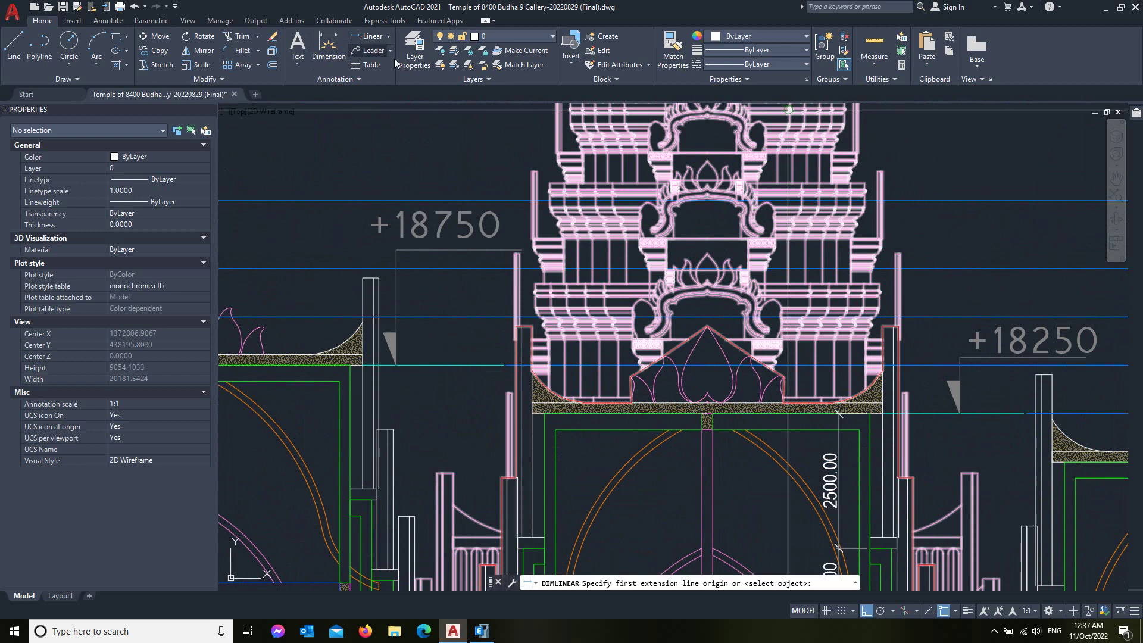
pyautogui.click(713, 413)
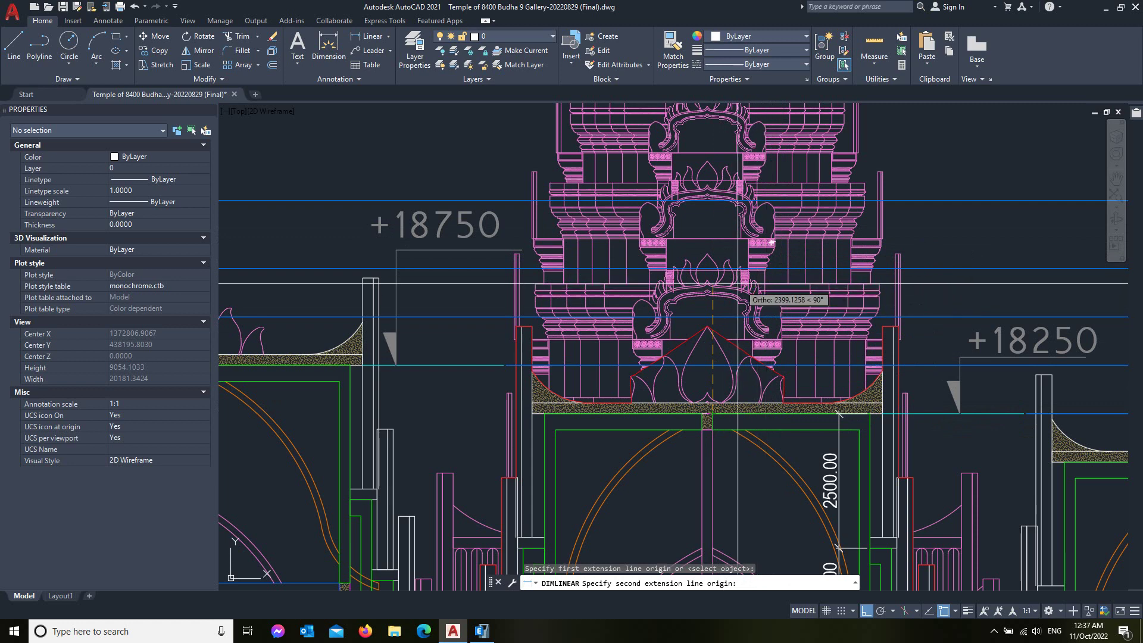
pyautogui.scroll(1, 719, 244)
pyautogui.scroll(-1, 711, 241)
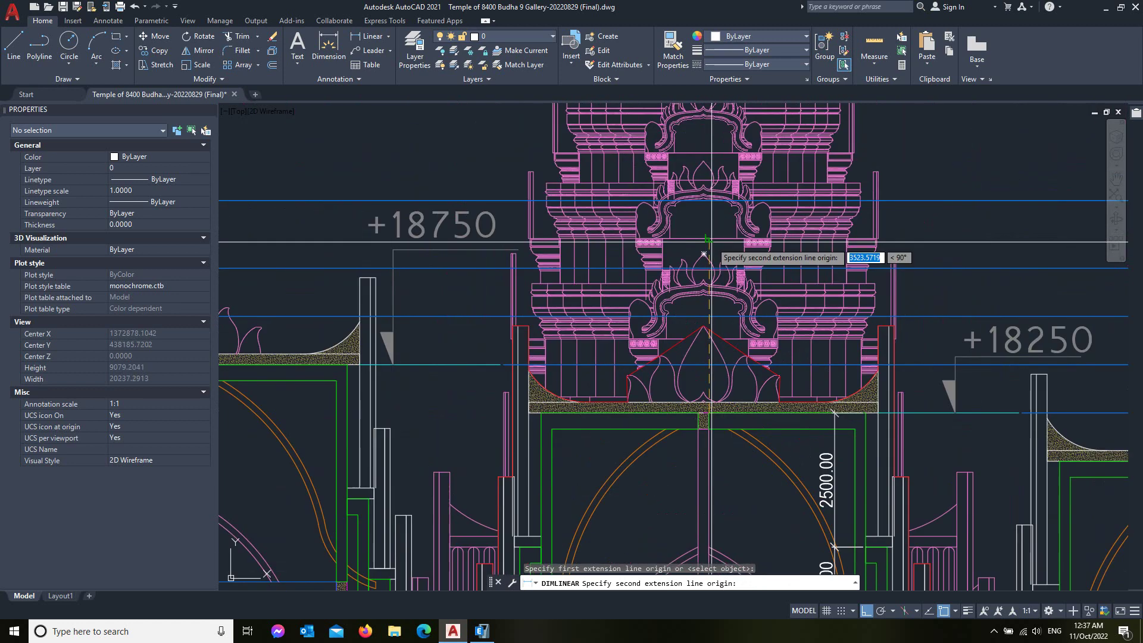
pyautogui.scroll(2, 704, 254)
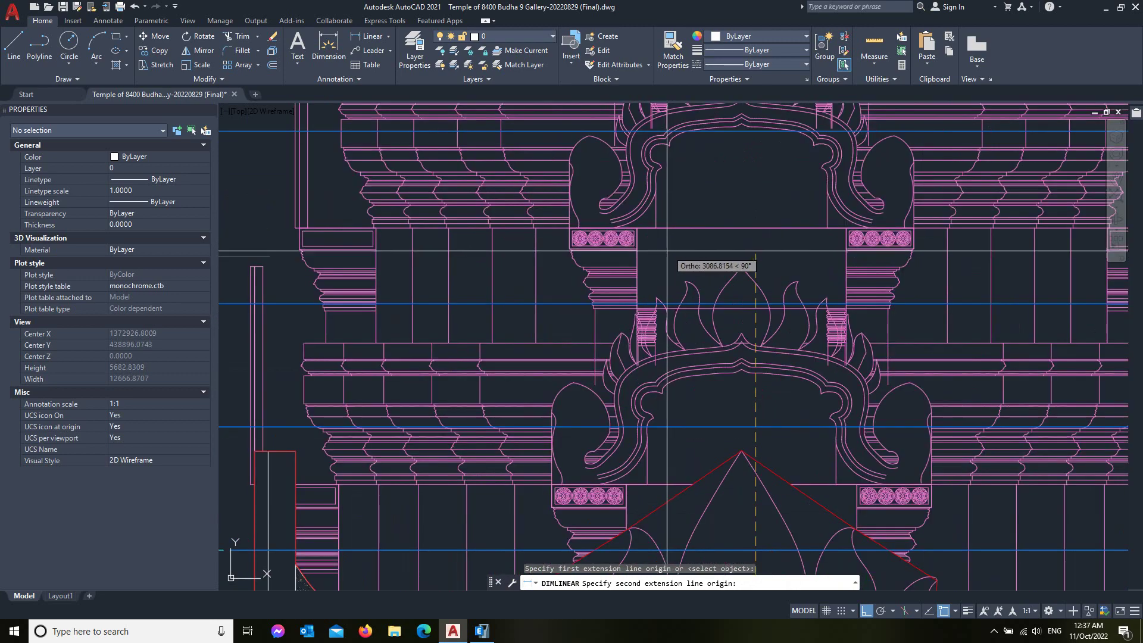
pyautogui.scroll(-2, 694, 265)
pyautogui.scroll(-3, 691, 280)
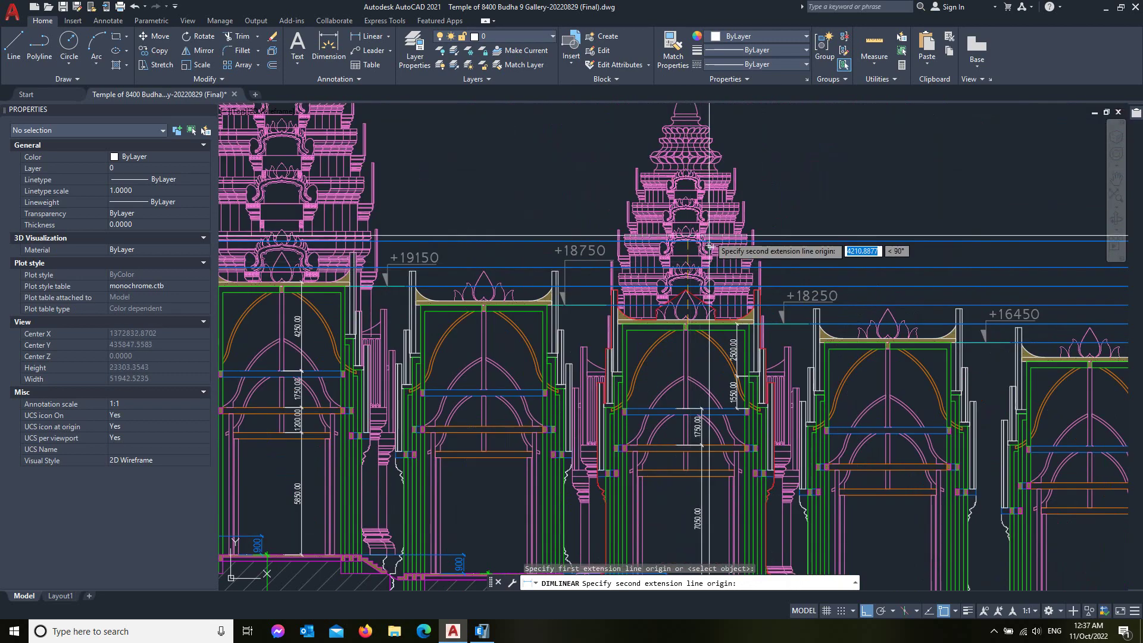
pyautogui.scroll(-3, 691, 276)
pyautogui.scroll(4, 676, 179)
pyautogui.scroll(1, 668, 142)
pyautogui.click(668, 142)
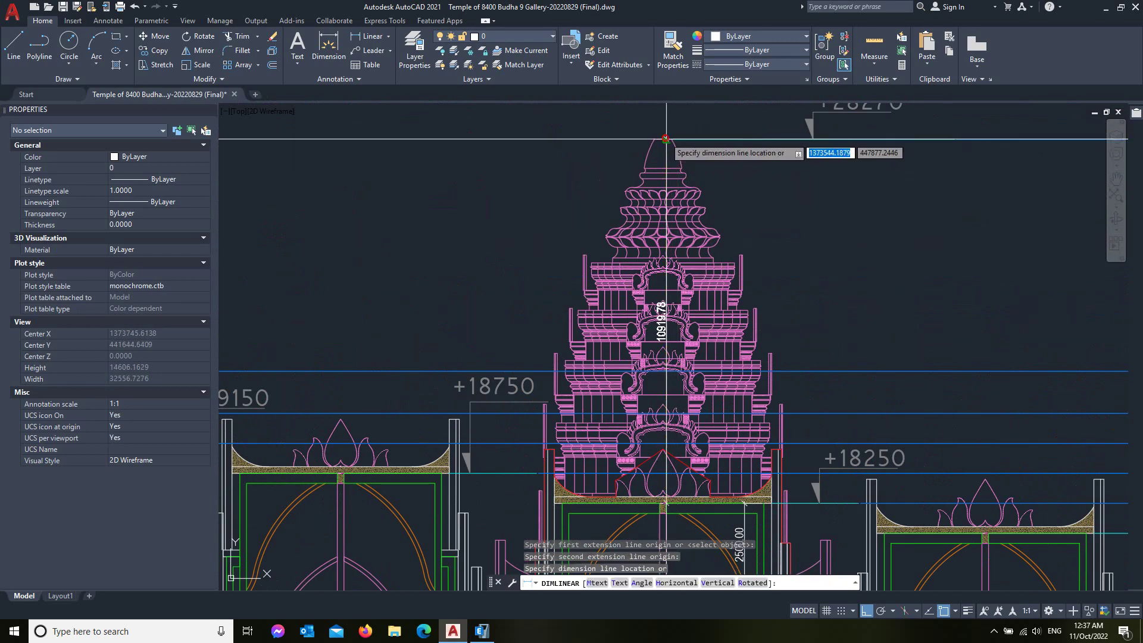
pyautogui.scroll(2, 774, 233)
pyautogui.scroll(-1, 798, 236)
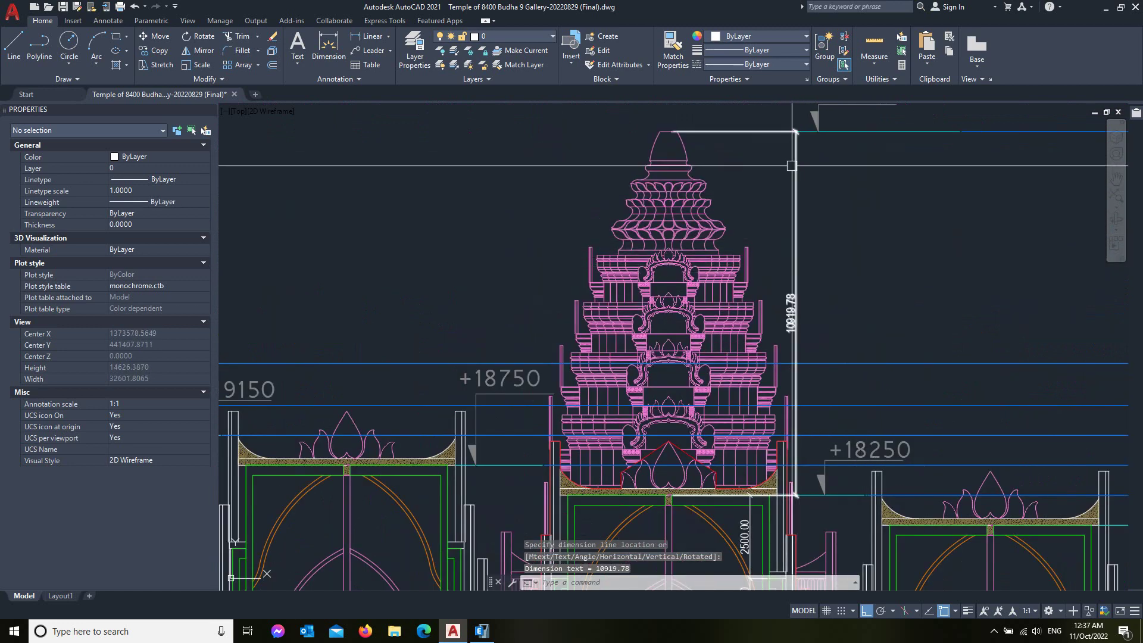
pyautogui.scroll(1, 801, 285)
pyautogui.scroll(-1, 822, 241)
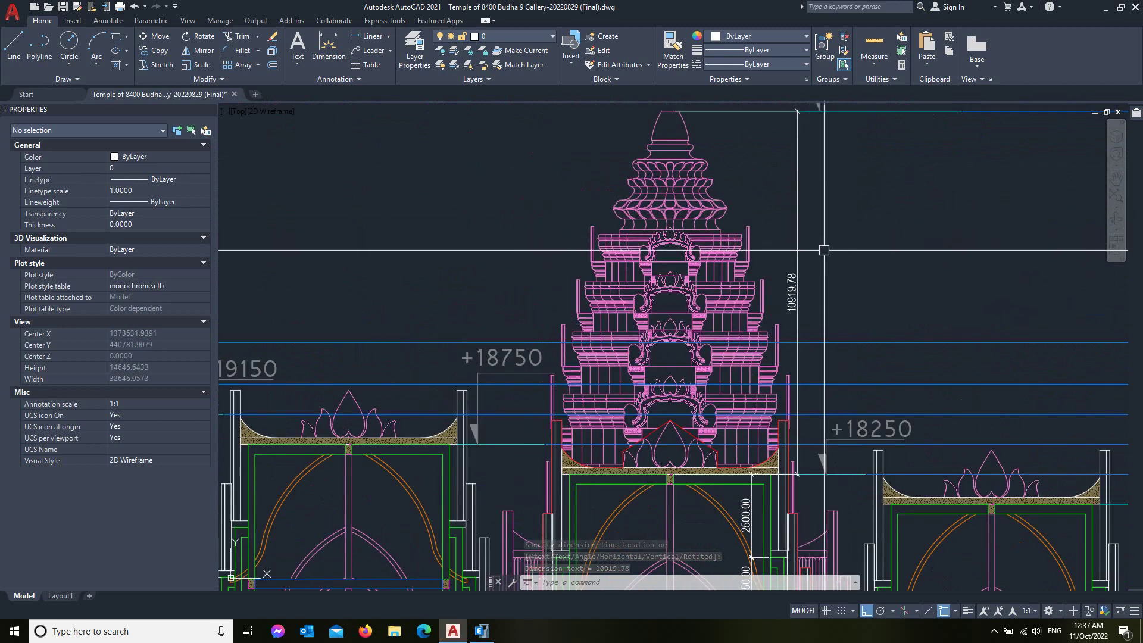
pyautogui.scroll(-1, 858, 238)
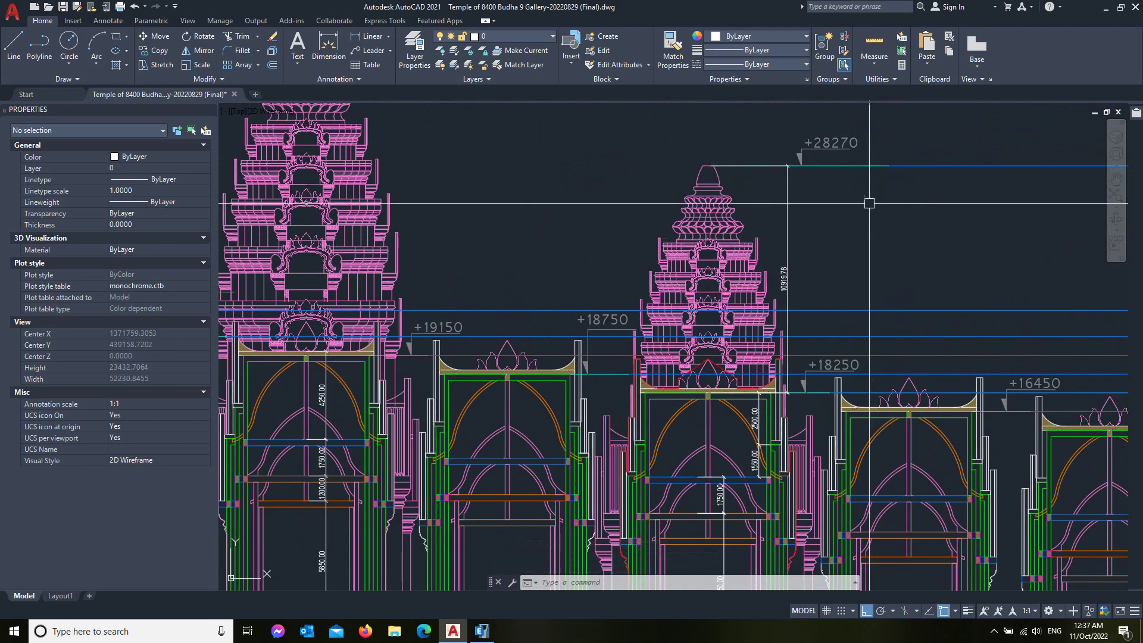
pyautogui.scroll(2, 798, 161)
pyautogui.scroll(-2, 774, 172)
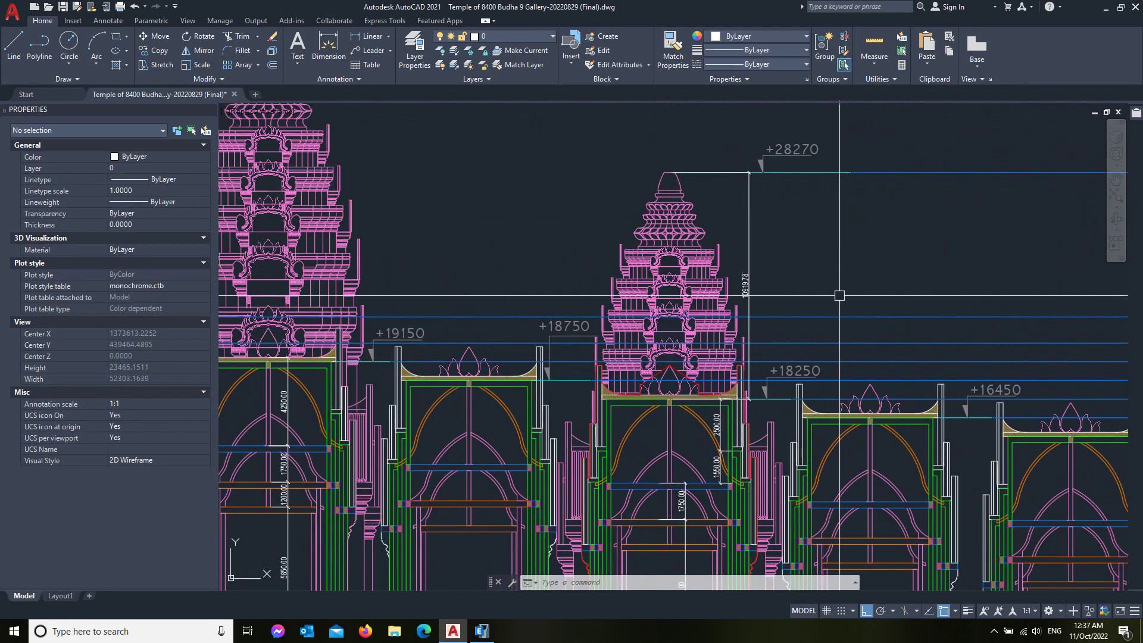
pyautogui.scroll(2, 811, 367)
pyautogui.scroll(-2, 803, 386)
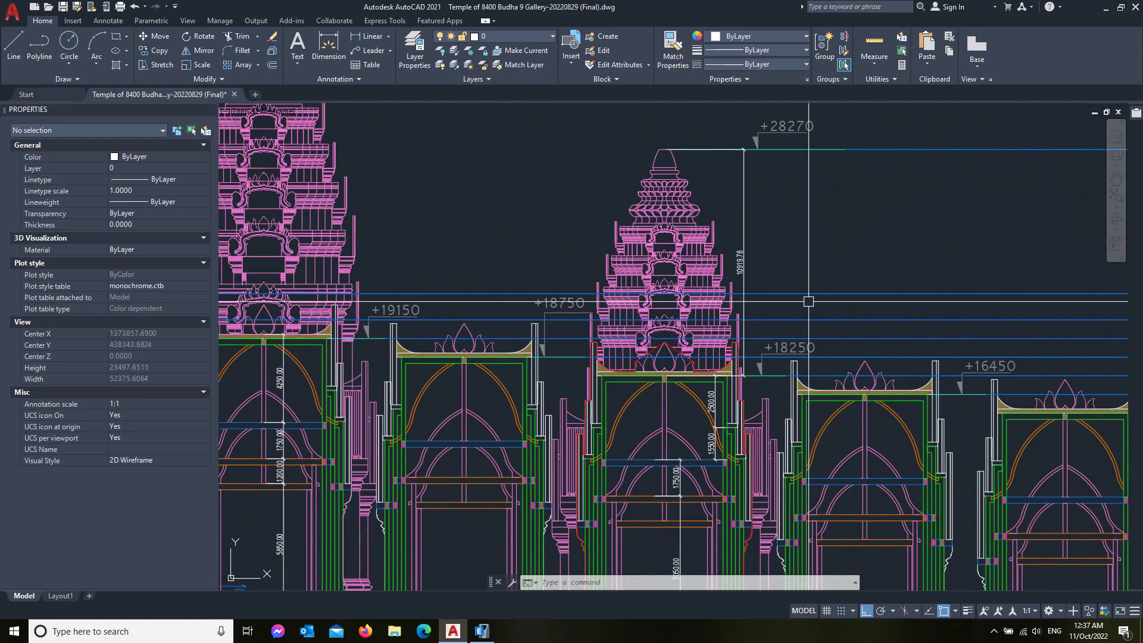
pyautogui.scroll(1, 774, 333)
pyautogui.scroll(-1, 813, 256)
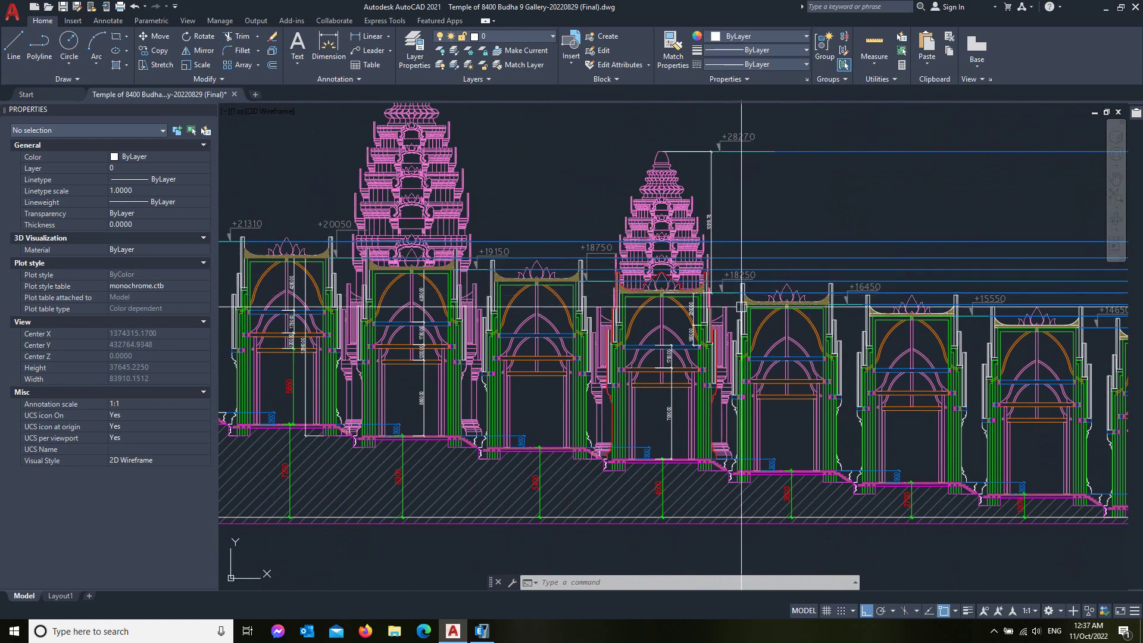
pyautogui.scroll(-1, 721, 398)
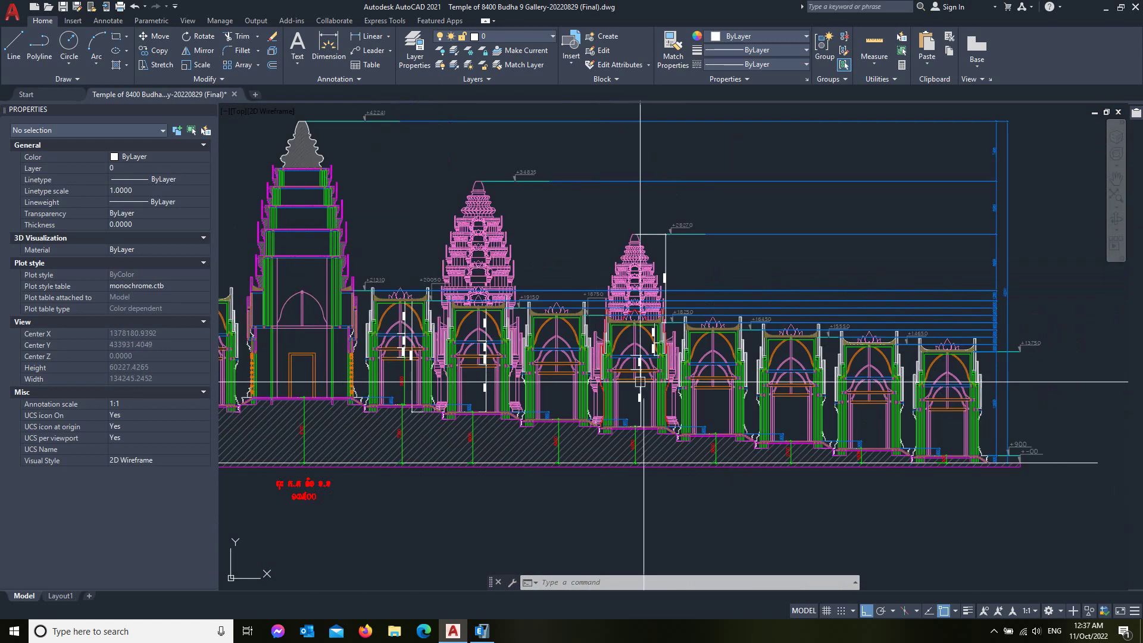
pyautogui.scroll(1, 1084, 425)
pyautogui.scroll(-2, 1042, 427)
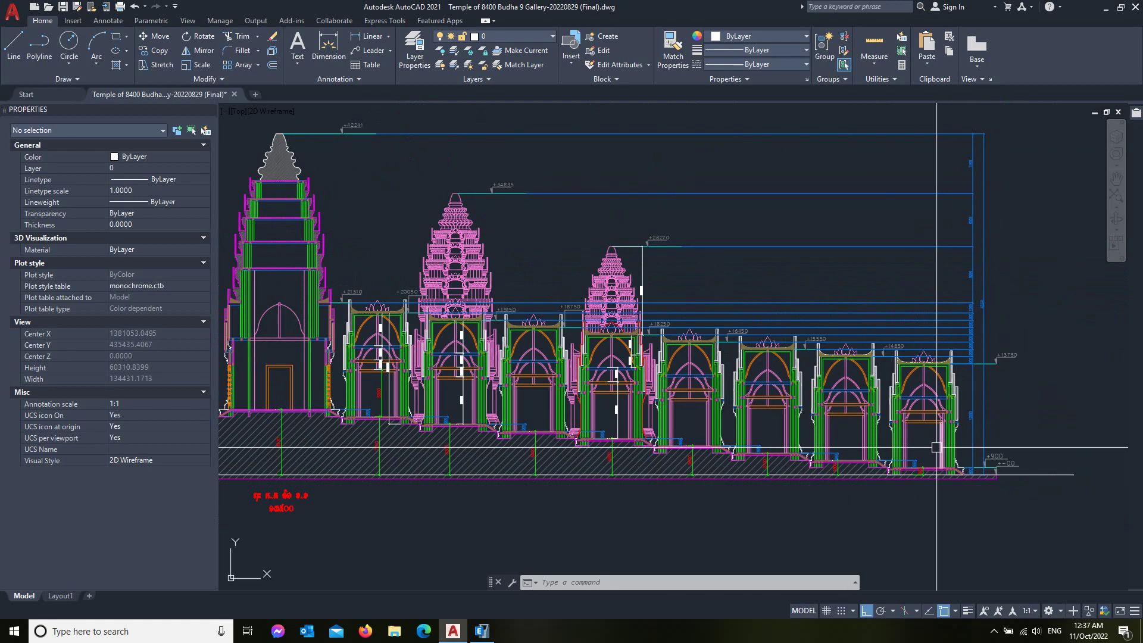
pyautogui.scroll(1, 657, 260)
pyautogui.scroll(-1, 657, 260)
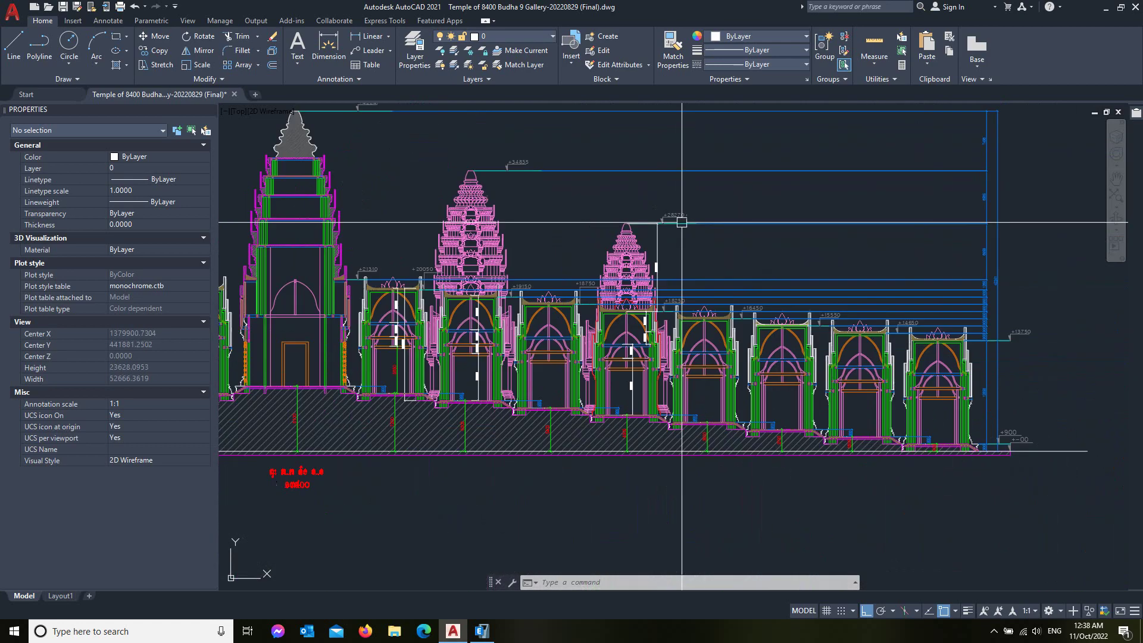
pyautogui.scroll(3, 1095, 422)
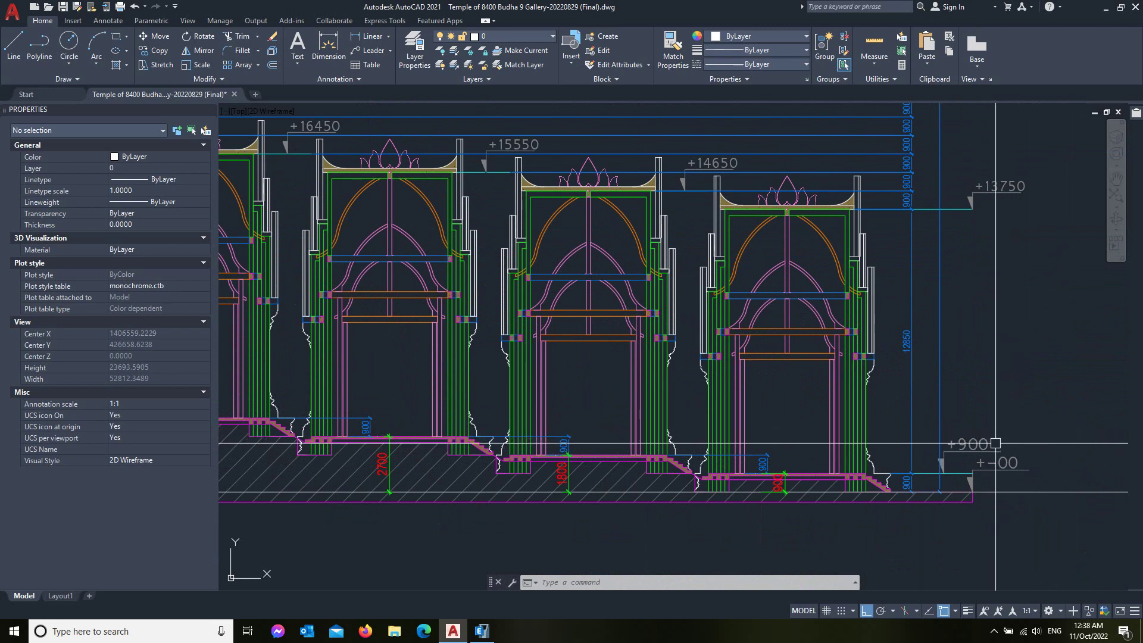
pyautogui.scroll(-2, 976, 504)
pyautogui.scroll(-1, 630, 260)
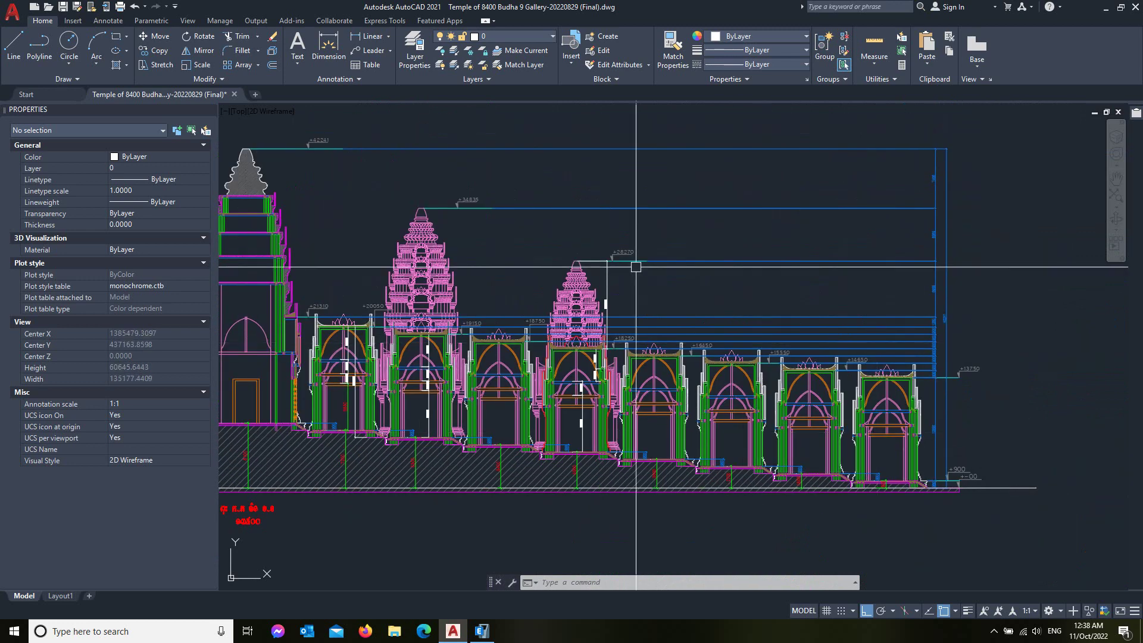
pyautogui.scroll(2, 676, 301)
pyautogui.scroll(3, 682, 274)
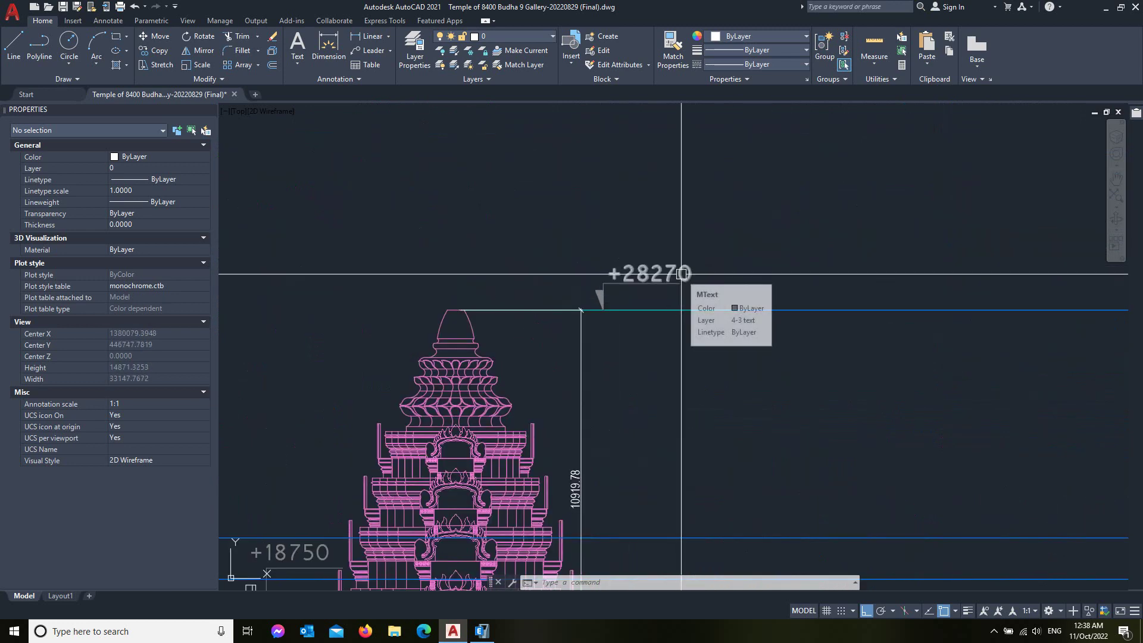
pyautogui.moveTo(651, 274)
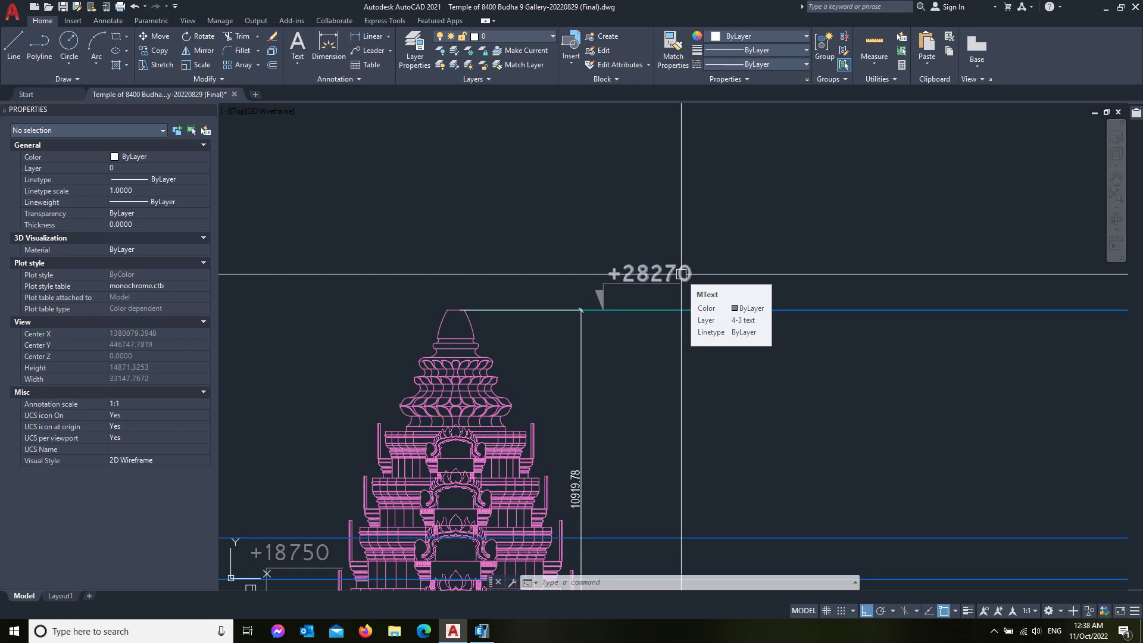
# Zoom out to the whole elevation and bring back the ETABS Story Data table topping at 13.75 m.
pyautogui.scroll(-2, 682, 274)
pyautogui.scroll(-2, 669, 281)
pyautogui.scroll(-2, 651, 319)
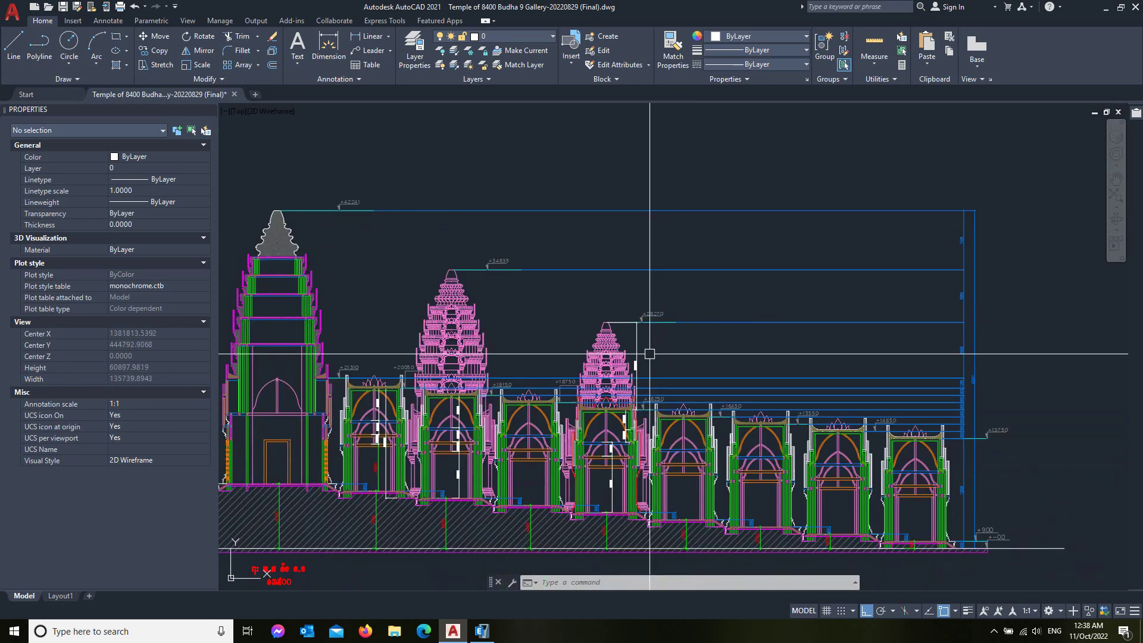
pyautogui.scroll(3, 655, 453)
pyautogui.scroll(-3, 605, 358)
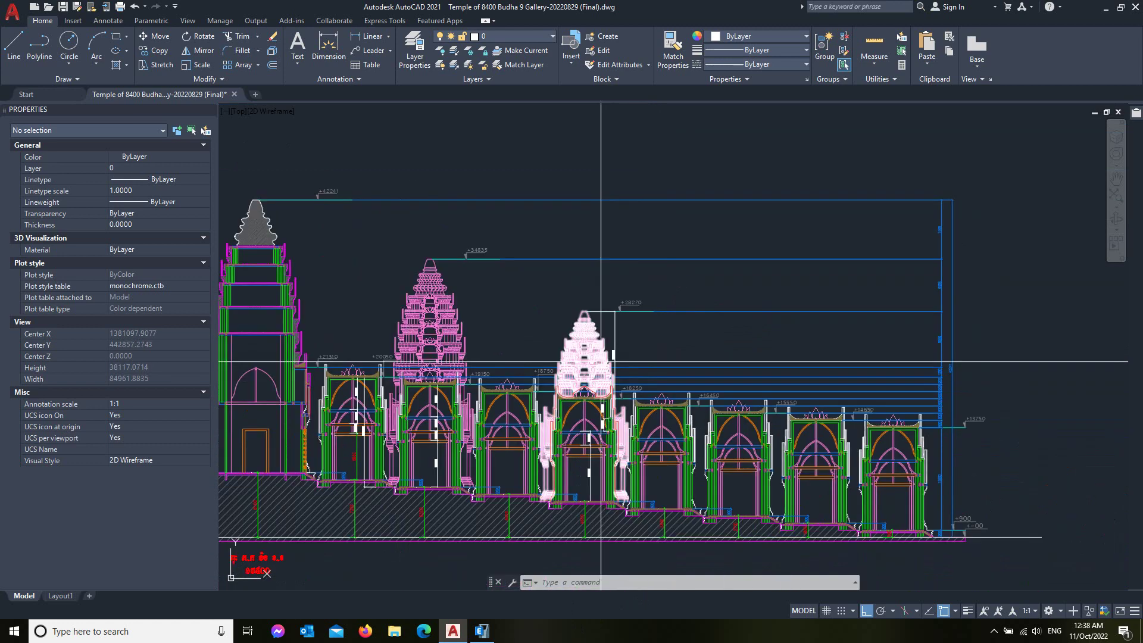
pyautogui.scroll(4, 983, 352)
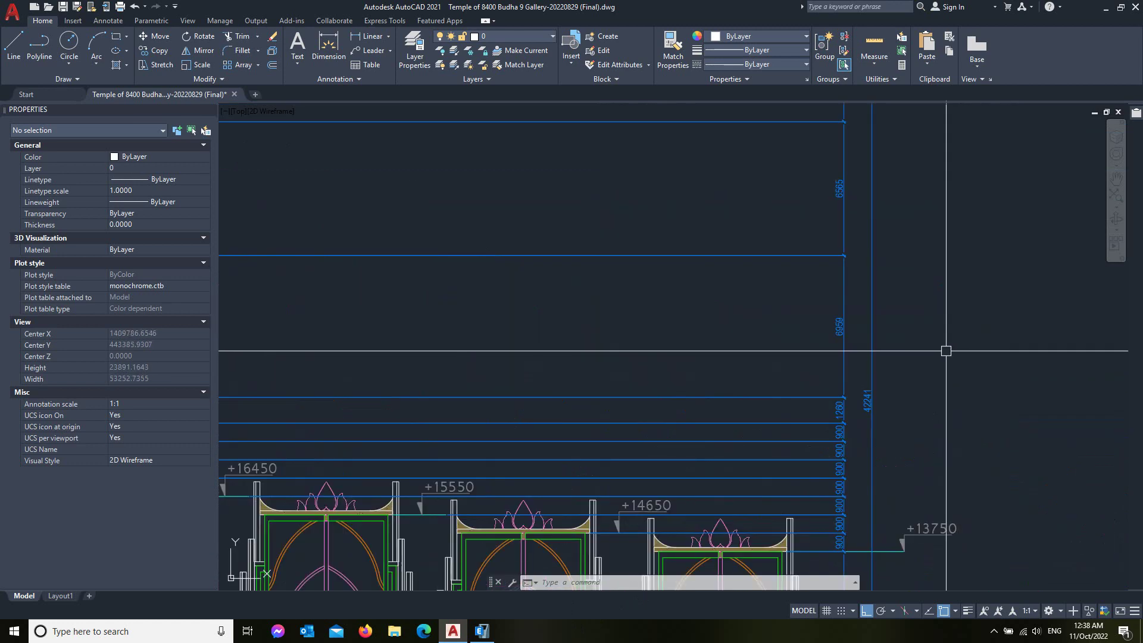
pyautogui.scroll(-4, 944, 349)
pyautogui.scroll(4, 600, 355)
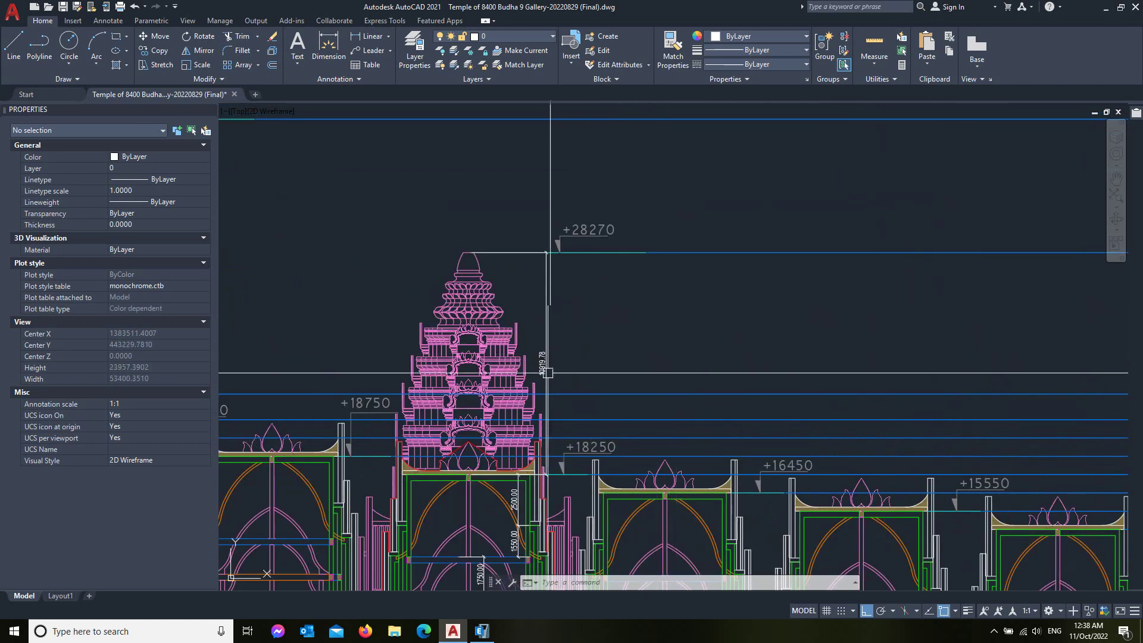
pyautogui.scroll(-5, 512, 268)
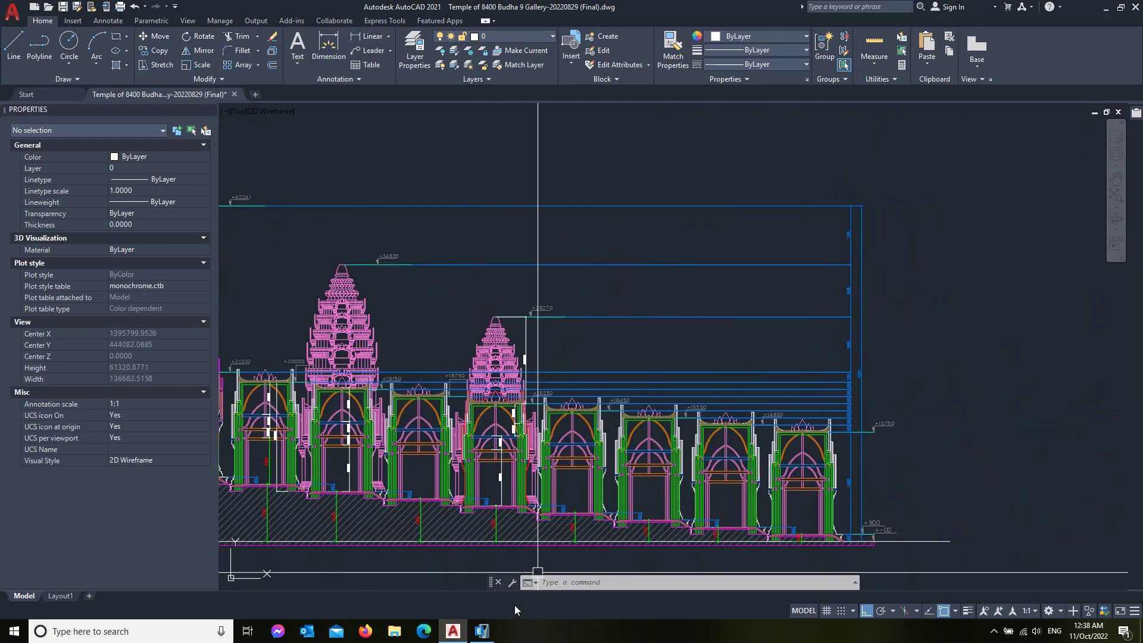
pyautogui.click(482, 632)
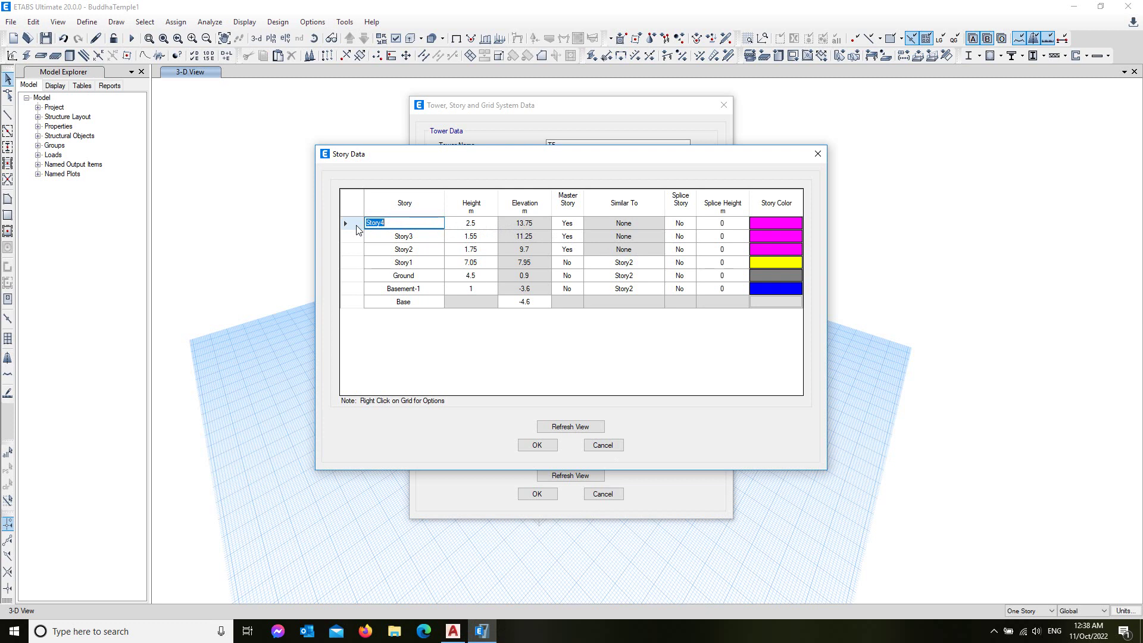
# Switch from the ETABS story table back to the AutoCAD temple elevation.
pyautogui.click(453, 631)
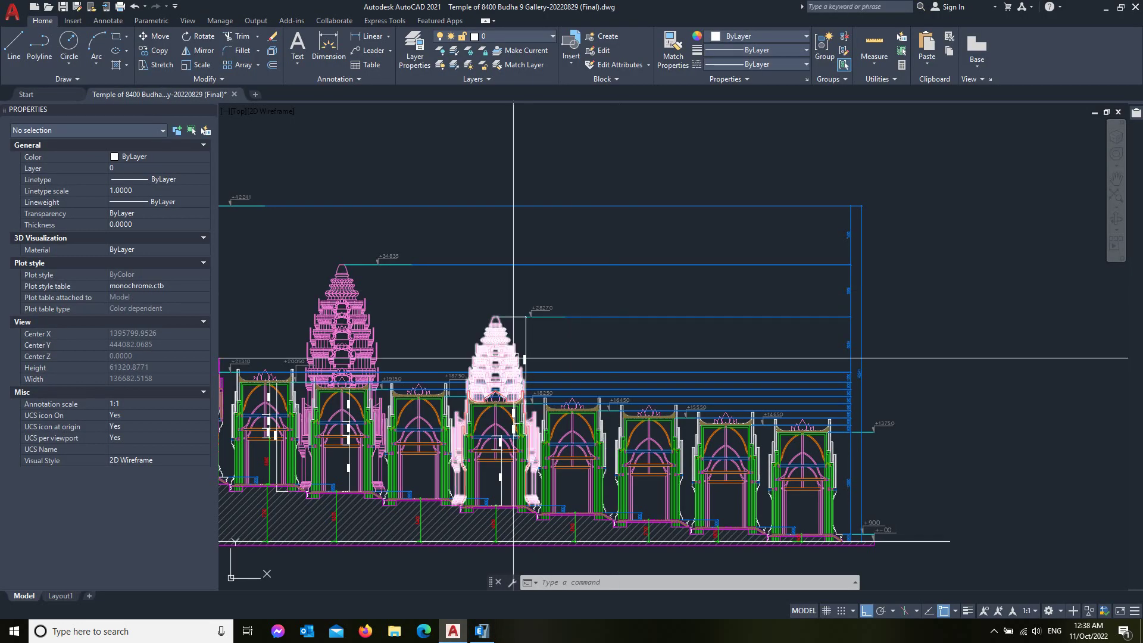
# Zoom in to verify the 10919.78 tower height, then return to the ETABS Story Data table.
pyautogui.scroll(6, 518, 357)
pyautogui.scroll(-2, 572, 322)
pyautogui.scroll(4, 533, 313)
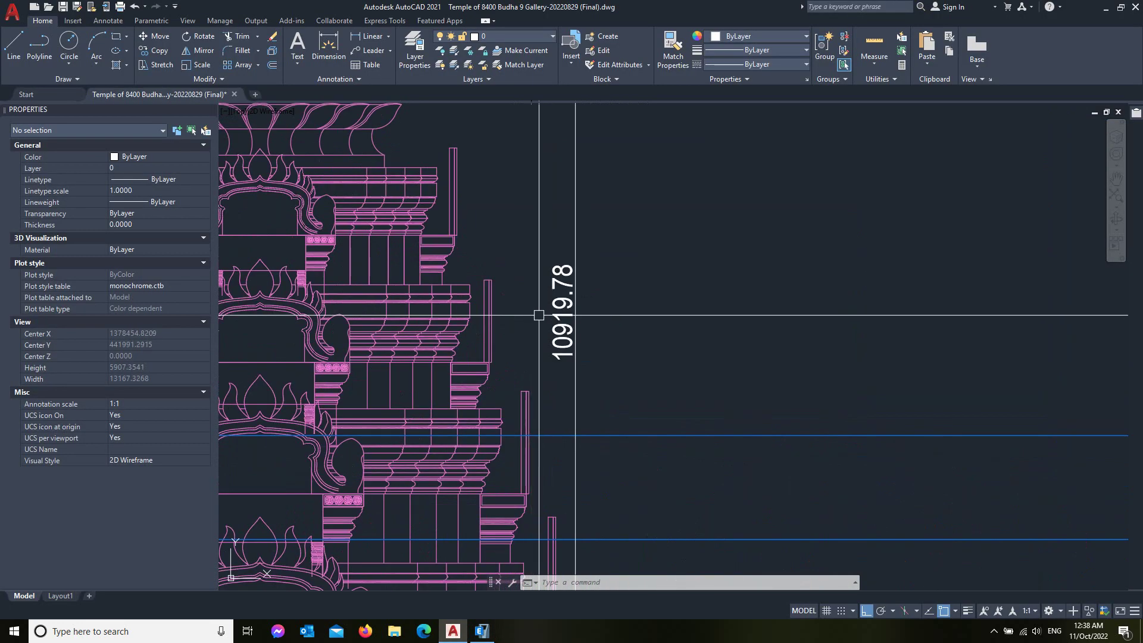
pyautogui.scroll(-7, 631, 337)
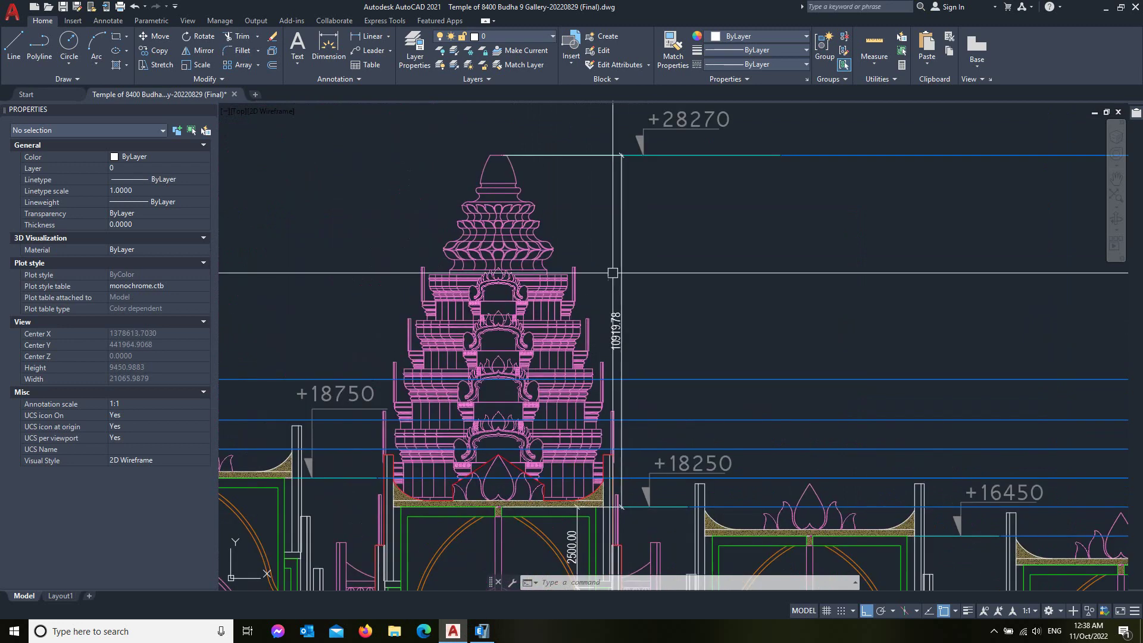
pyautogui.scroll(-1, 631, 333)
pyautogui.scroll(6, 625, 399)
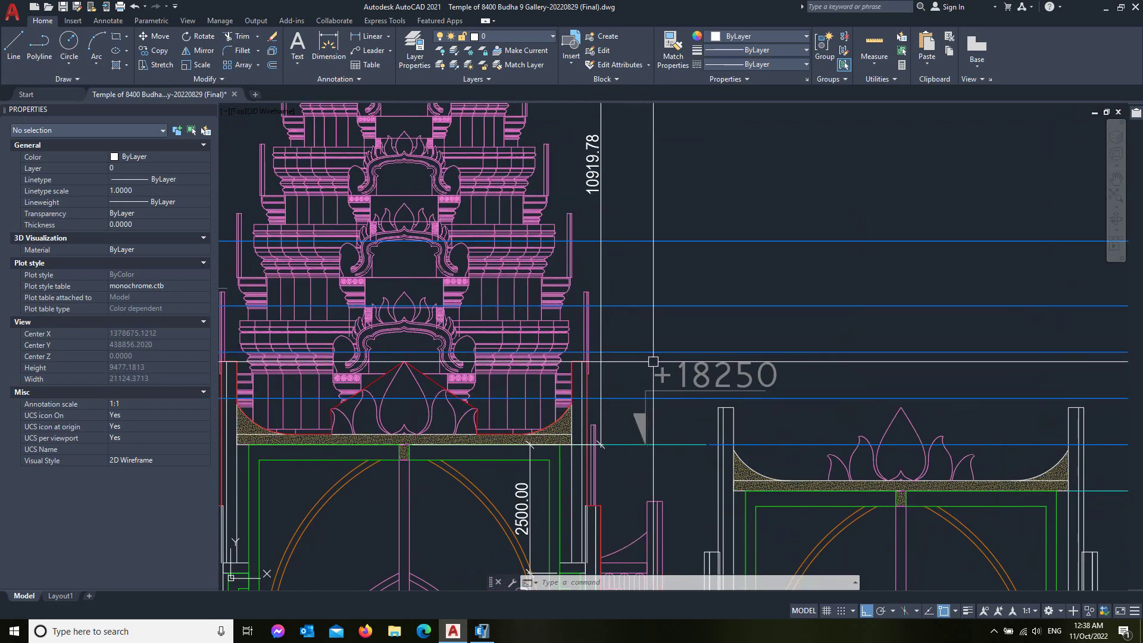
pyautogui.scroll(-2, 654, 362)
pyautogui.scroll(-2, 655, 217)
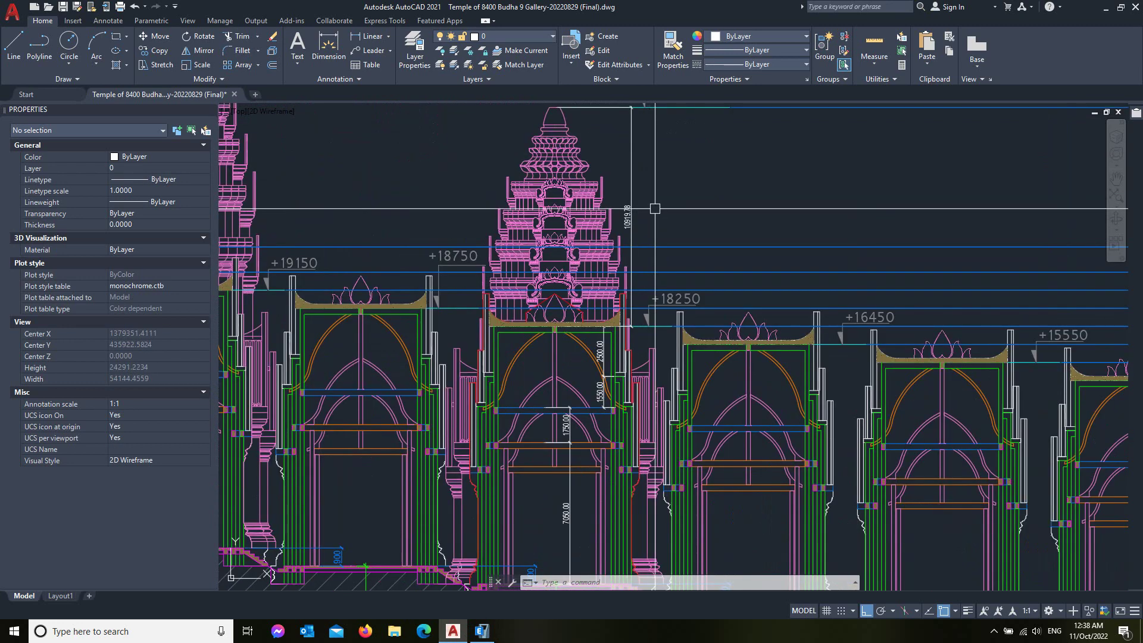
pyautogui.scroll(-2, 539, 316)
pyautogui.scroll(-2, 551, 319)
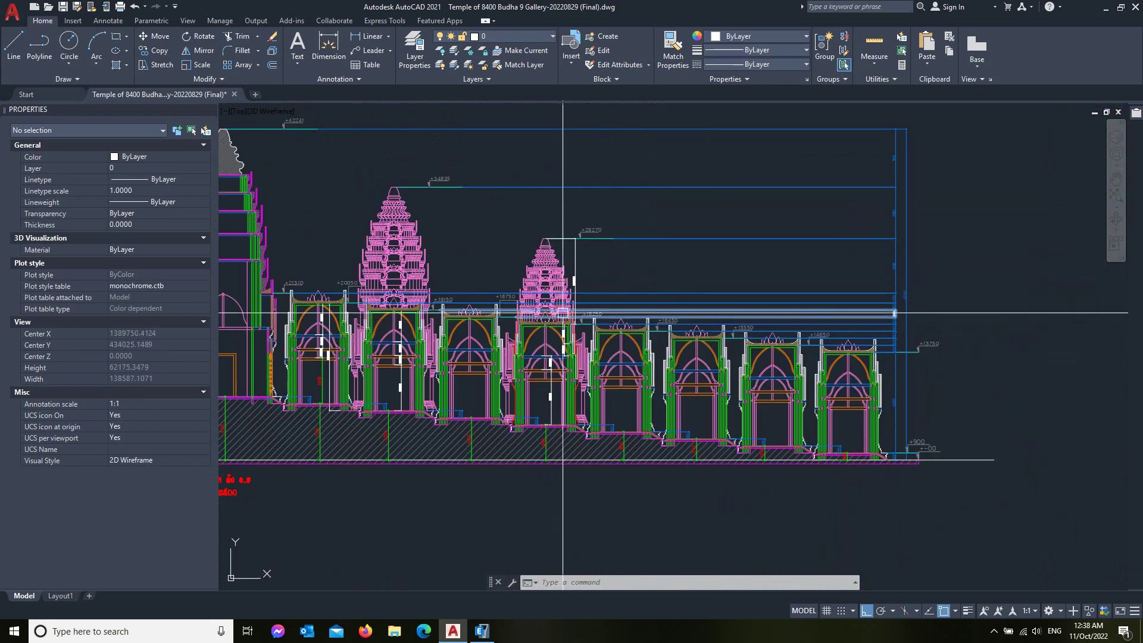
pyautogui.scroll(5, 563, 313)
pyautogui.scroll(7, 590, 268)
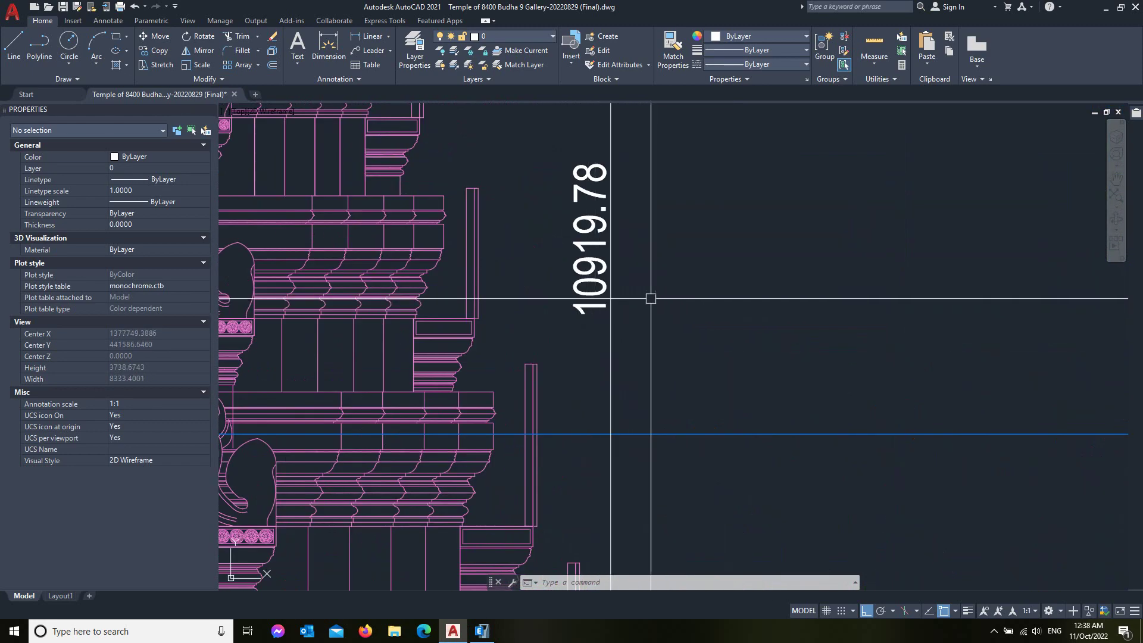
pyautogui.click(481, 633)
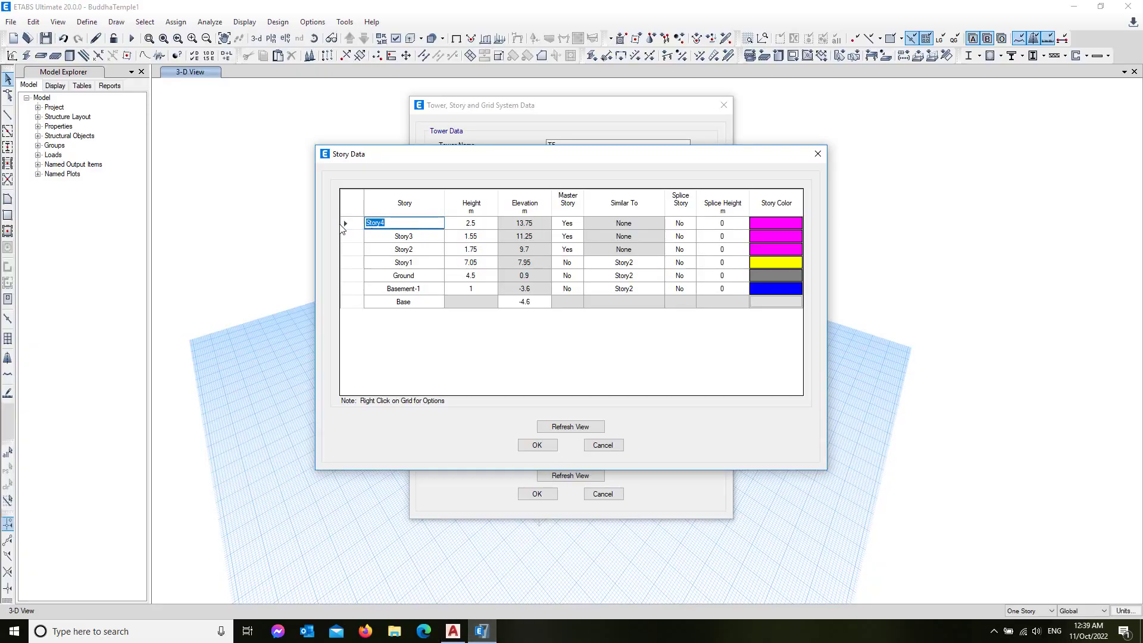
# Add a 10.92 m story named Top above Story4, reaching 24.67 m, then return to AutoCAD.
pyautogui.rightClick(352, 221)
pyautogui.click(536, 258)
pyautogui.write('10.92')
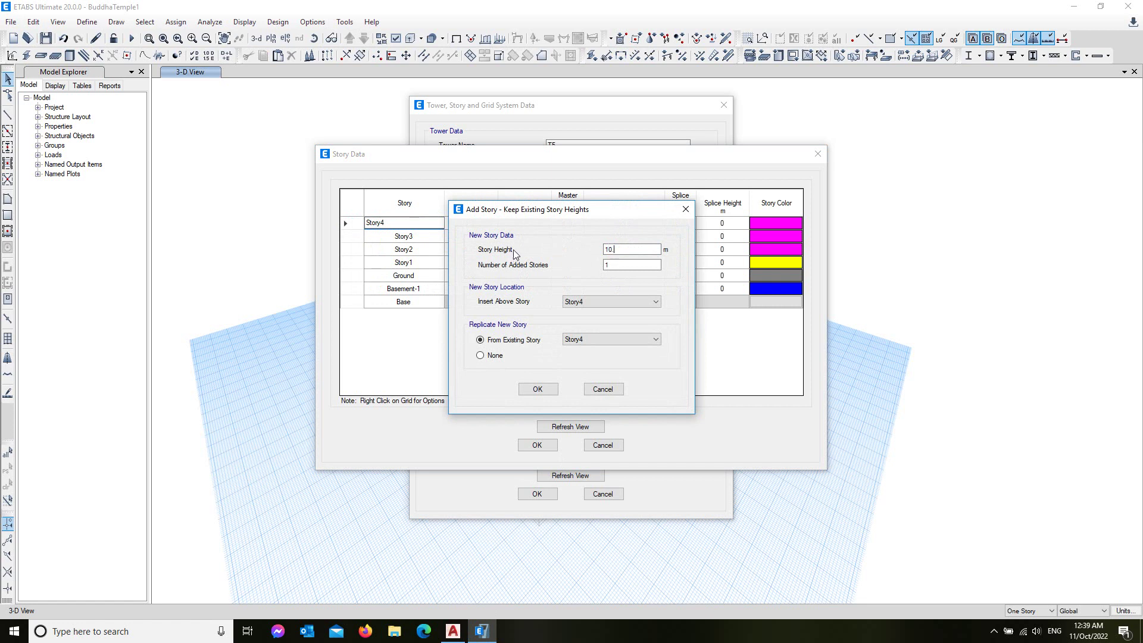
pyautogui.click(537, 389)
pyautogui.click(416, 226)
pyautogui.write('Top')
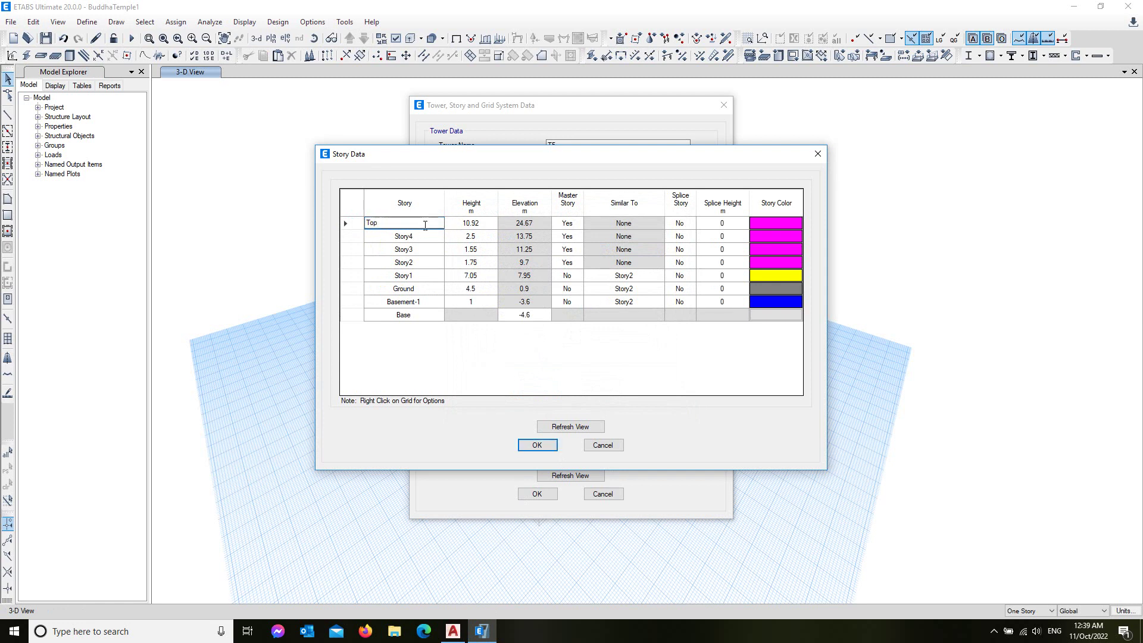
pyautogui.click(459, 632)
# Add a vertical linear dimension from the slab to the arch top, reading 23769.78, beside the arch.
pyautogui.scroll(-4, 613, 433)
pyautogui.scroll(-2, 679, 263)
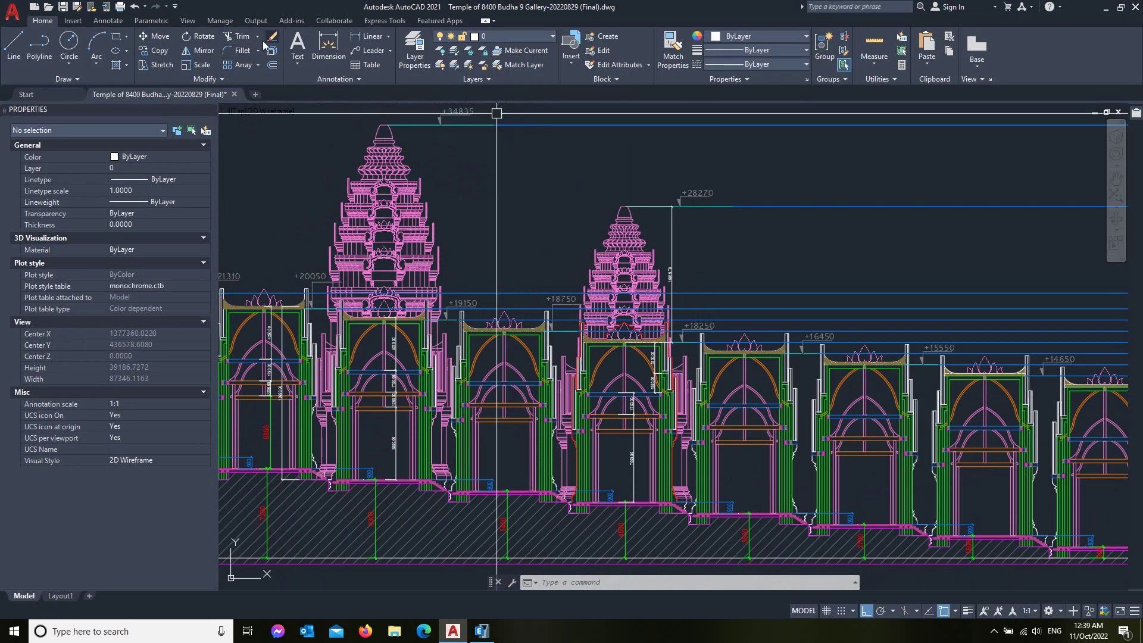
pyautogui.click(369, 36)
pyautogui.scroll(4, 653, 214)
pyautogui.scroll(2, 652, 209)
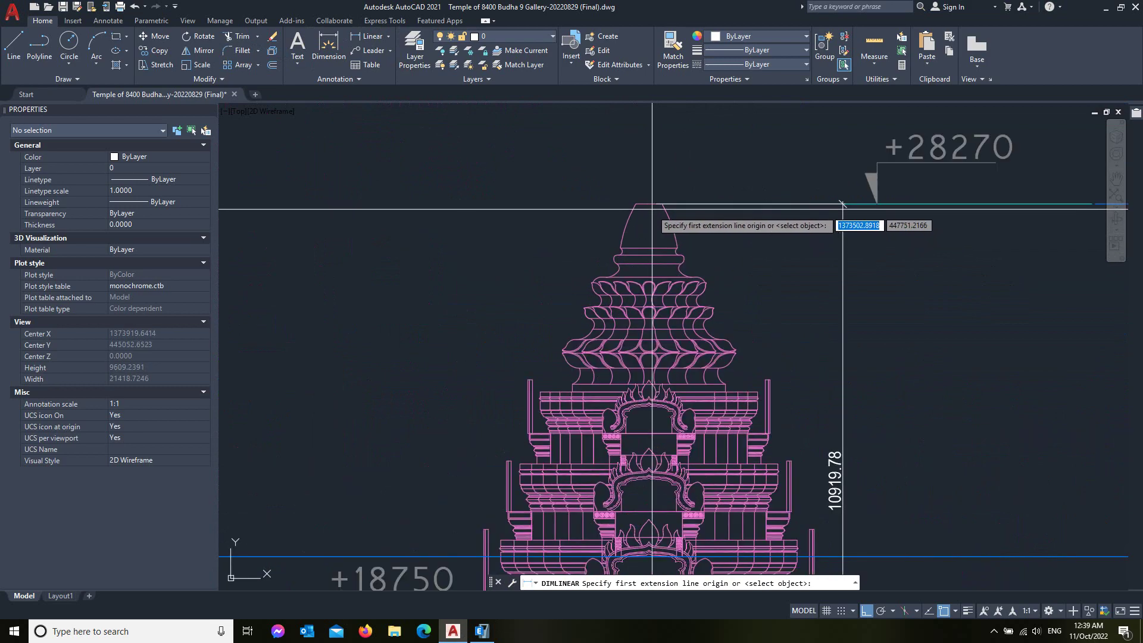
pyautogui.click(652, 209)
pyautogui.scroll(-4, 655, 239)
pyautogui.scroll(2, 673, 351)
pyautogui.scroll(2, 644, 346)
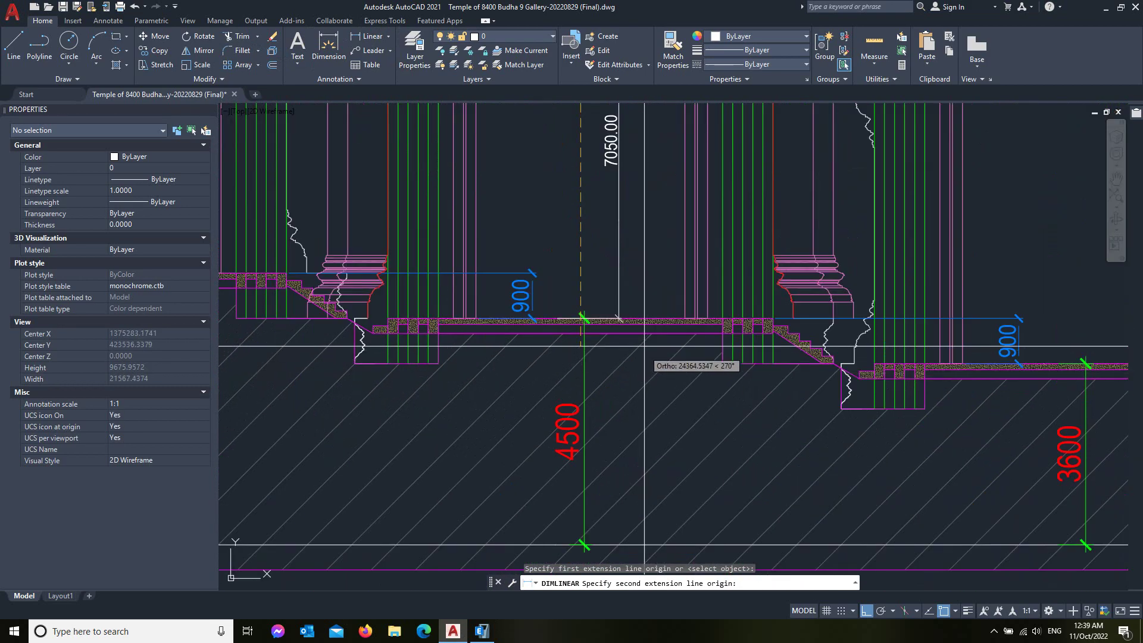
pyautogui.scroll(4, 595, 315)
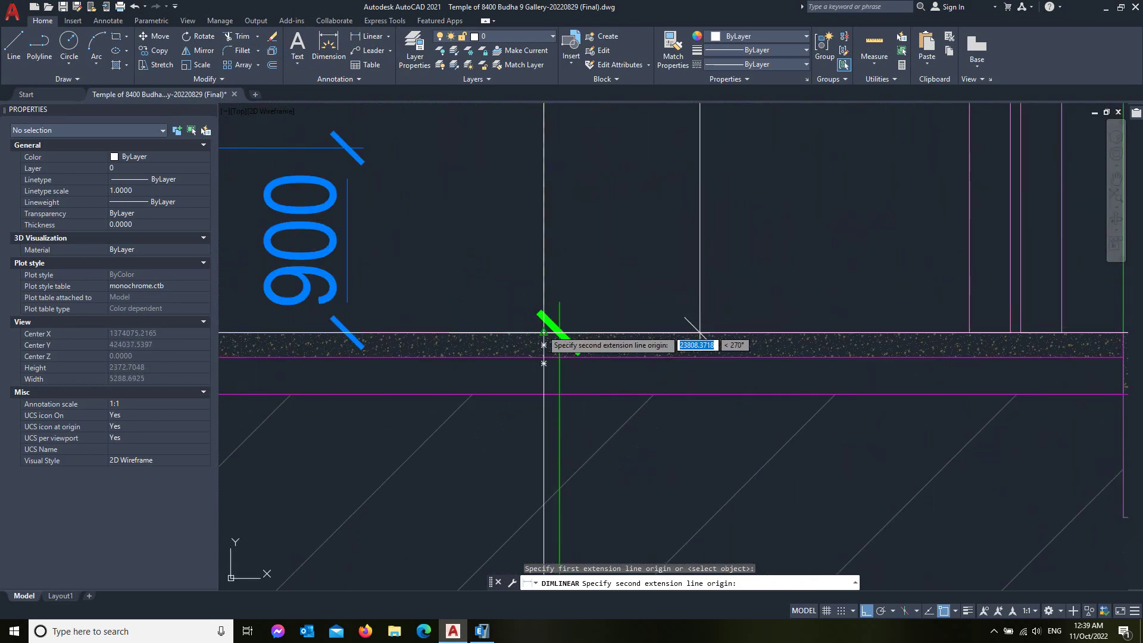
pyautogui.click(699, 333)
pyautogui.scroll(-5, 699, 332)
pyautogui.scroll(2, 651, 411)
pyautogui.scroll(3, 732, 179)
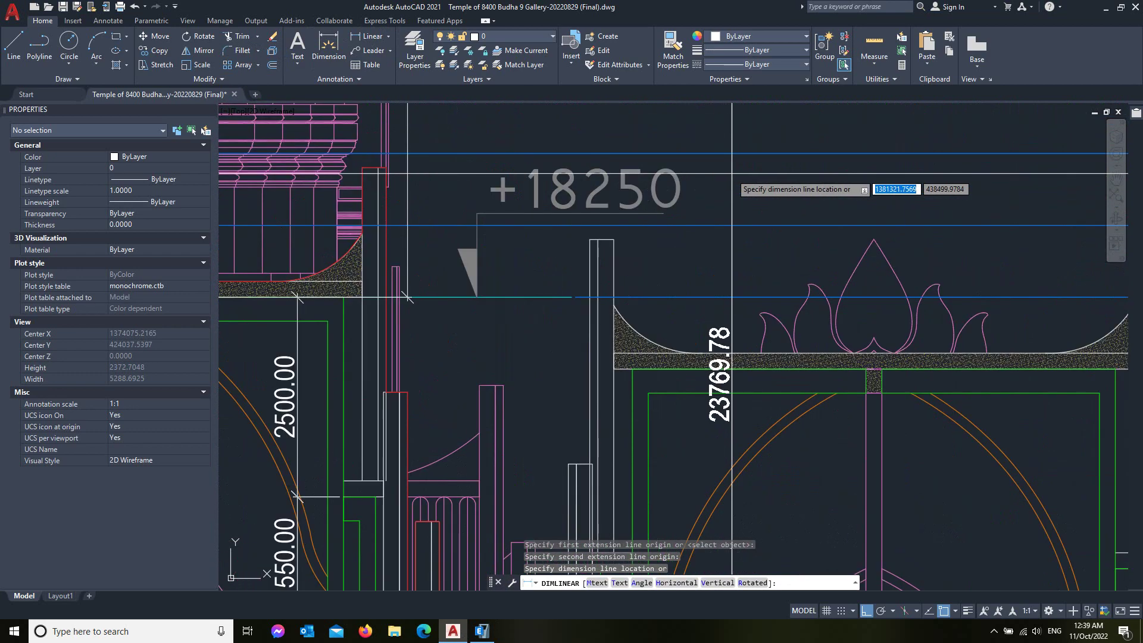
pyautogui.click(734, 179)
pyautogui.scroll(-5, 751, 221)
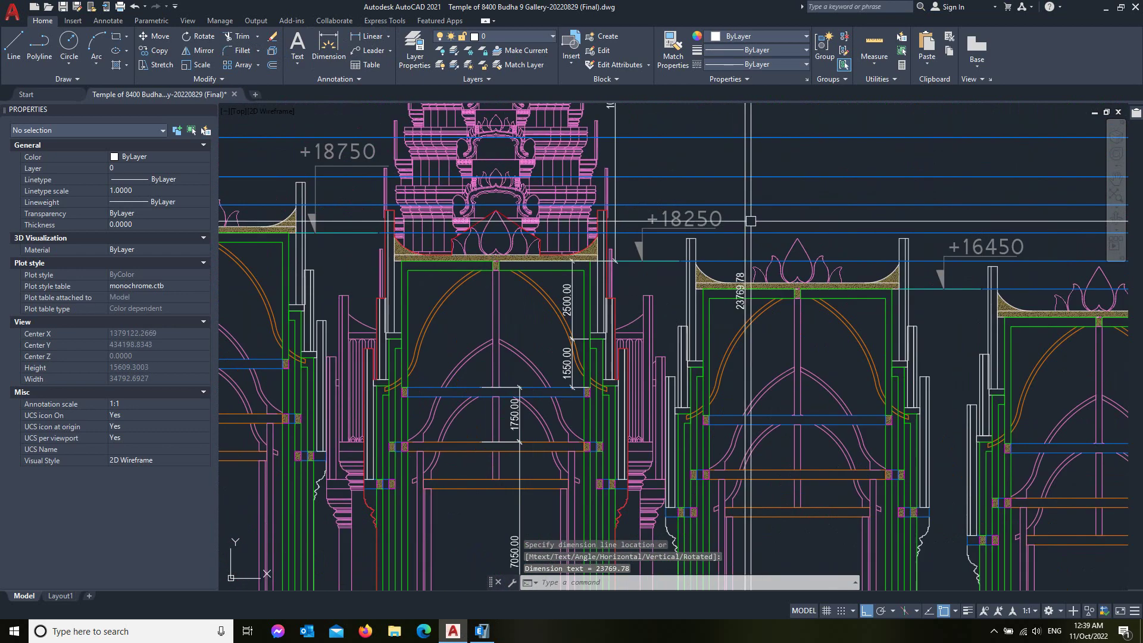
pyautogui.scroll(-5, 751, 221)
pyautogui.scroll(3, 842, 221)
pyautogui.scroll(1, 855, 222)
pyautogui.scroll(-2, 860, 222)
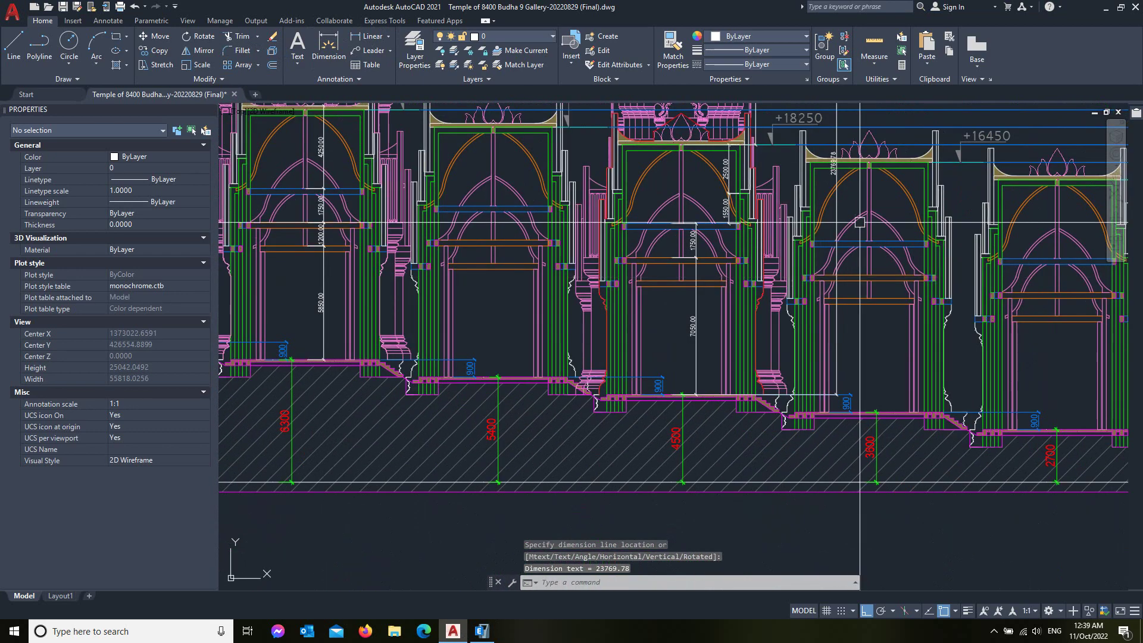
# Stretch the dimension's lower point down to the floor level so it reads 24669.78.
pyautogui.click(837, 394)
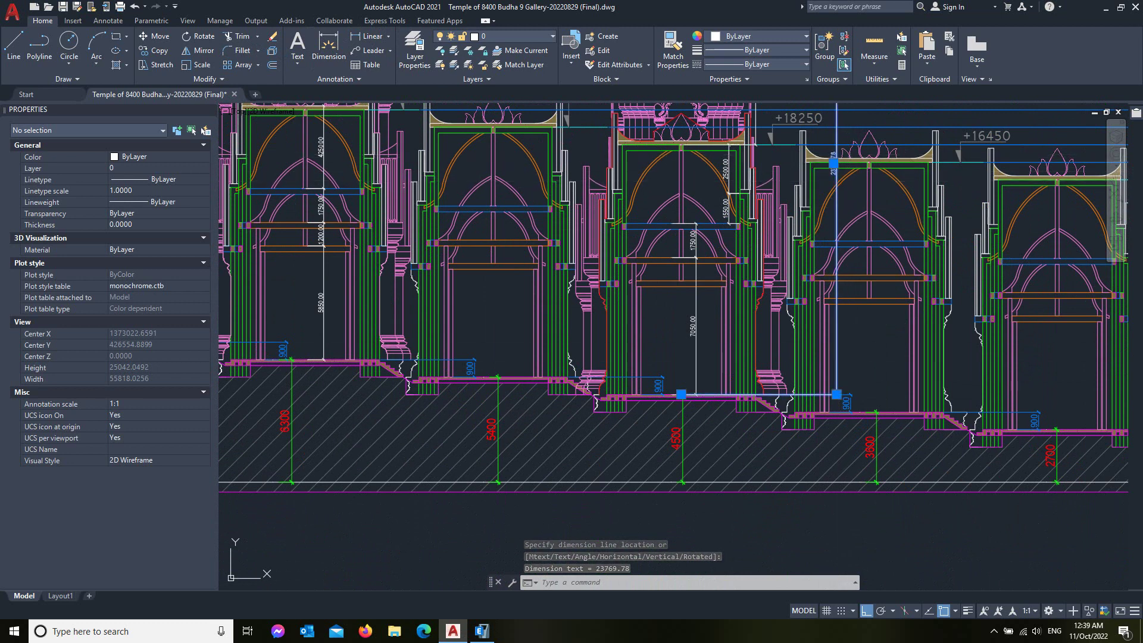
pyautogui.click(682, 394)
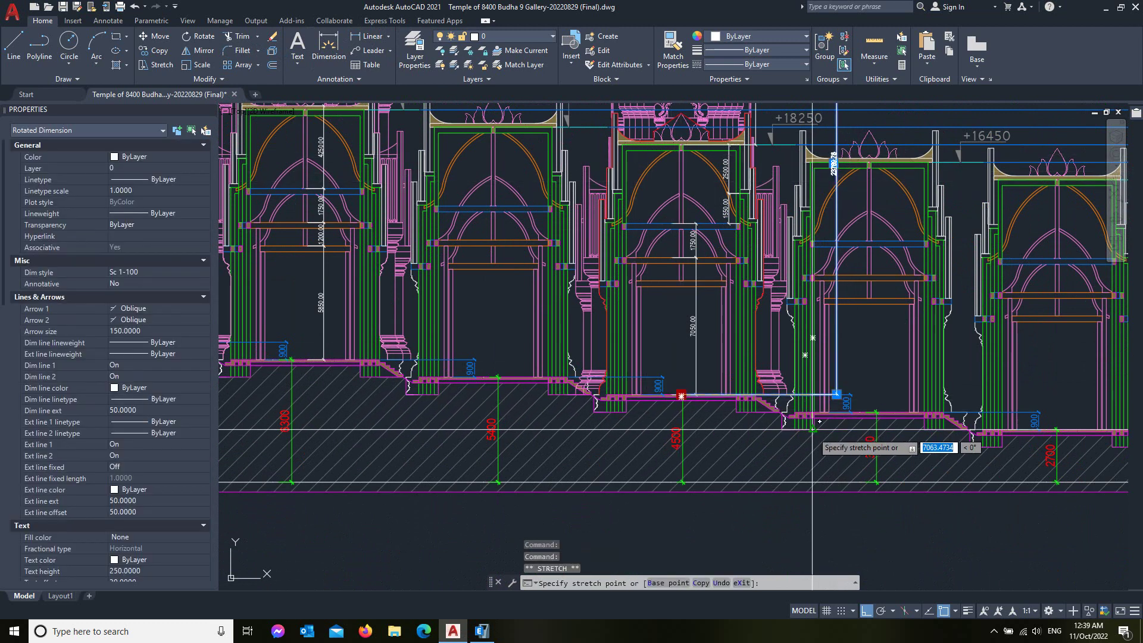
pyautogui.scroll(4, 826, 429)
pyautogui.click(571, 332)
pyautogui.scroll(-4, 633, 501)
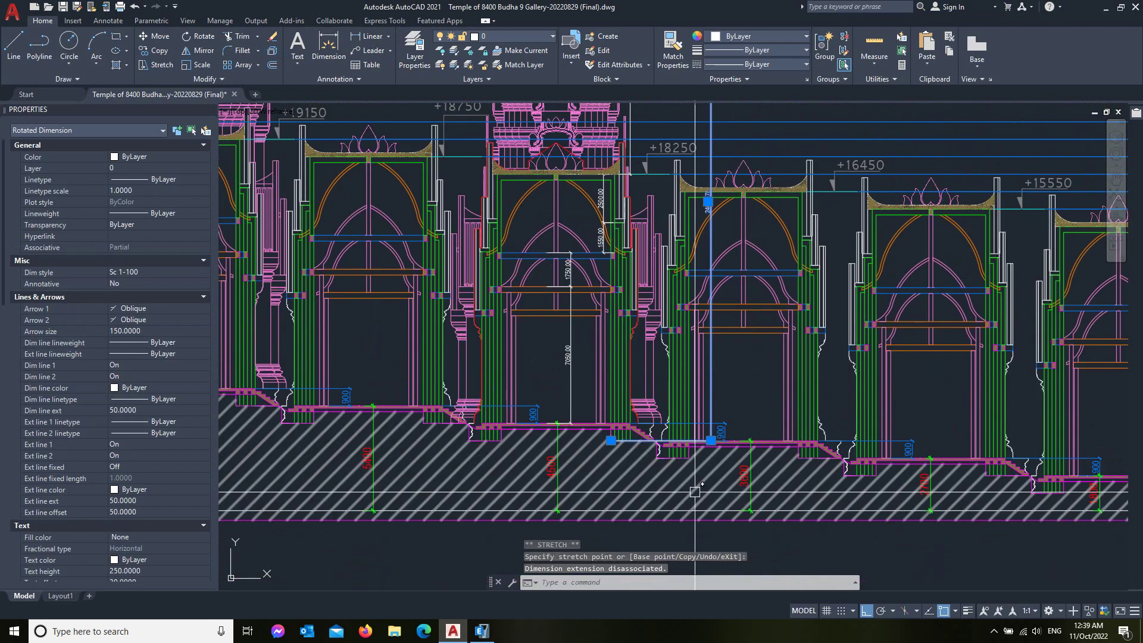
pyautogui.scroll(-2, 695, 491)
pyautogui.scroll(3, 696, 358)
pyautogui.scroll(3, 696, 306)
pyautogui.scroll(-1, 696, 306)
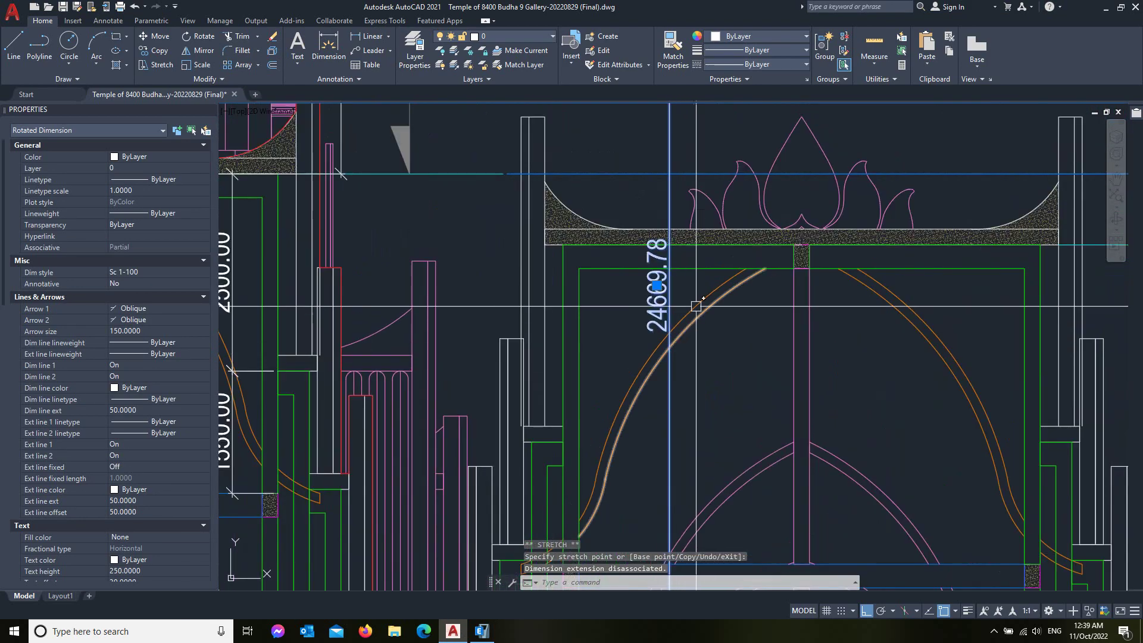
pyautogui.scroll(4, 697, 306)
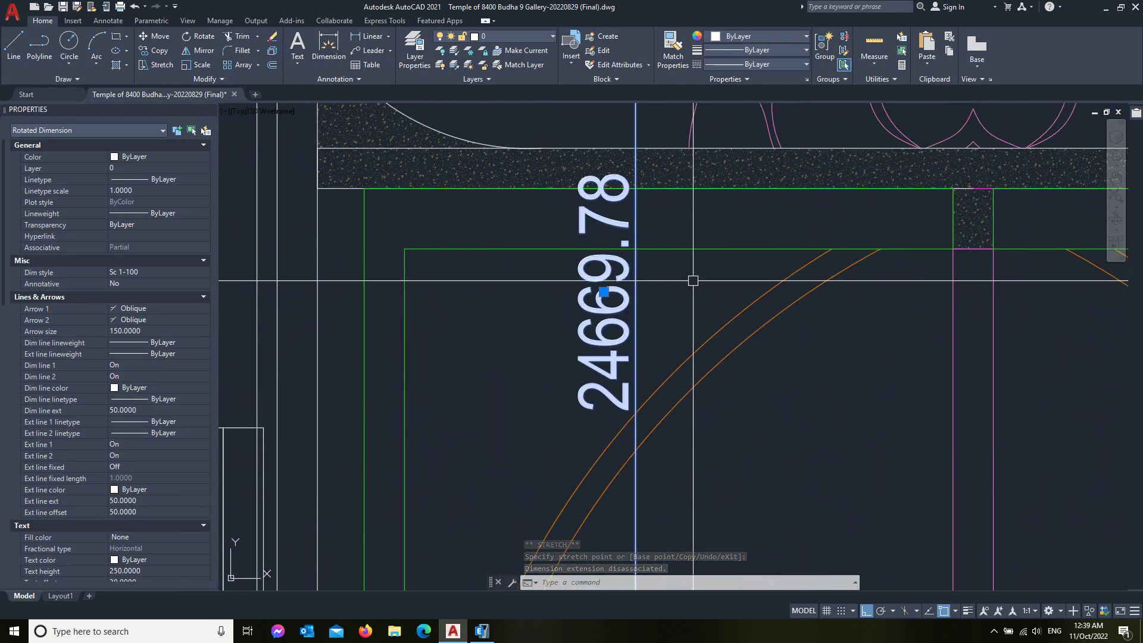
# Accept the updated story table with the 10.92 m Top story in all three ETABS story dialogs.
pyautogui.hotkey('alt', 'Tab')
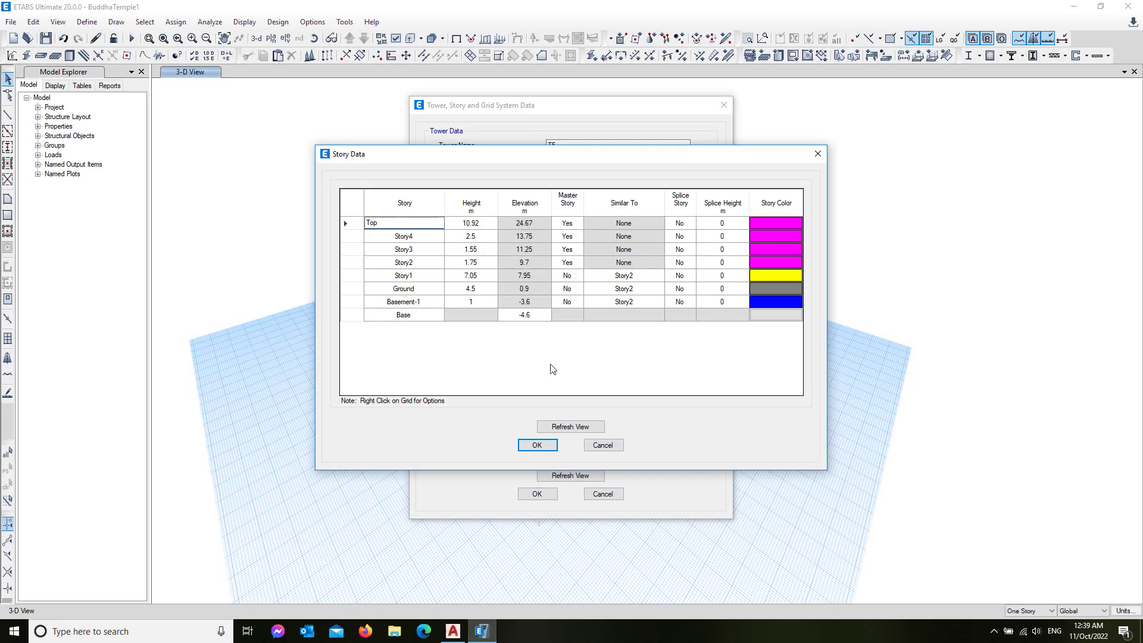
pyautogui.click(597, 446)
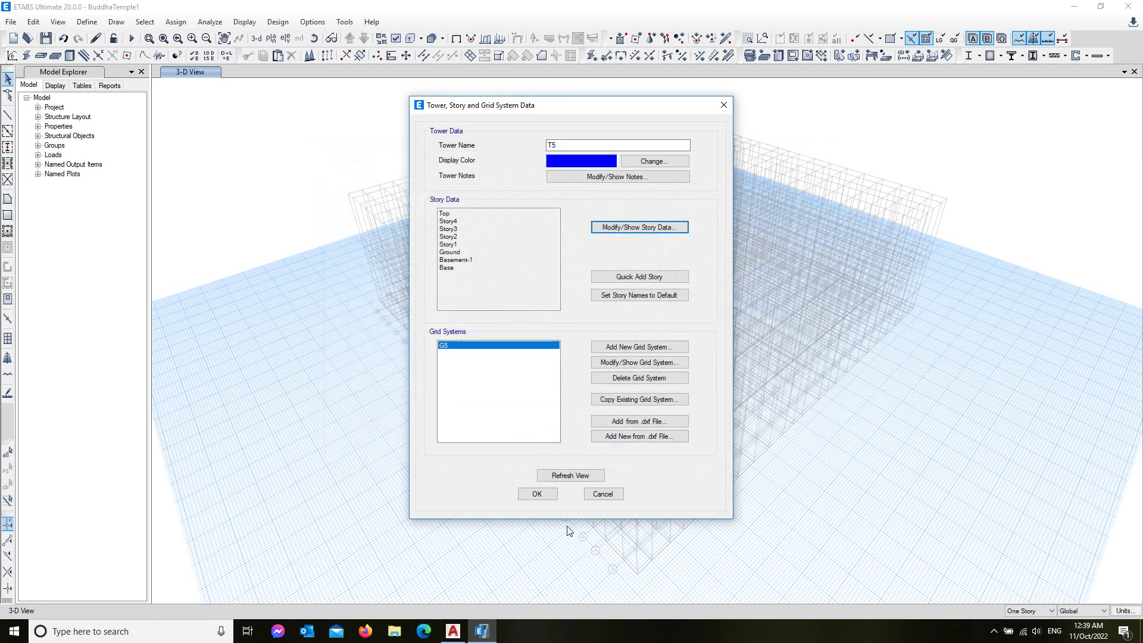
pyautogui.click(537, 495)
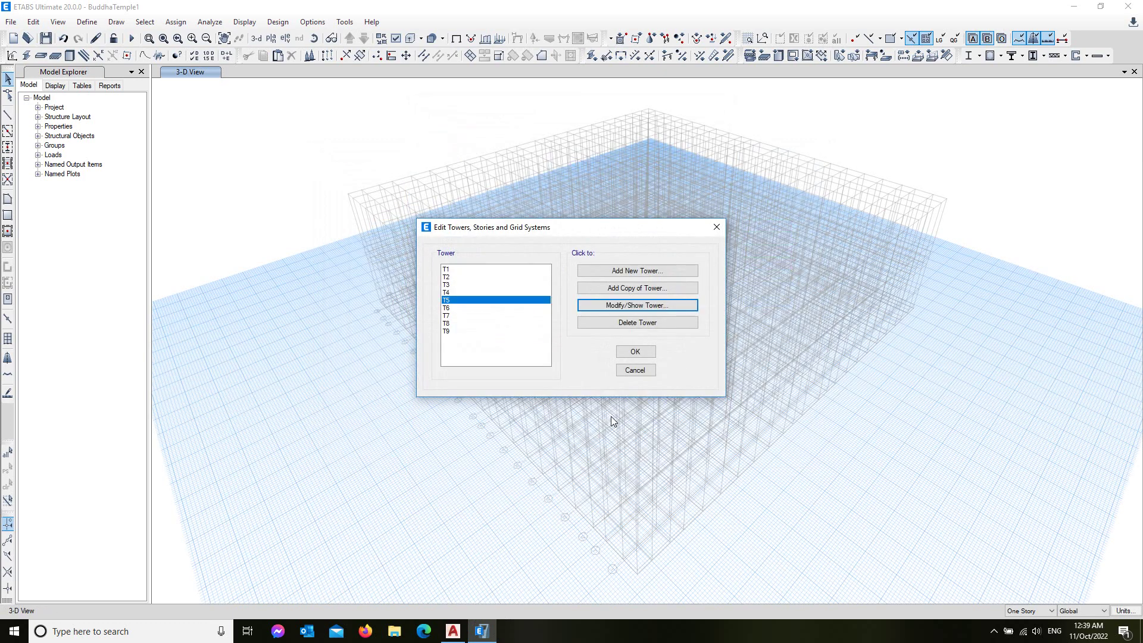
pyautogui.click(636, 354)
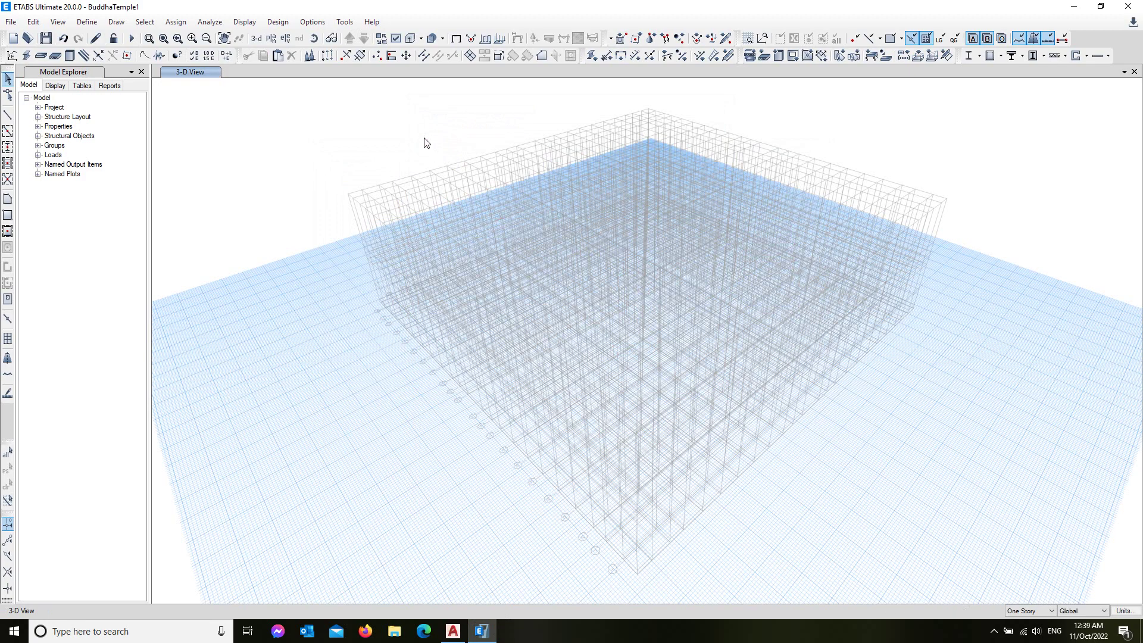
# Orbit the 3-D model to check the story levels from Base to Top.
pyautogui.moveTo(883, 492)
pyautogui.mouseDown()
pyautogui.moveTo(868, 396)
pyautogui.moveTo(875, 413)
pyautogui.moveTo(822, 416)
pyautogui.mouseUp()
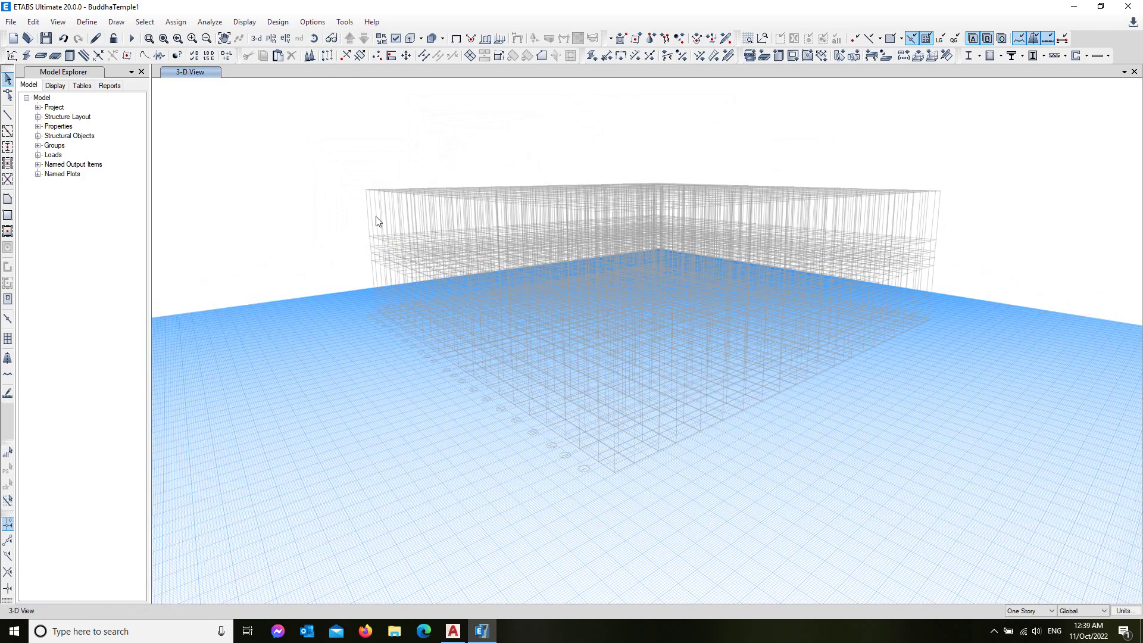
pyautogui.moveTo(937, 191); pyautogui.dragTo(617, 236)
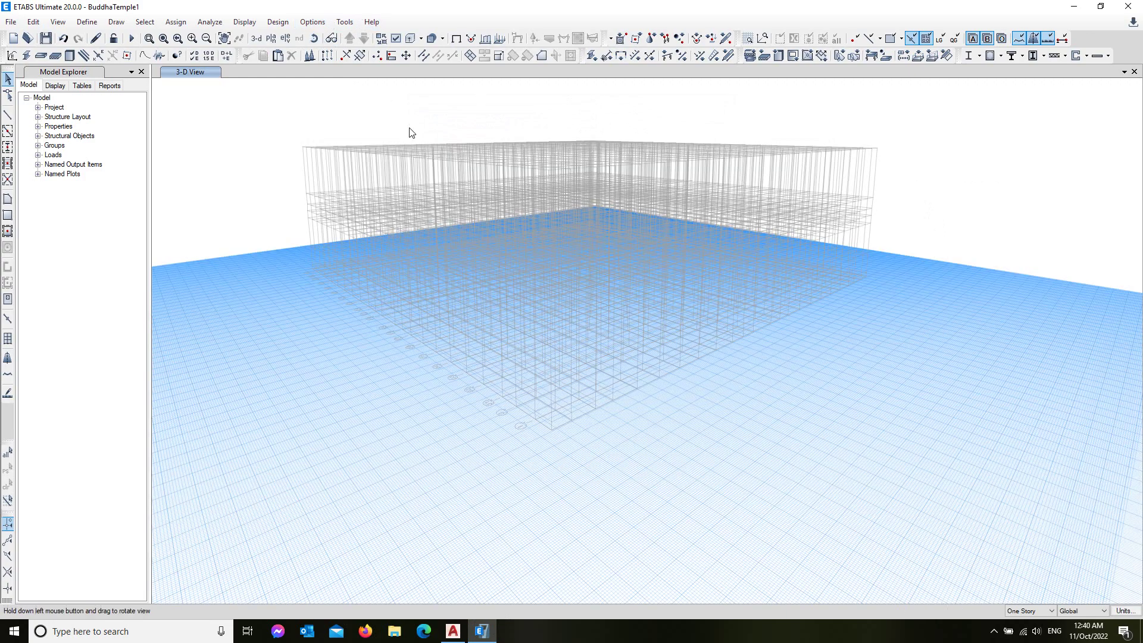
pyautogui.moveTo(410, 132); pyautogui.dragTo(786, 465)
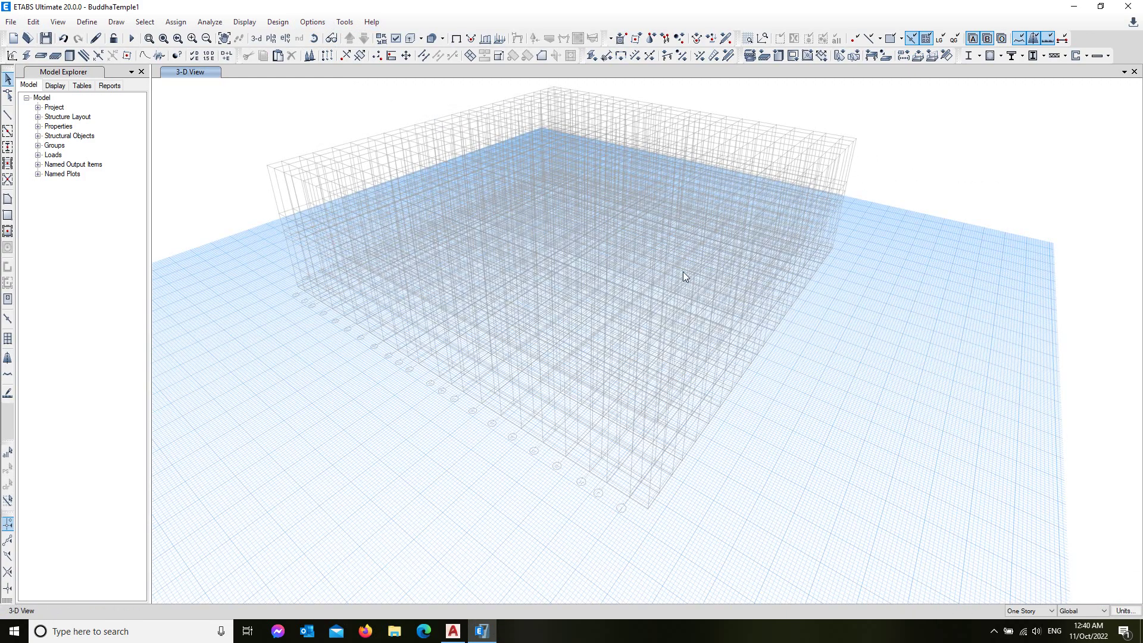
# Erase the temporary tower height dimension from the temple elevation with the E command.
pyautogui.click(484, 633)
pyautogui.scroll(-3, 601, 178)
pyautogui.scroll(-3, 596, 167)
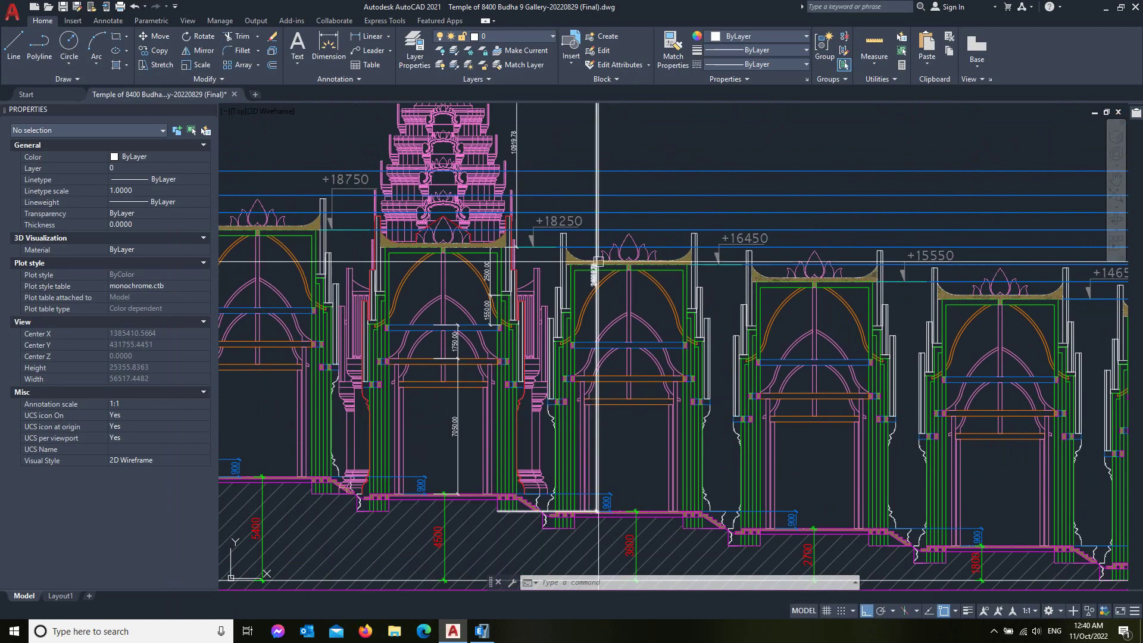
pyautogui.click(592, 156)
pyautogui.write('e')
pyautogui.press('Return')
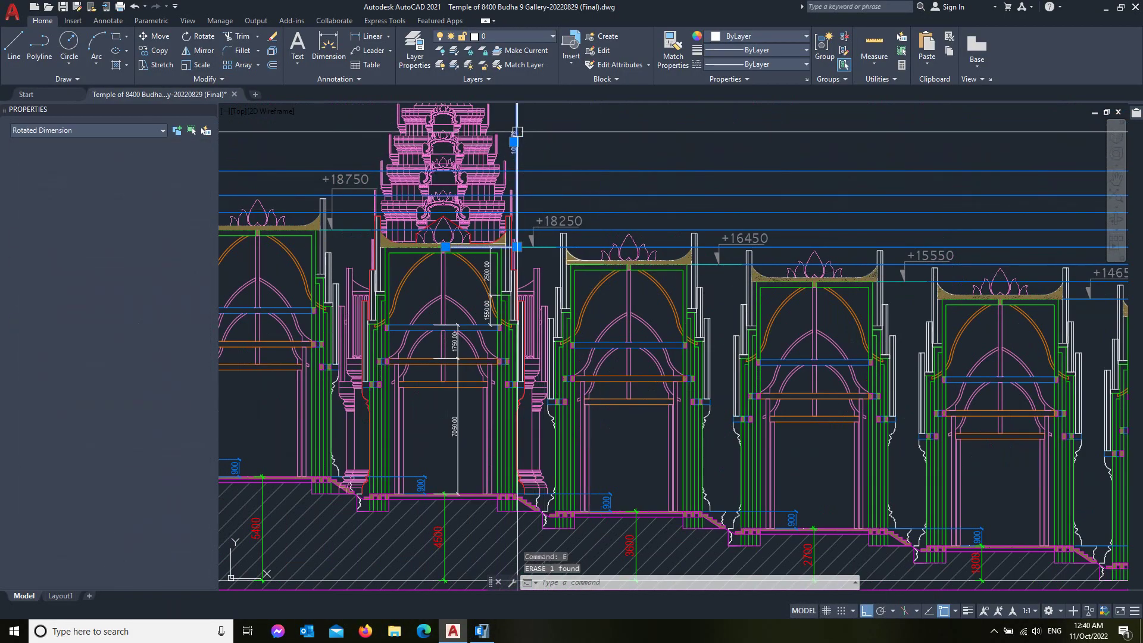
pyautogui.scroll(-4, 477, 417)
pyautogui.scroll(-2, 626, 321)
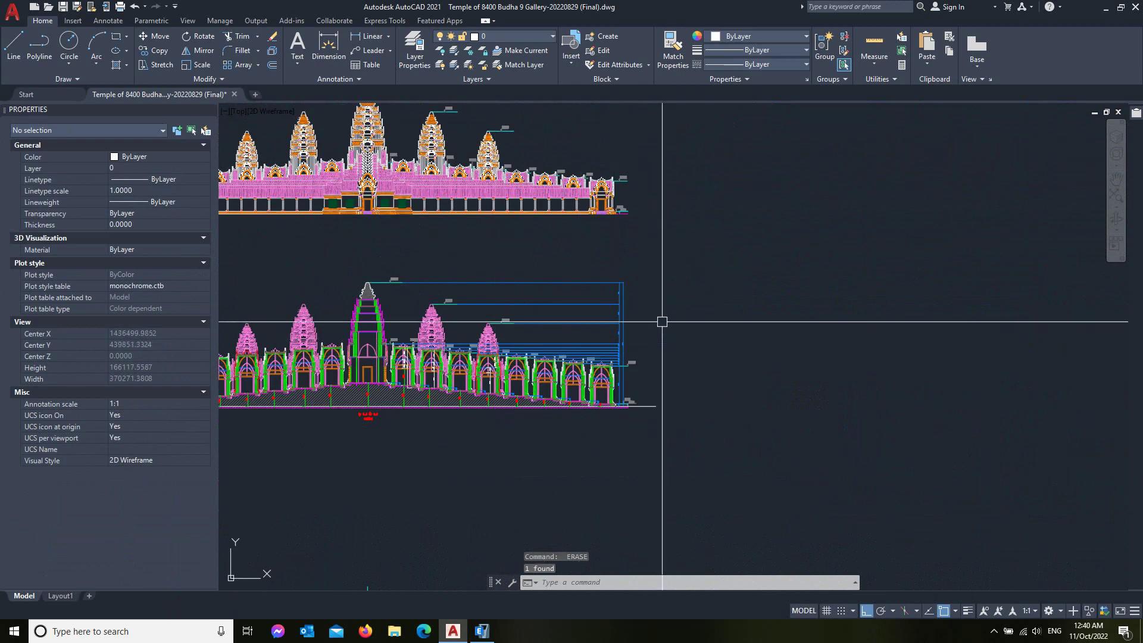
pyautogui.scroll(4, 519, 369)
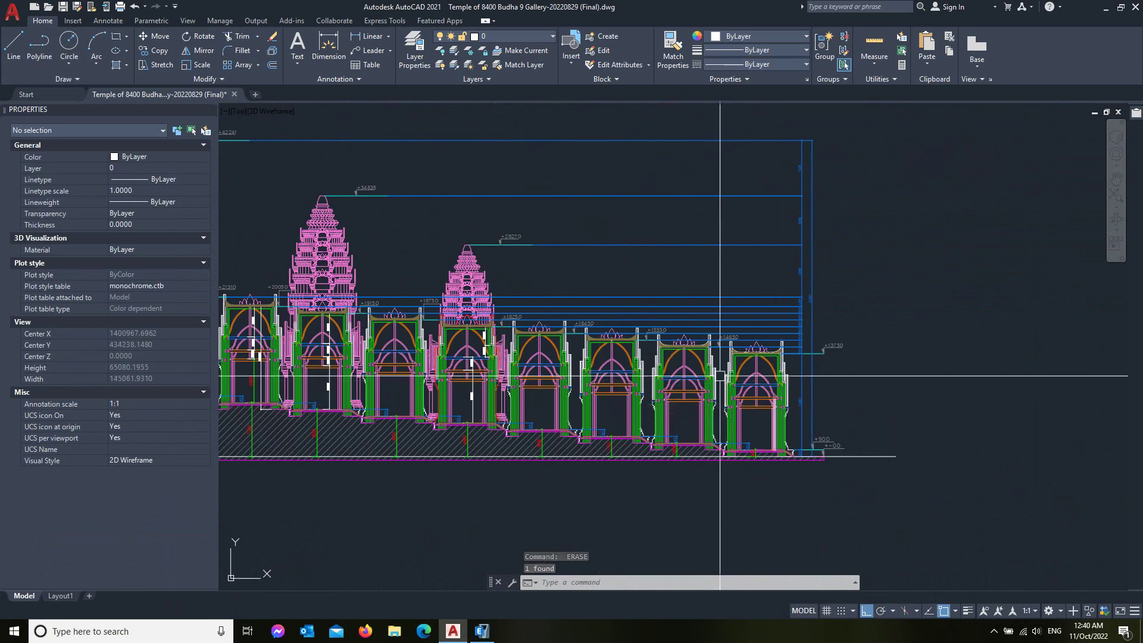
pyautogui.scroll(-2, 617, 371)
pyautogui.scroll(6, 618, 371)
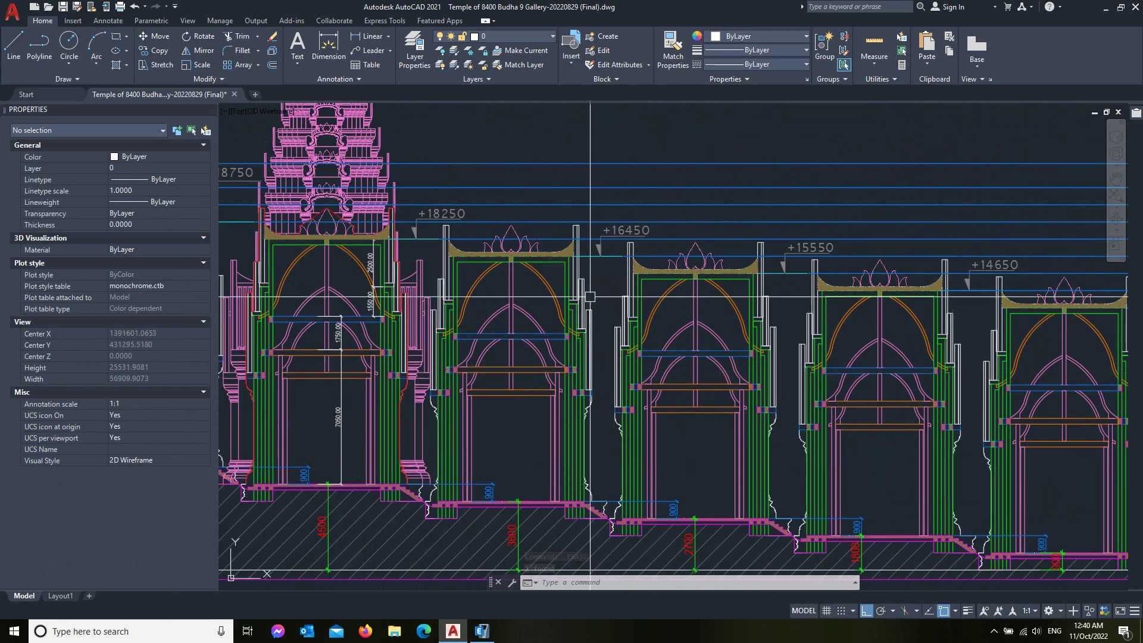
pyautogui.scroll(2, 523, 305)
pyautogui.scroll(-5, 595, 339)
pyautogui.scroll(4, 616, 373)
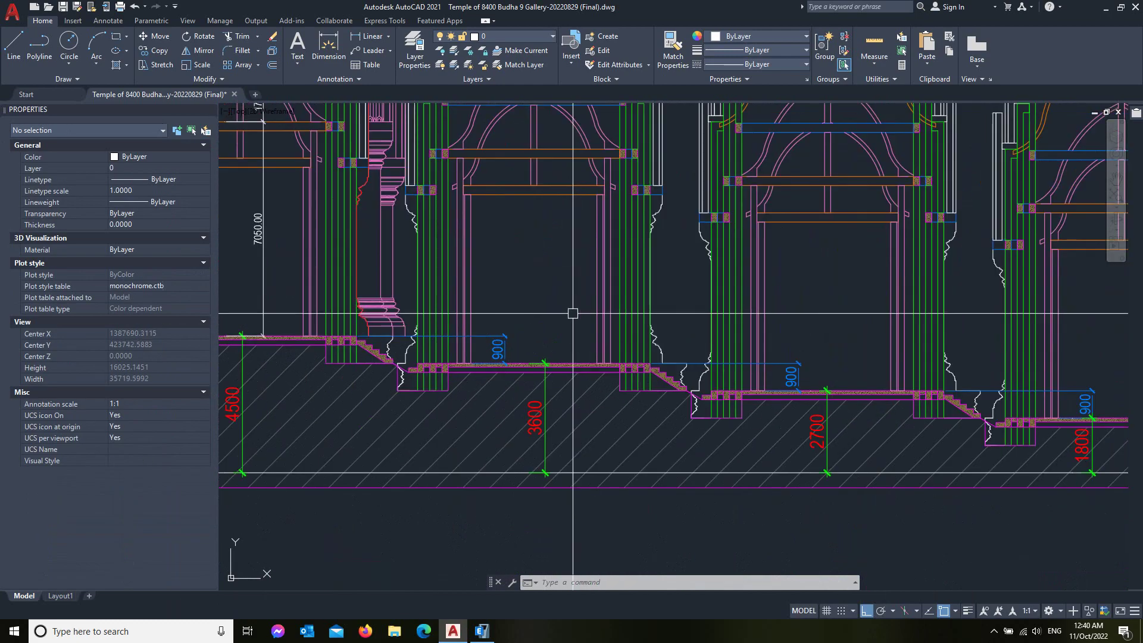
pyautogui.scroll(-1, 574, 357)
# Review the 3-D view's grid system visibility, keeping only T5-G5 displayed, and close it unchanged.
pyautogui.click(482, 631)
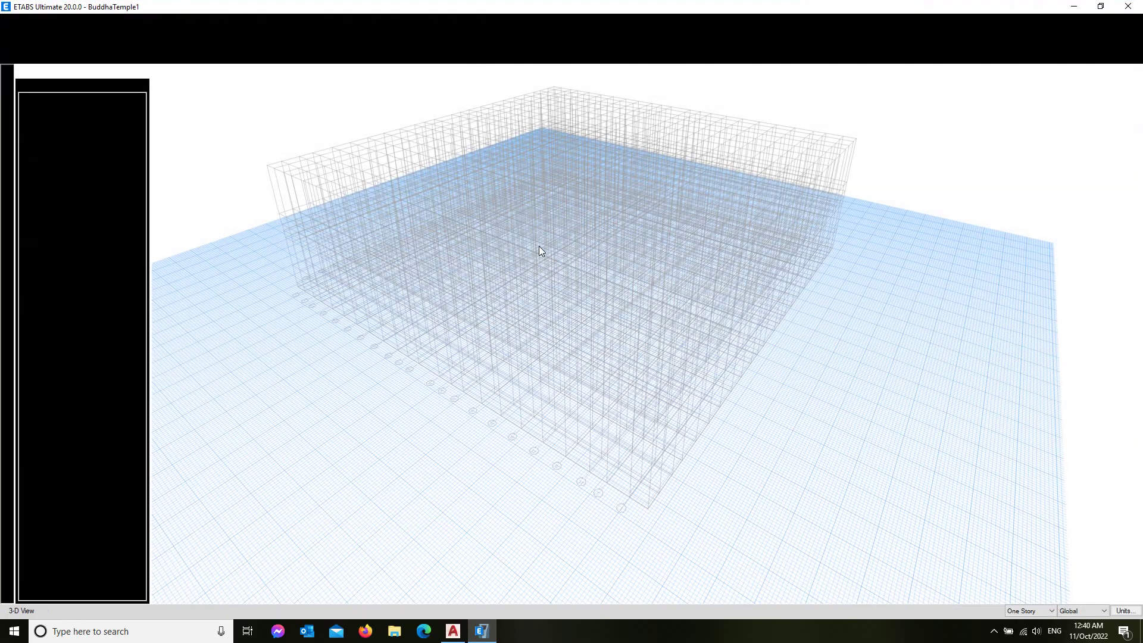
pyautogui.scroll(2, 571, 417)
pyautogui.scroll(-5, 590, 423)
pyautogui.scroll(4, 581, 390)
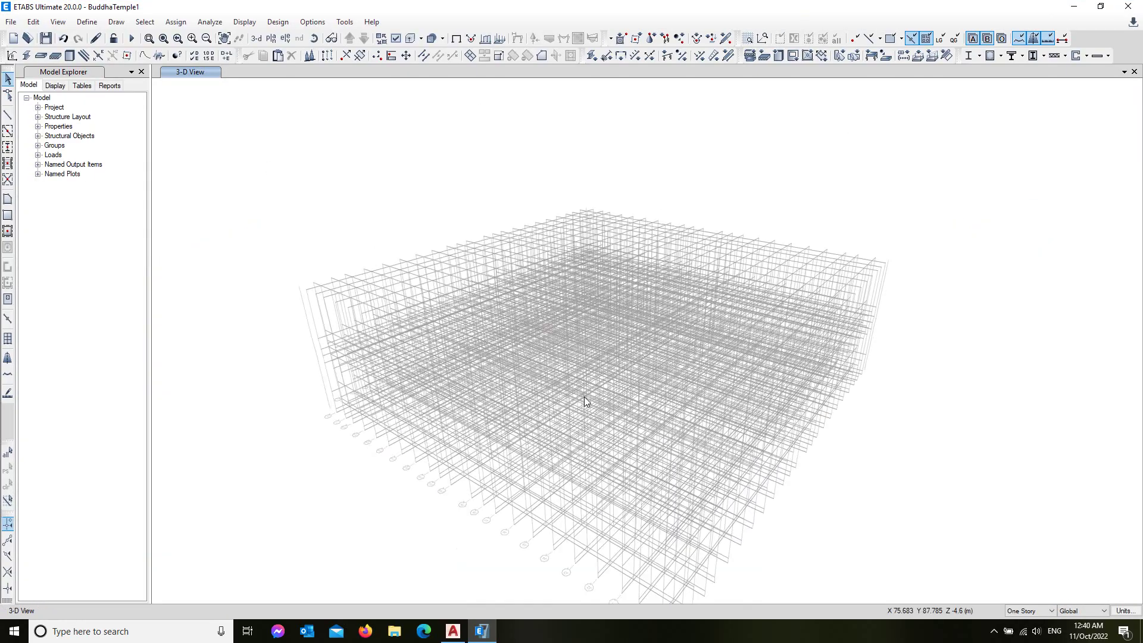
pyautogui.scroll(-1, 554, 346)
pyautogui.scroll(-2, 539, 322)
pyautogui.scroll(3, 554, 341)
pyautogui.scroll(-1, 554, 338)
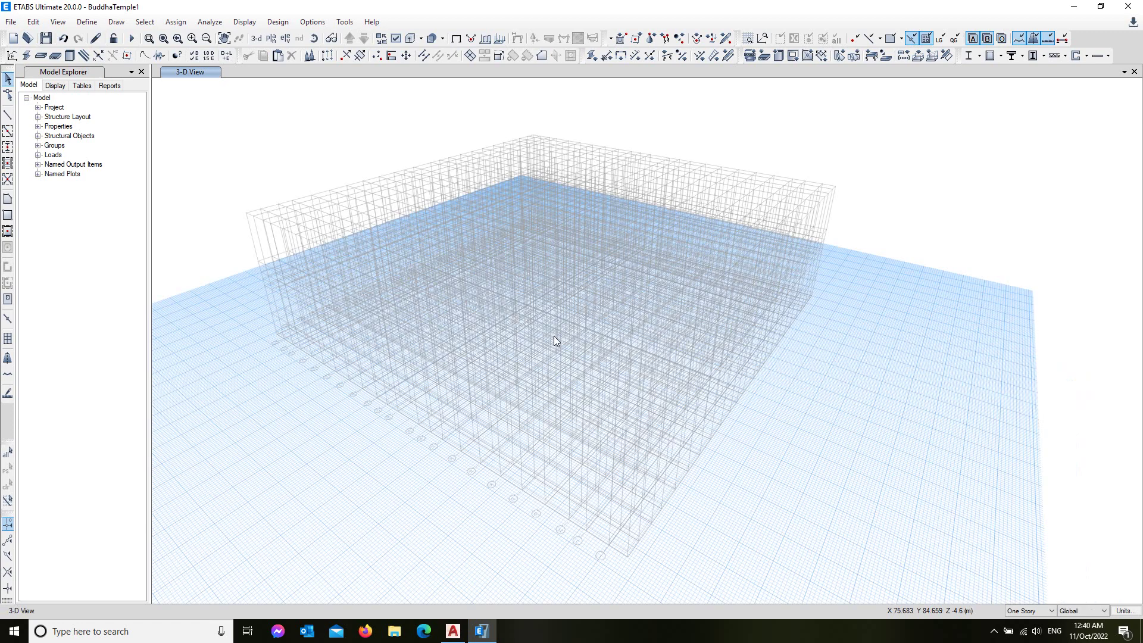
pyautogui.rightClick(790, 119)
pyautogui.click(855, 168)
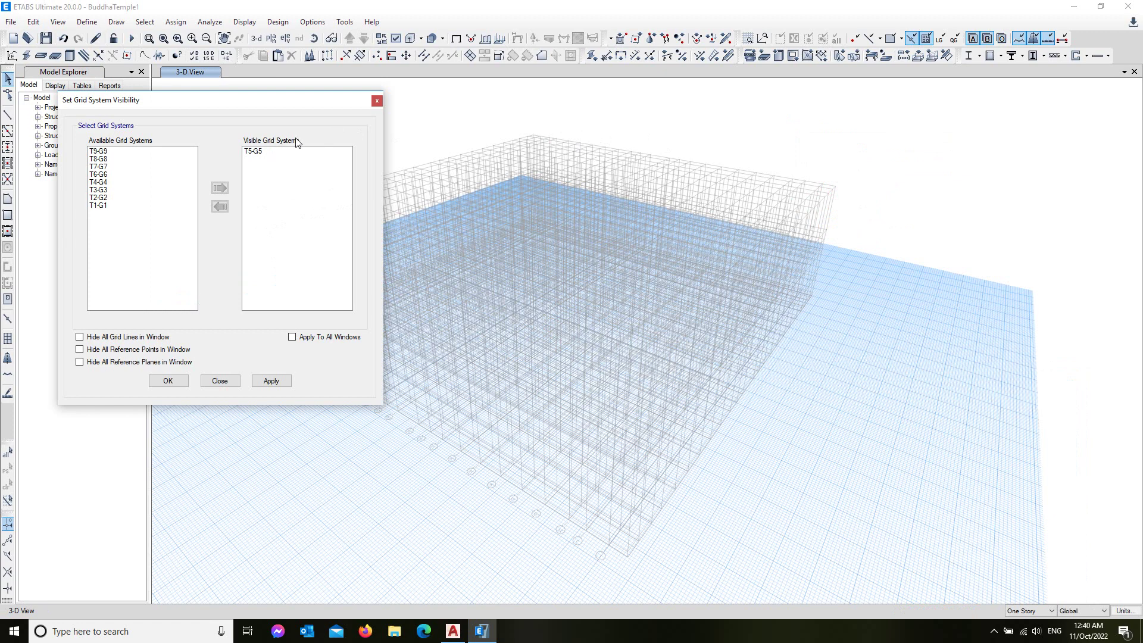
pyautogui.click(377, 103)
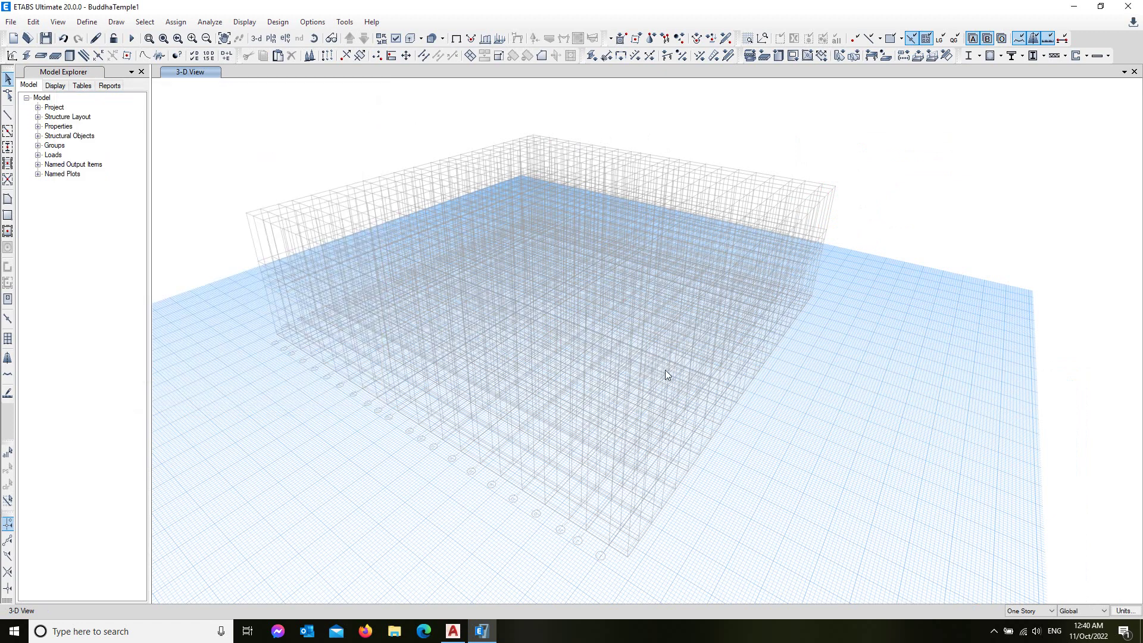